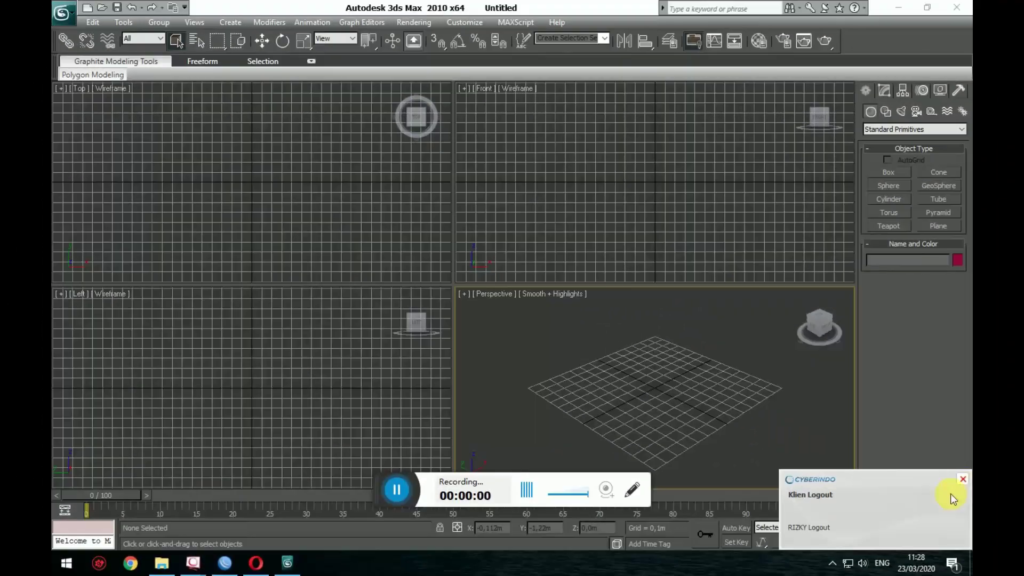
Step: Dismiss the Cyberindo 'Klien Logout' popup covering the 3ds Max animation controls
click(963, 480)
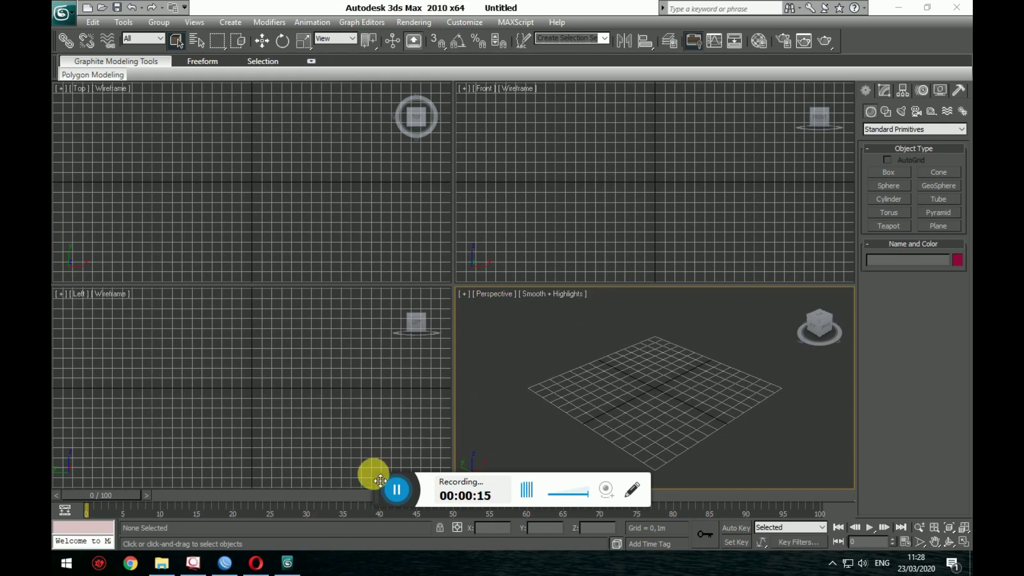
Step: Move the recorder widget aside and switch to the YouTube channel page in Opera
drag(379, 481, 387, 511)
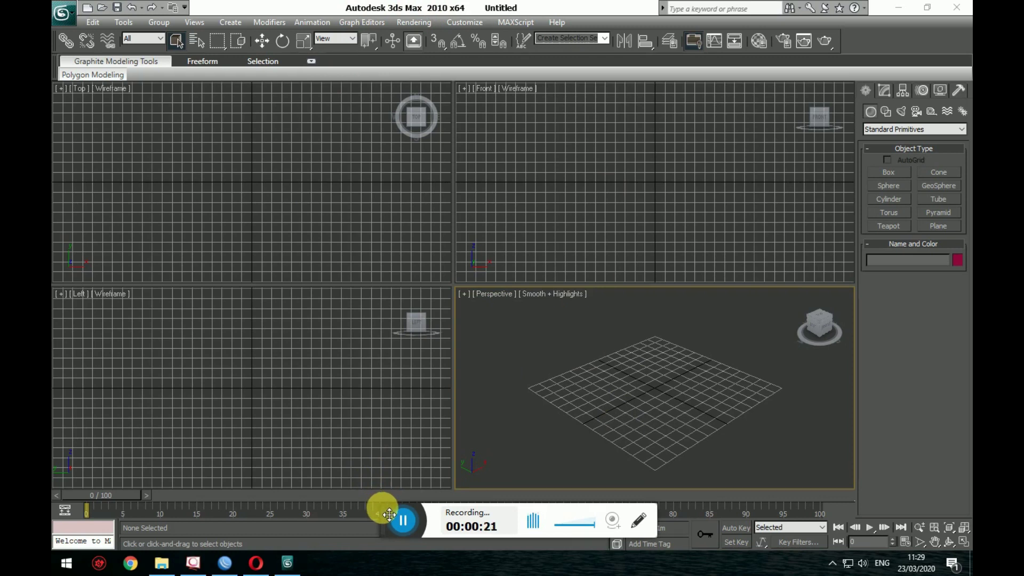
drag(386, 511, 373, 560)
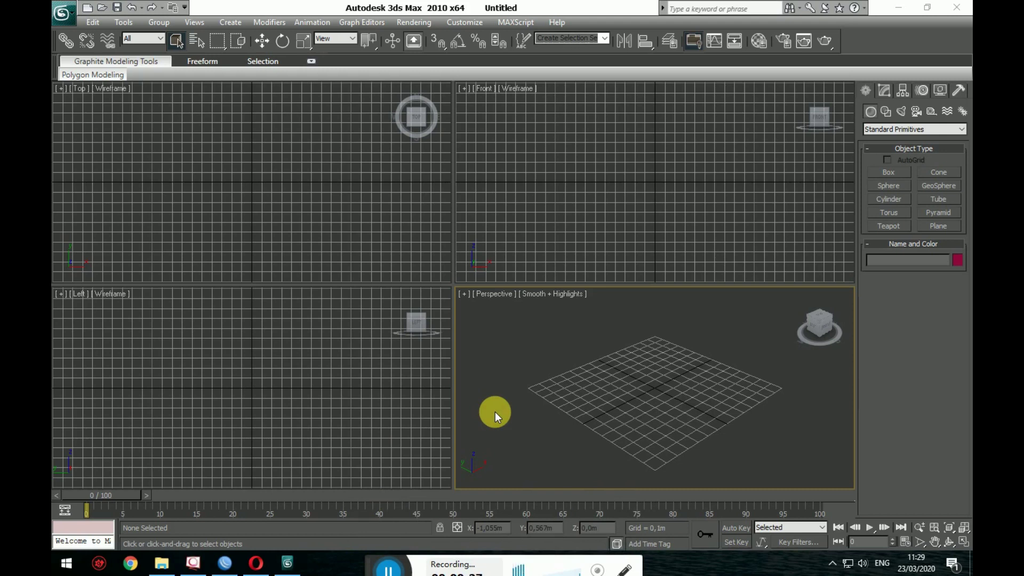
click(256, 563)
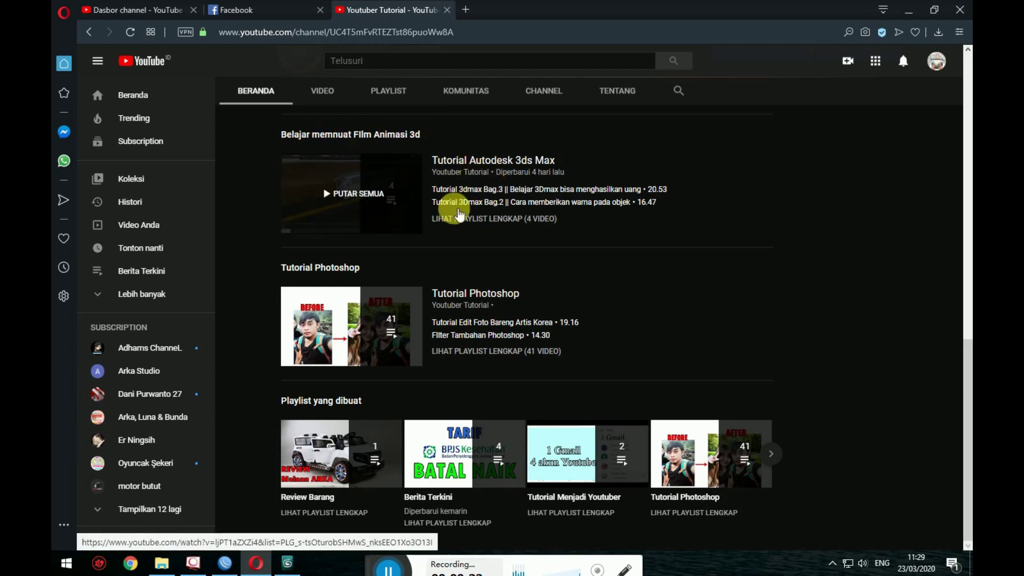
Step: Open the Tutorial 3dmax Bag.3 video in a new tab, then return to the channel tab
middle_click(393, 219)
click(501, 11)
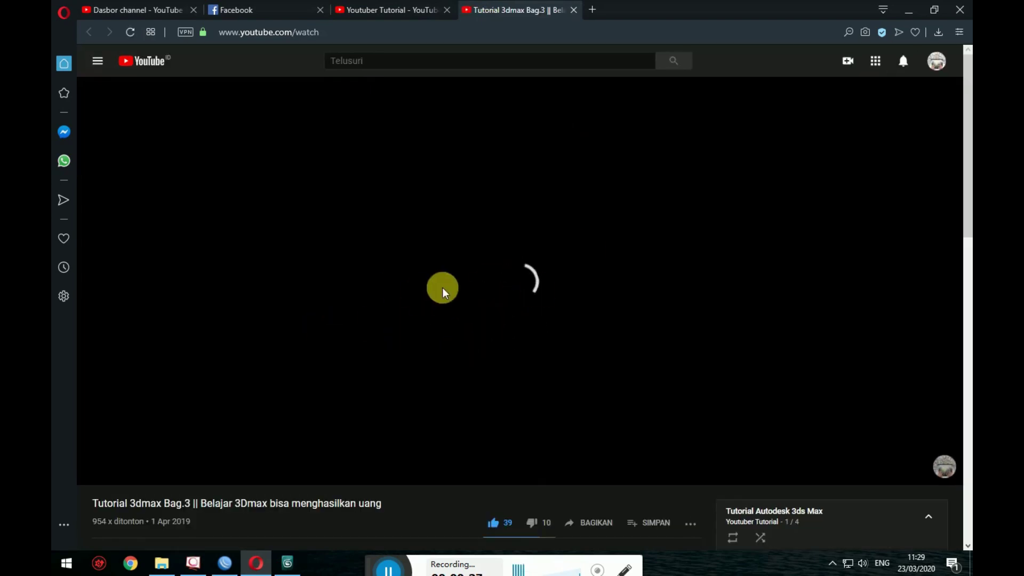
scroll(164, 400, down, 3)
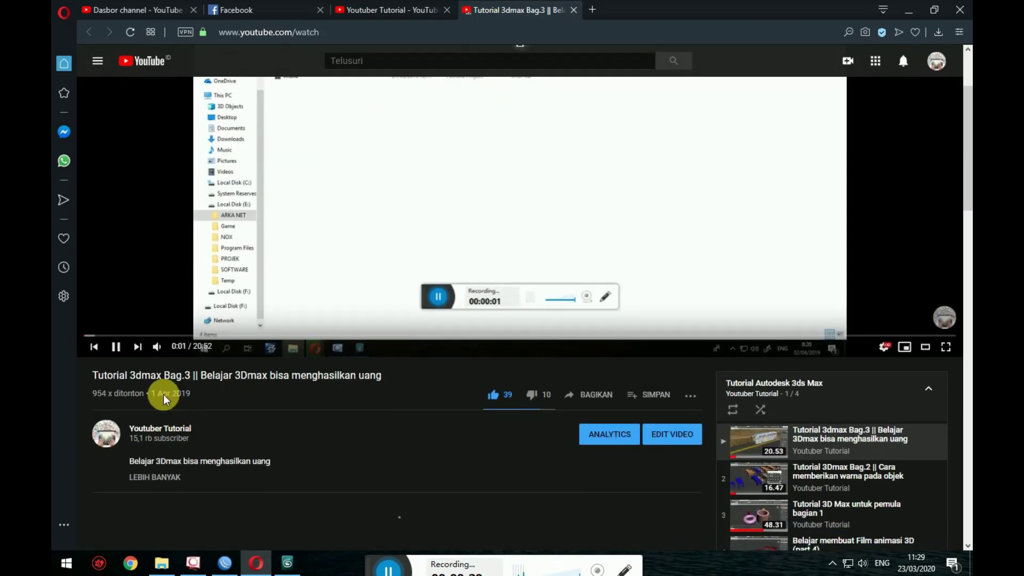
click(115, 347)
click(389, 10)
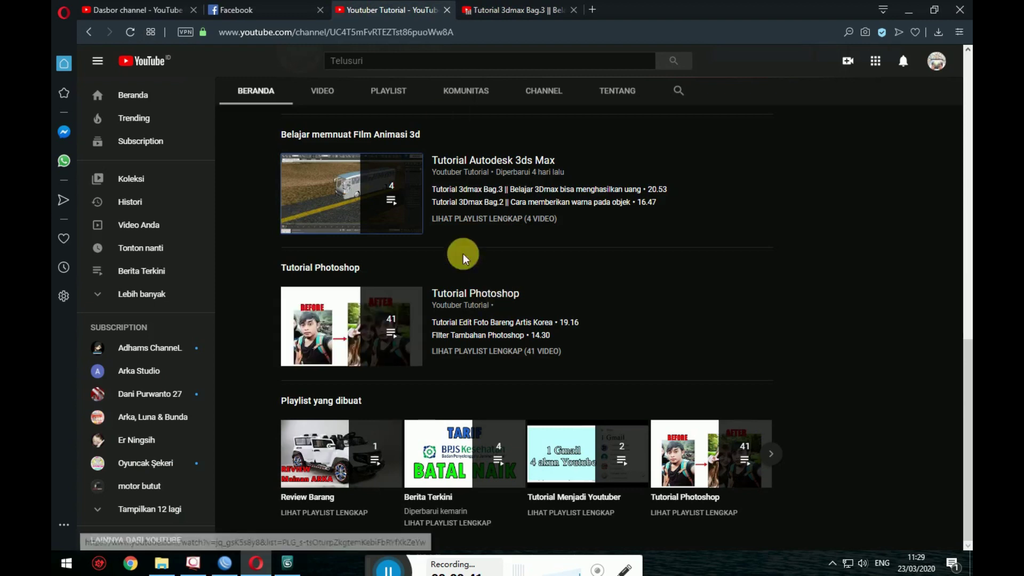
Step: Close the Bag.3 video tab and bring 3ds Max back to the front
drag(611, 202, 450, 127)
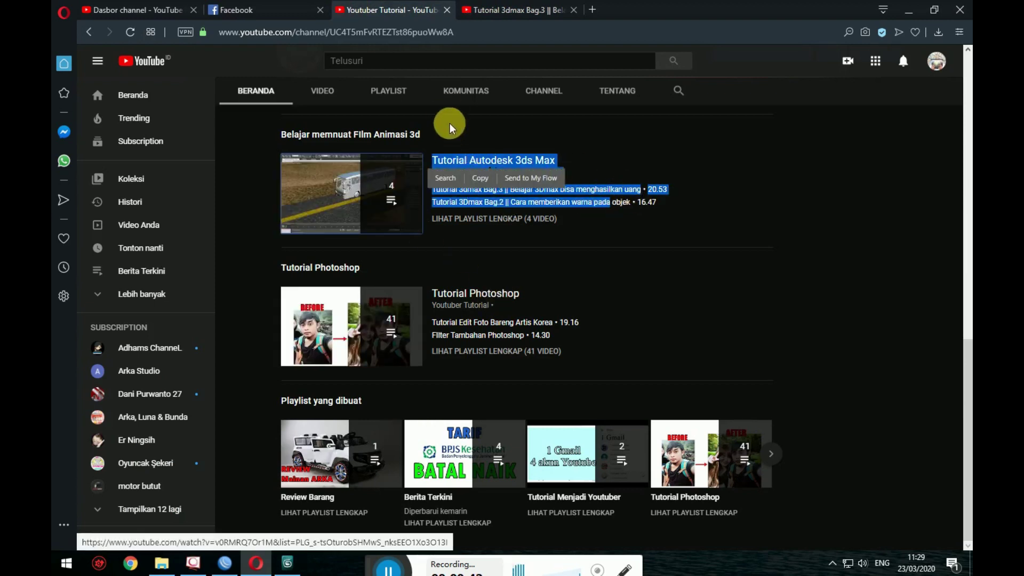
click(667, 240)
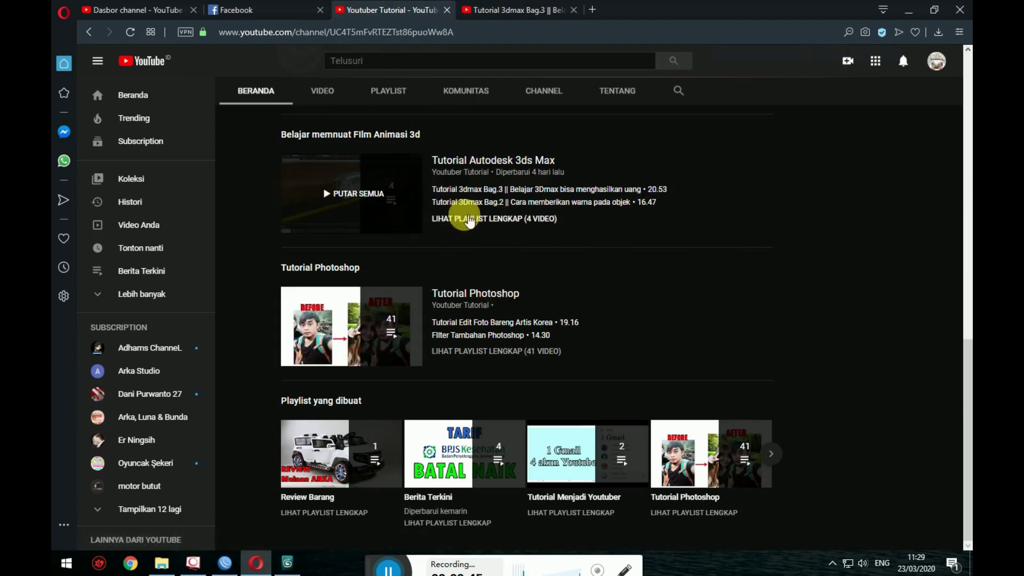
click(573, 10)
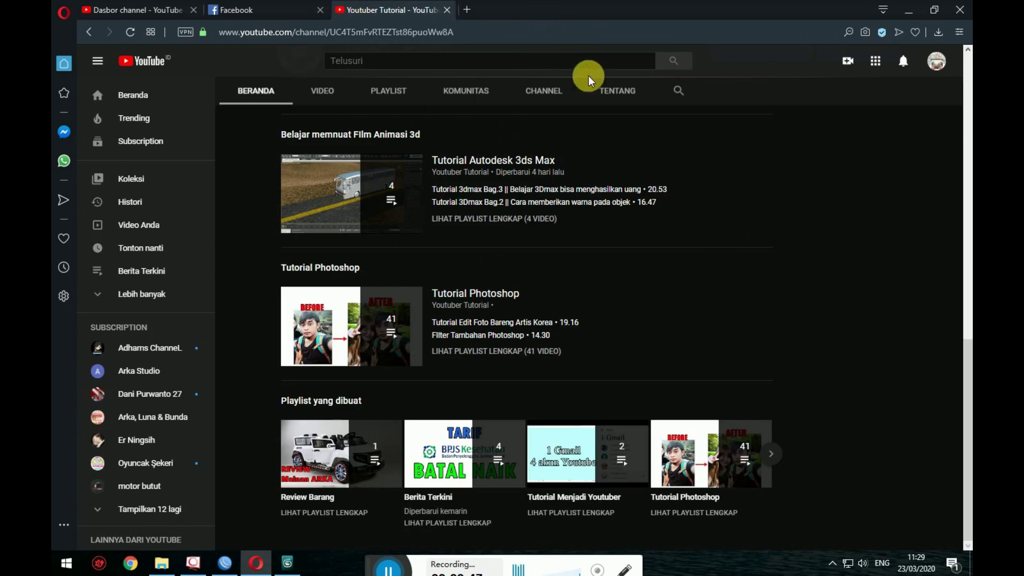
scroll(512, 422, up, 6)
scroll(373, 512, up, 3)
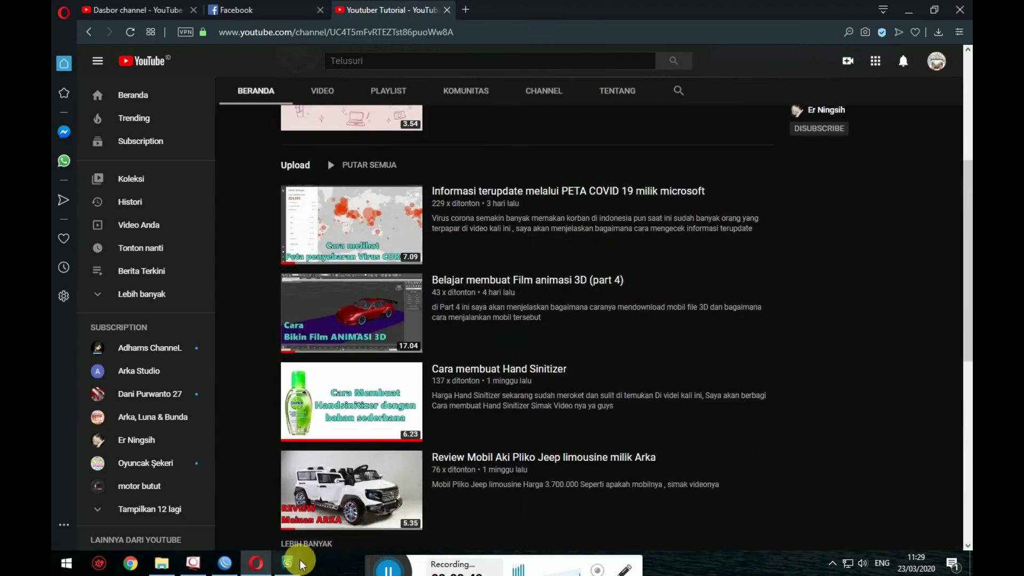
click(300, 563)
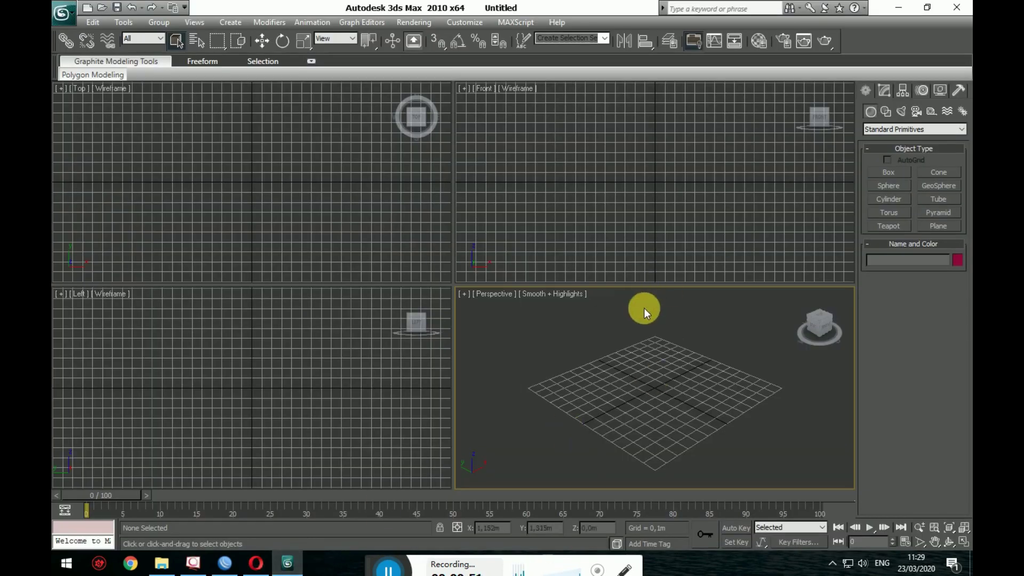
Step: Maximize the Perspective viewport and orbit it around the empty ground grid
scroll(644, 322, down, 3)
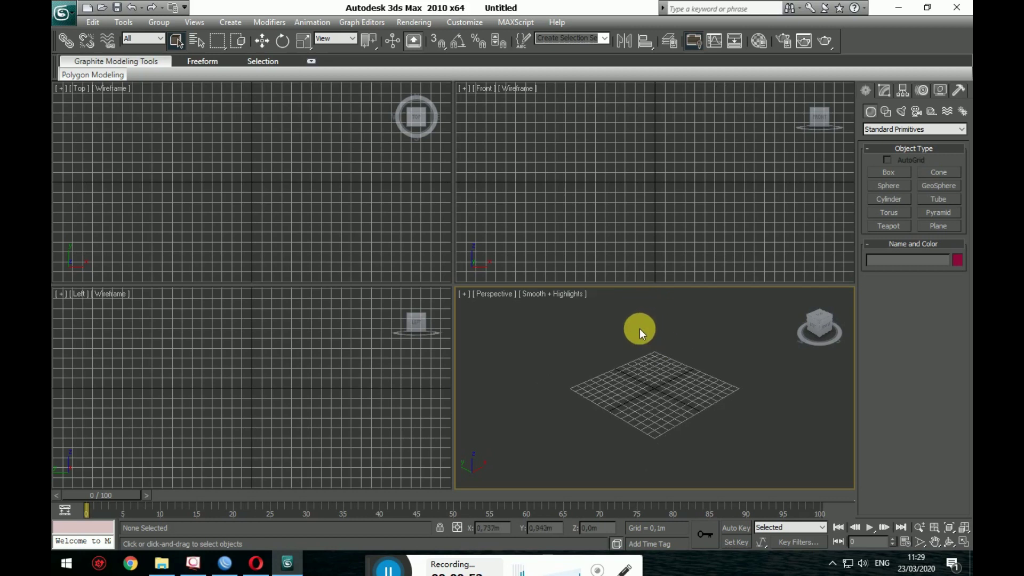
click(964, 542)
mouse_move(412, 287)
alt+middle_down()
mouse_move(449, 273)
mouse_move(465, 289)
mouse_move(497, 279)
mouse_move(475, 311)
mouse_move(423, 290)
mouse_move(425, 334)
alt+middle_up()
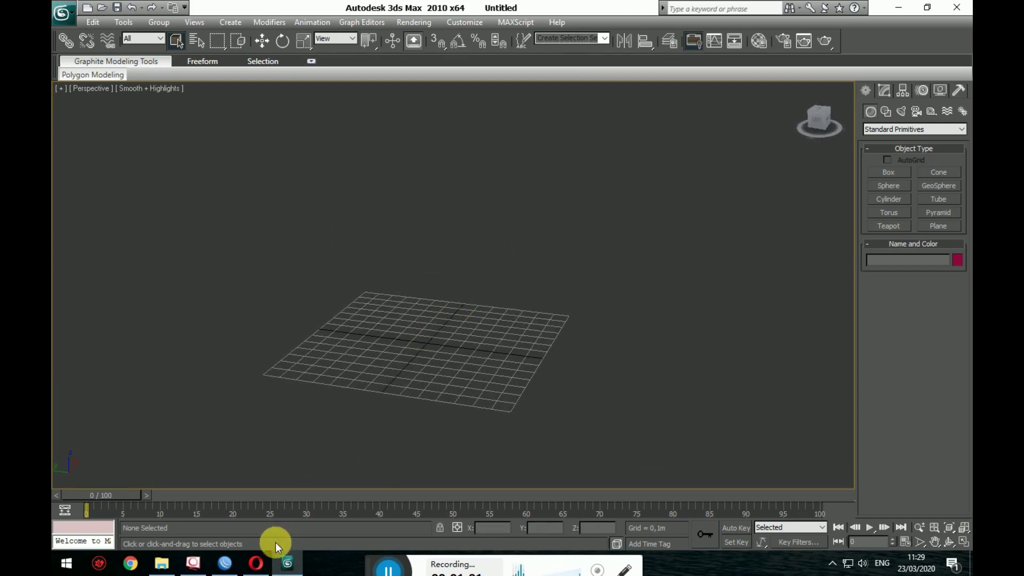
click(256, 562)
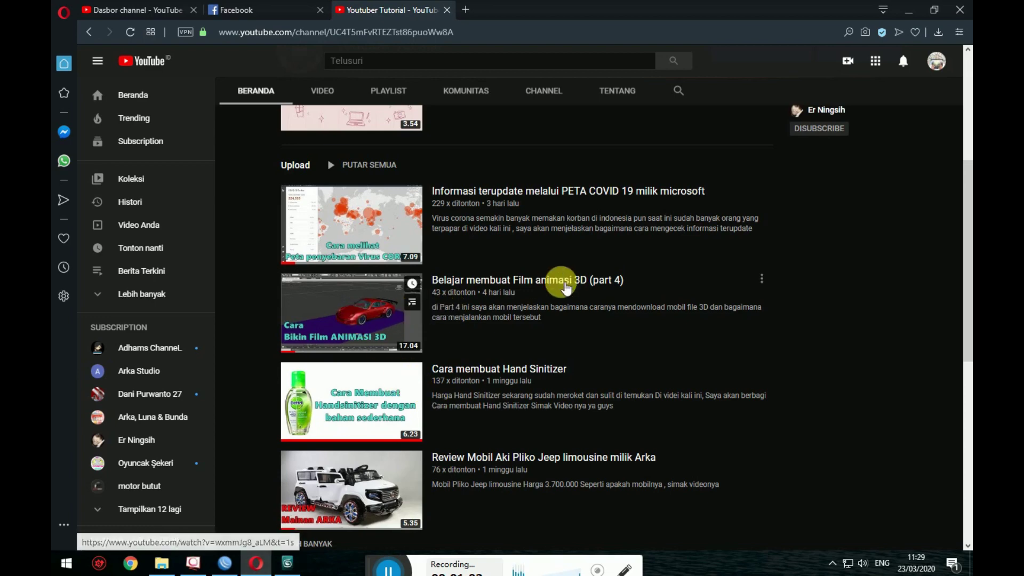
mouse_move(351, 488)
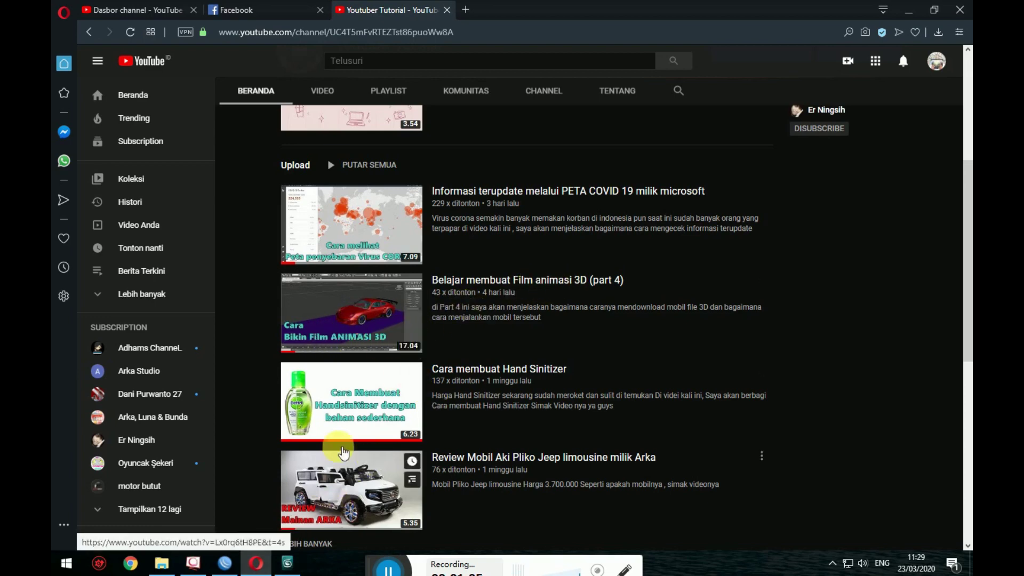
click(287, 563)
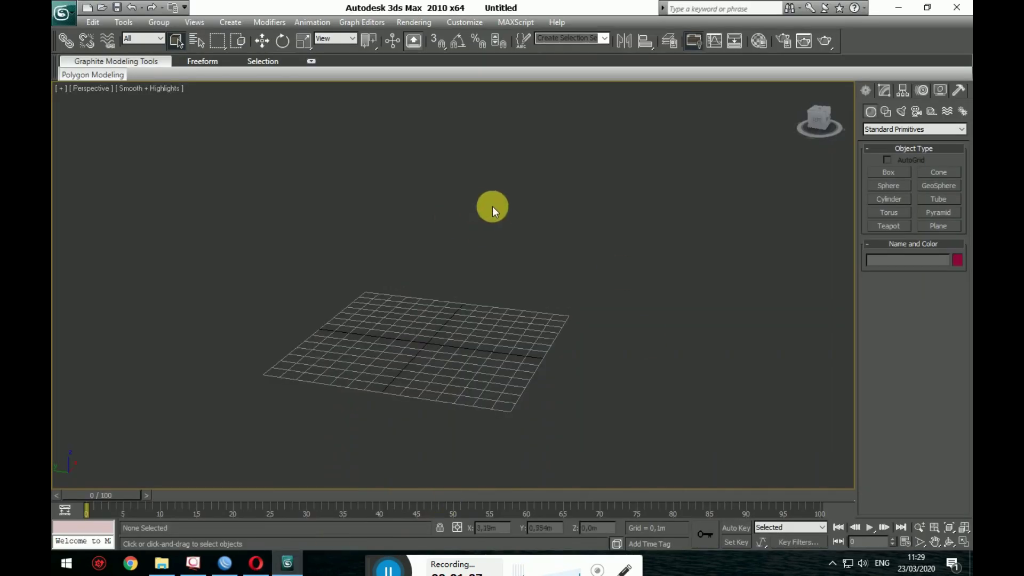
mouse_move(550, 292)
alt+middle_down()
mouse_move(556, 300)
mouse_move(530, 307)
alt+middle_up()
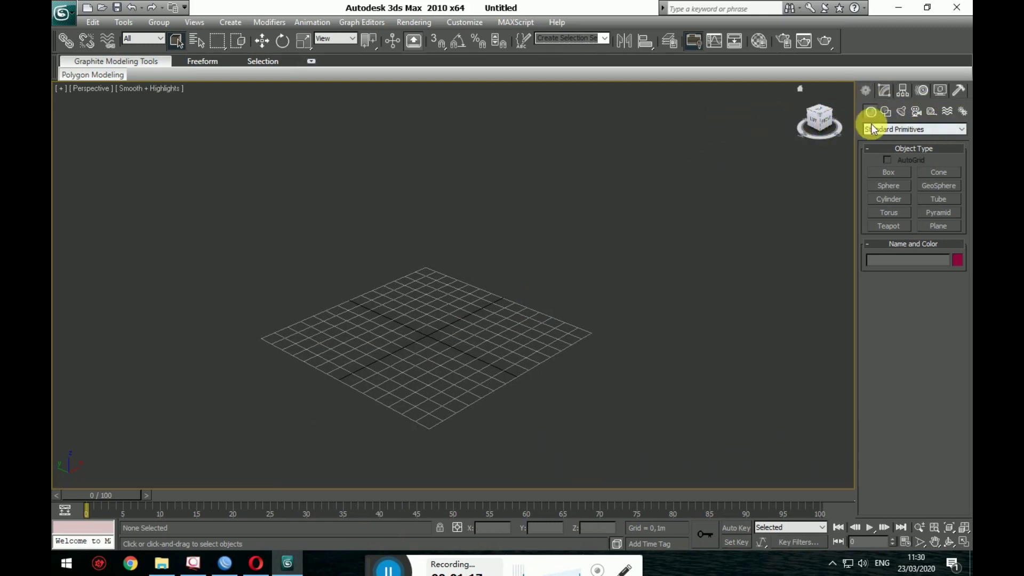
Step: Create the Bip01 biped from Systems by dragging upward on the Perspective grid
click(962, 113)
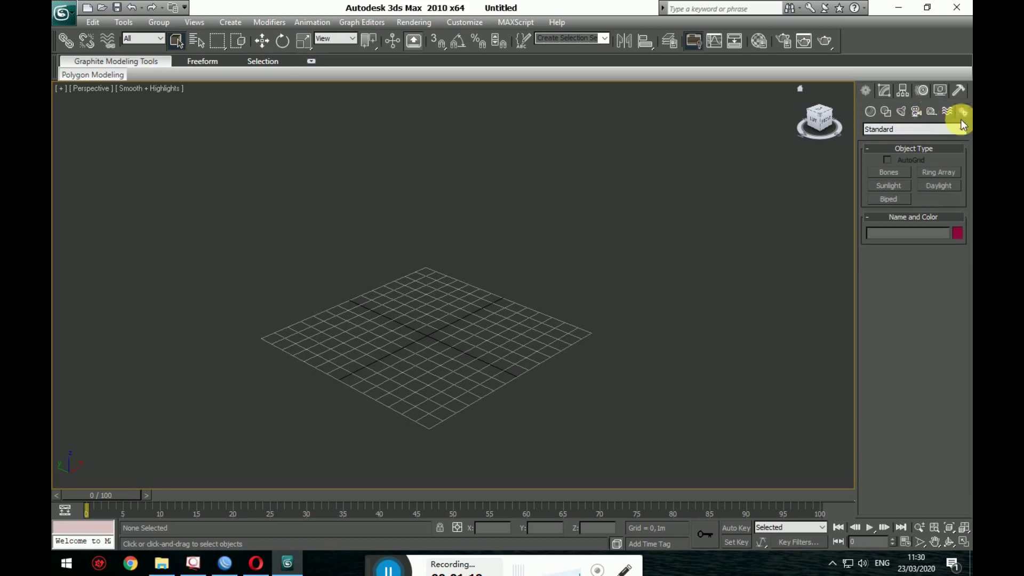
click(893, 196)
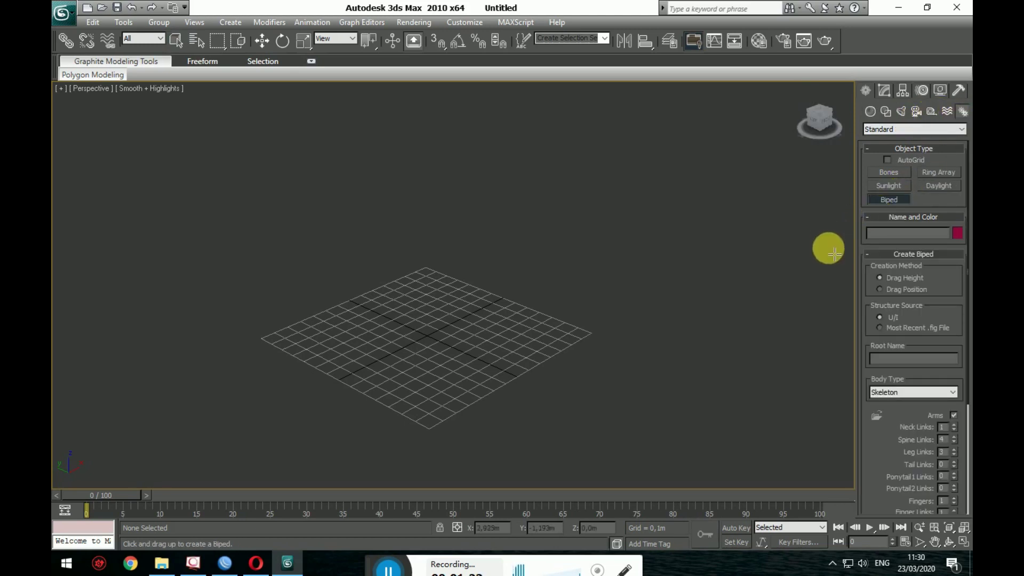
drag(424, 350, 538, 84)
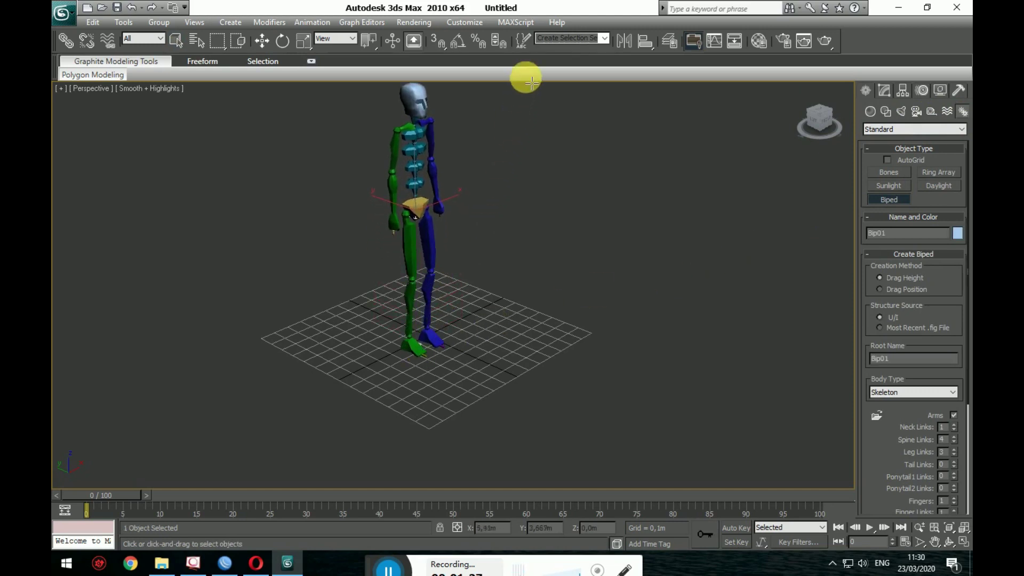
alt+middle_drag(539, 238, 592, 388)
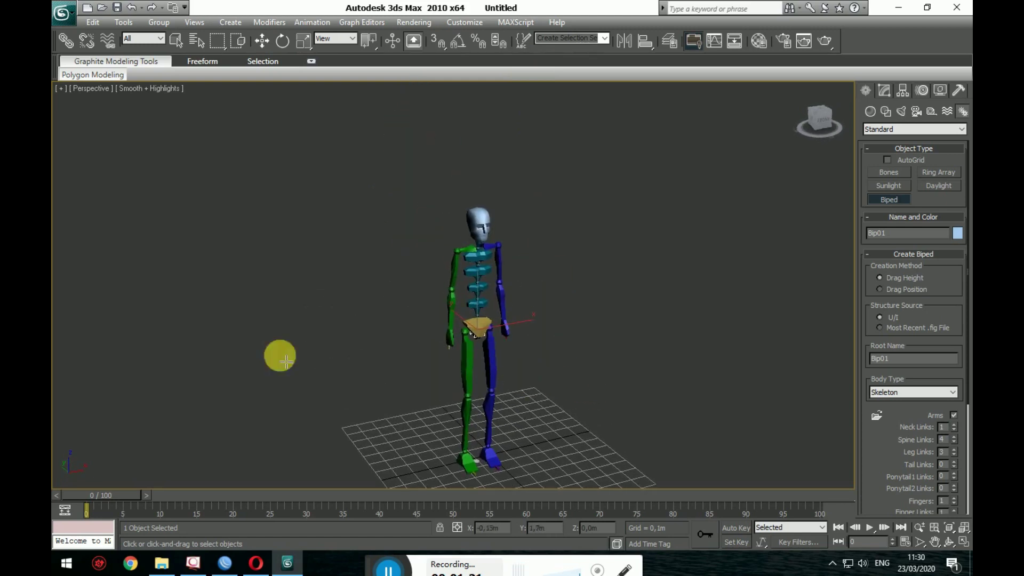
click(262, 40)
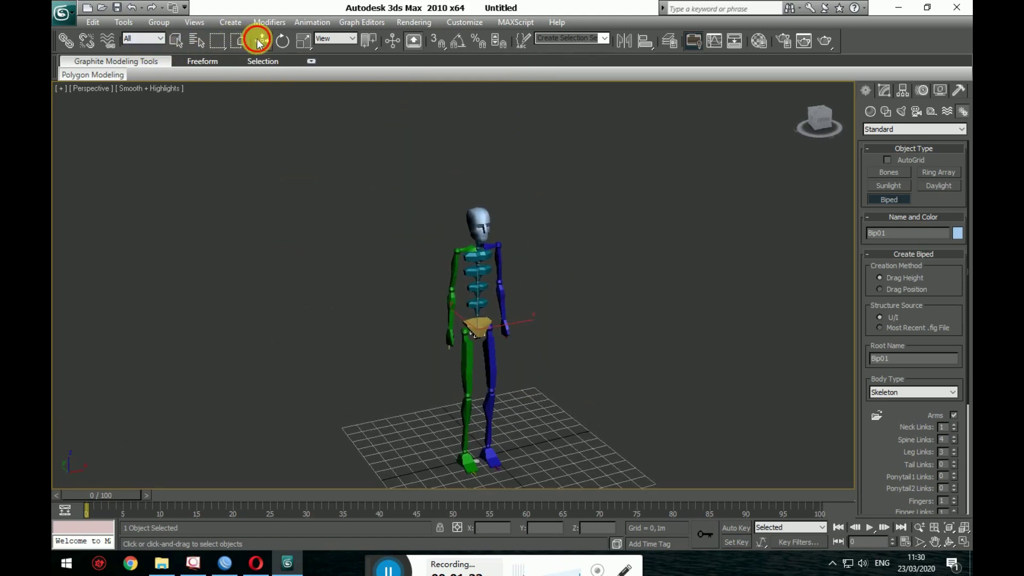
middle_drag(589, 307, 686, 315)
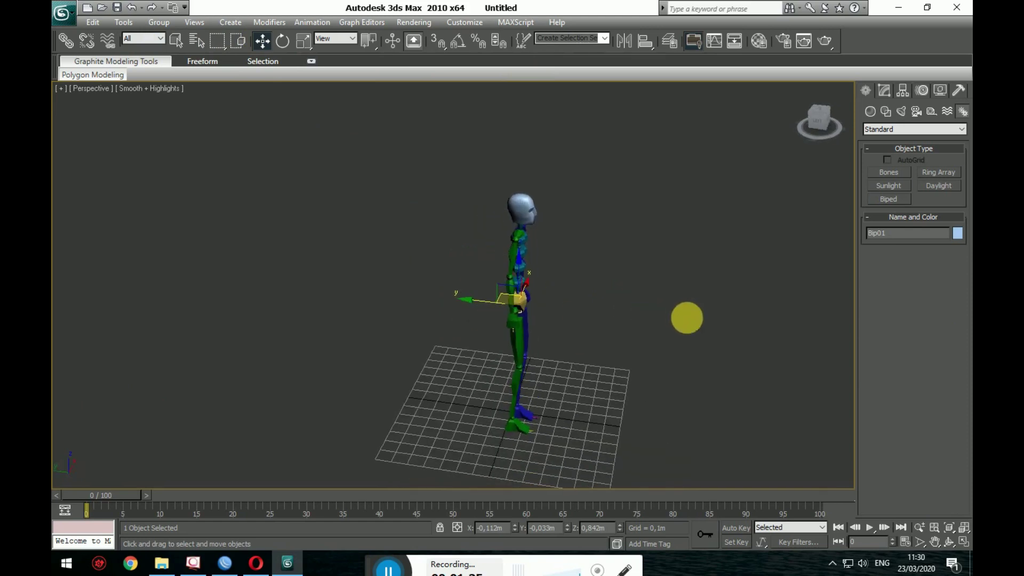
scroll(686, 315, up, 5)
mouse_move(611, 286)
alt+middle_down()
mouse_move(595, 312)
mouse_move(607, 344)
alt+middle_up()
scroll(595, 312, down, 5)
click(483, 329)
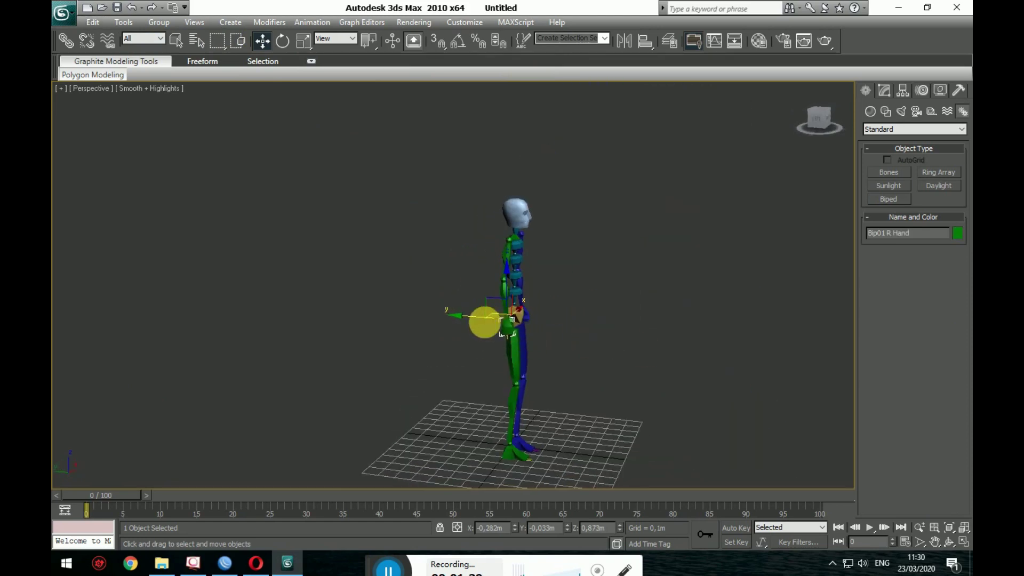
mouse_move(458, 314)
mouse_down()
mouse_move(491, 354)
mouse_move(352, 357)
mouse_move(731, 359)
mouse_move(610, 302)
mouse_move(536, 330)
mouse_up()
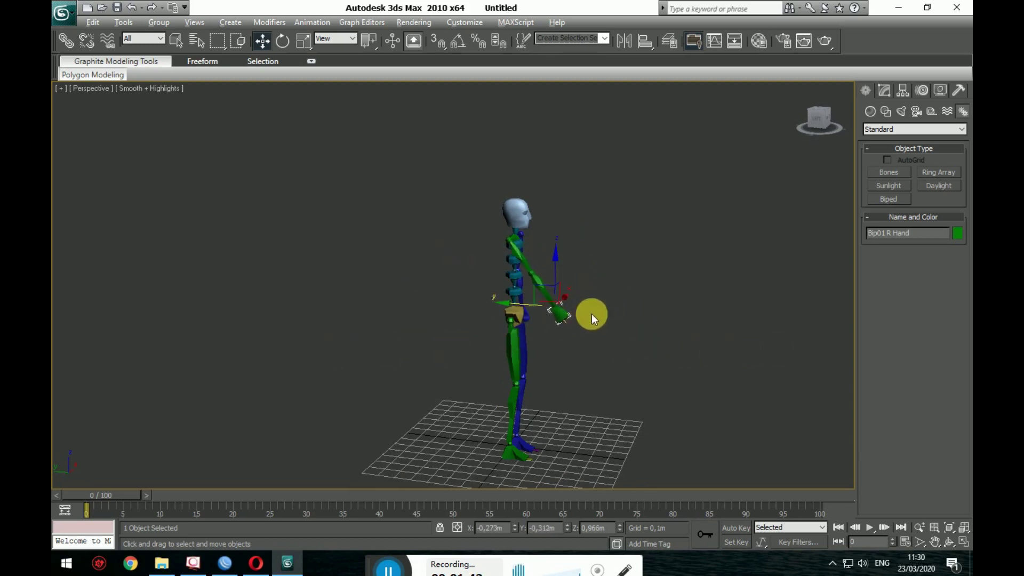
alt+middle_drag(591, 314, 560, 326)
scroll(565, 323, up, 5)
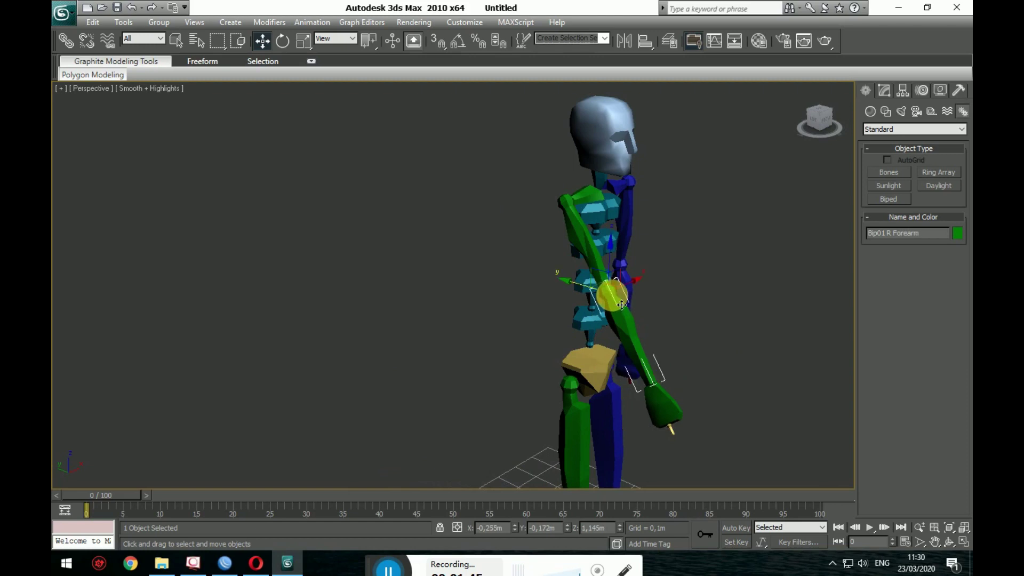
click(612, 251)
mouse_move(611, 287)
mouse_down()
mouse_move(600, 235)
mouse_move(613, 201)
mouse_move(662, 178)
mouse_move(640, 219)
mouse_move(665, 178)
mouse_up()
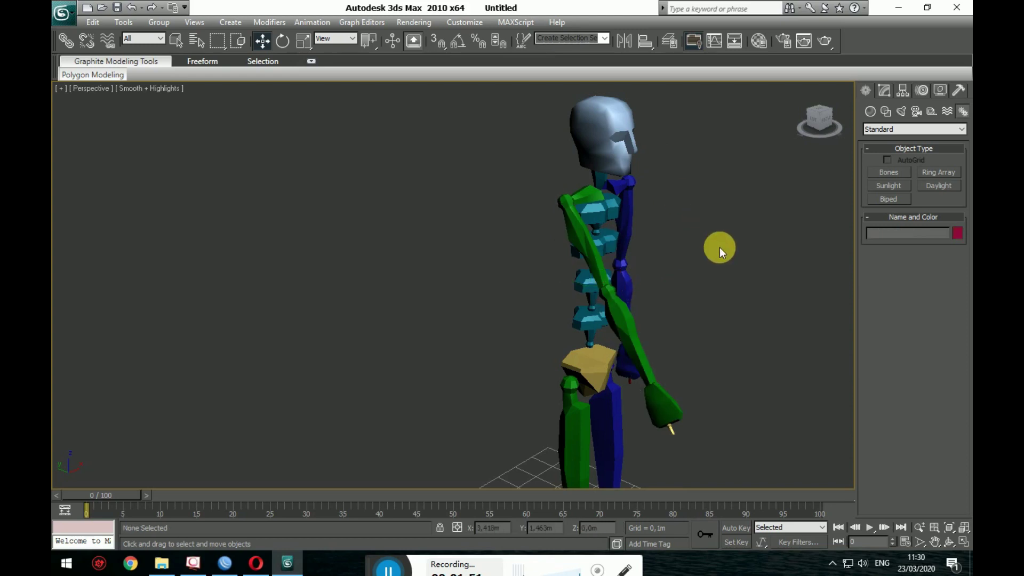
key(ctrl+z)
key(ctrl+z)
key(ctrl+z)
mouse_move(757, 303)
alt+middle_down()
mouse_move(744, 307)
mouse_move(658, 240)
alt+middle_up()
scroll(603, 309, down, 3)
alt+middle_drag(603, 309, 727, 309)
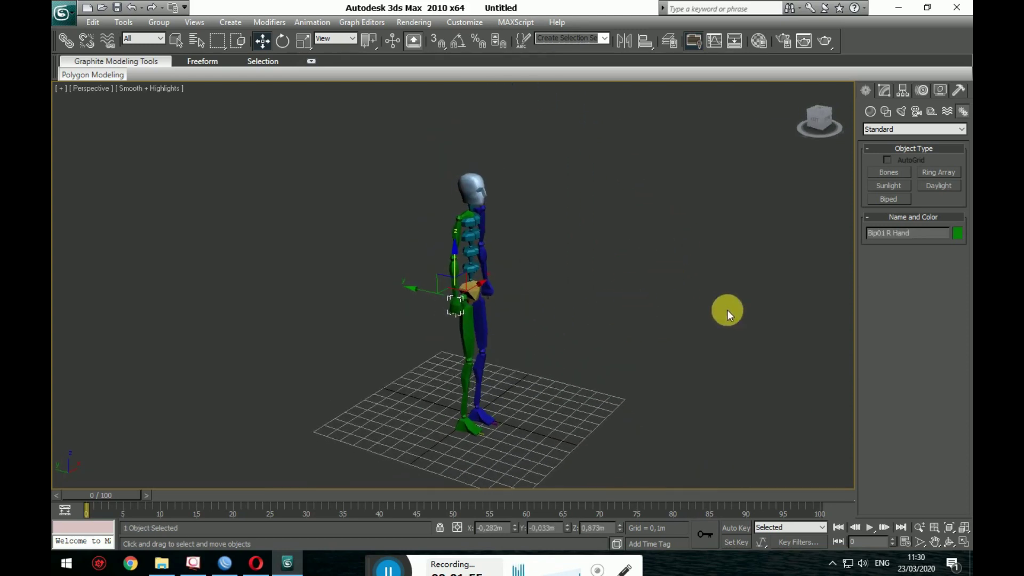
click(923, 91)
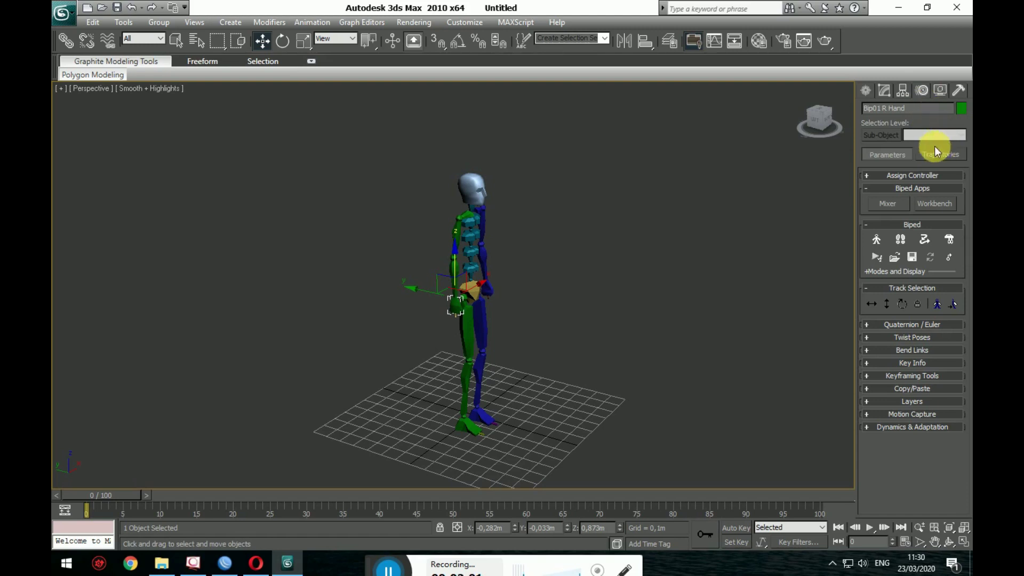
click(902, 243)
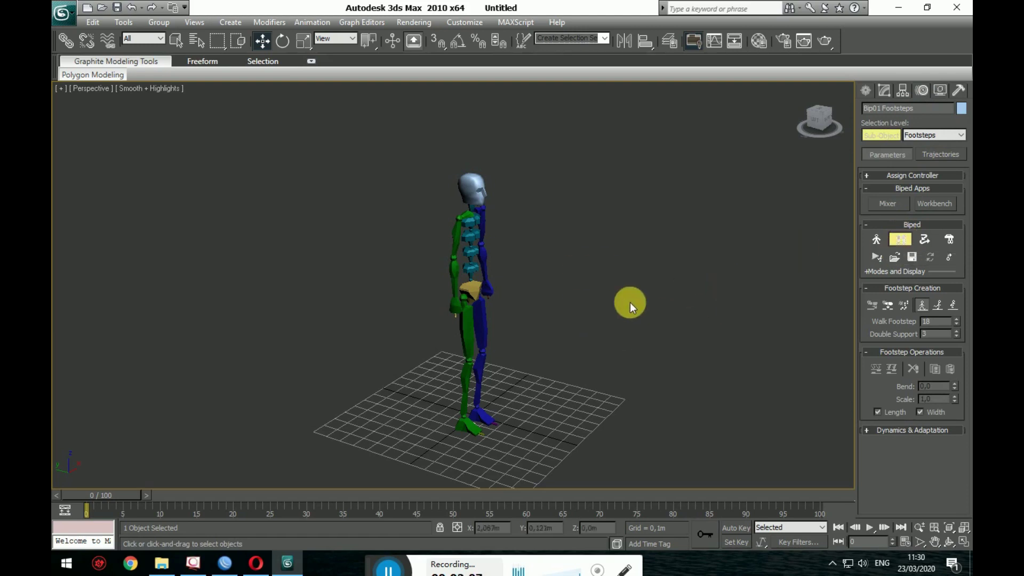
middle_drag(629, 303, 569, 286)
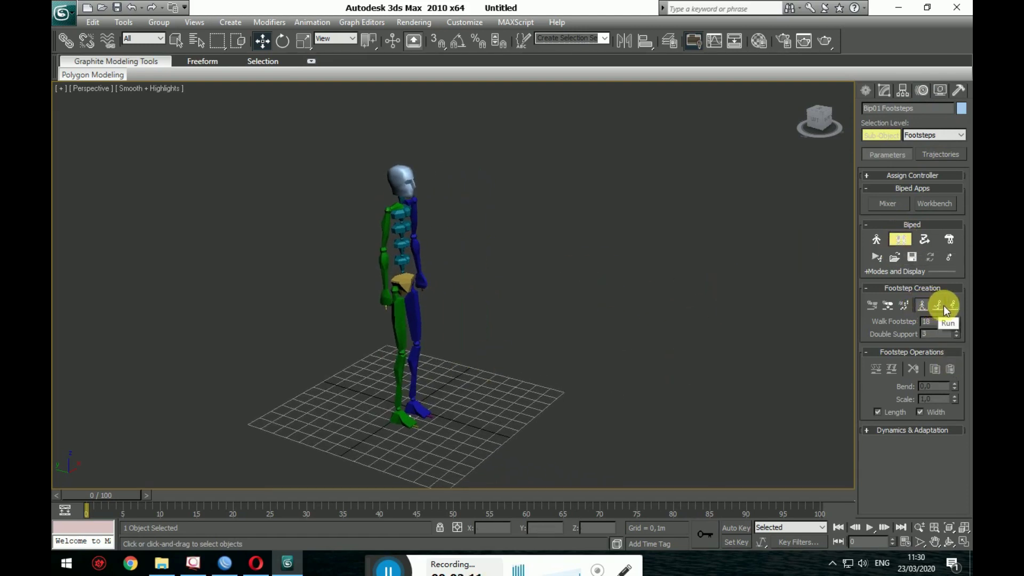
Step: Create six walk footsteps for Bip01 using Create Multiple Footsteps
click(905, 306)
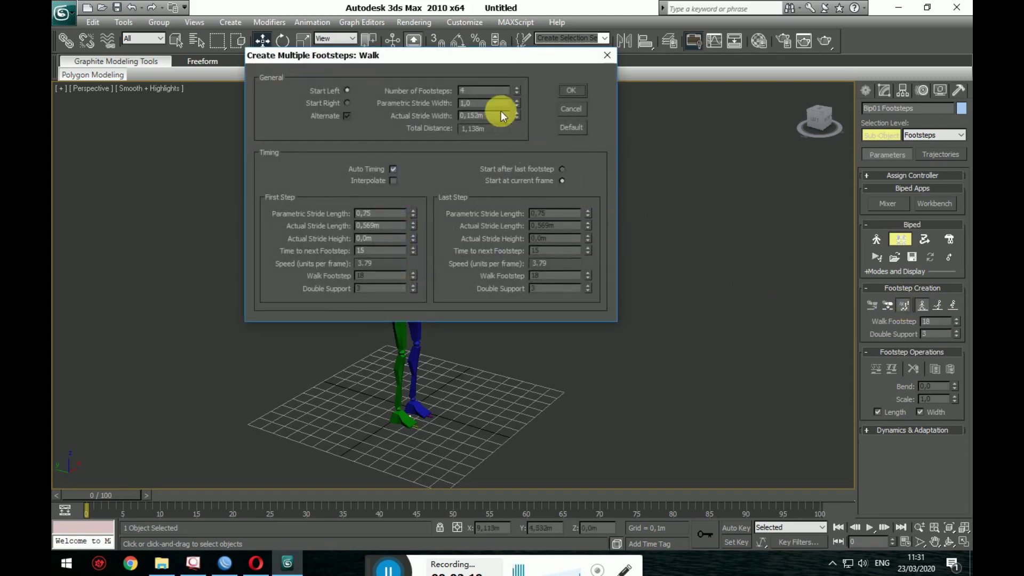
click(517, 88)
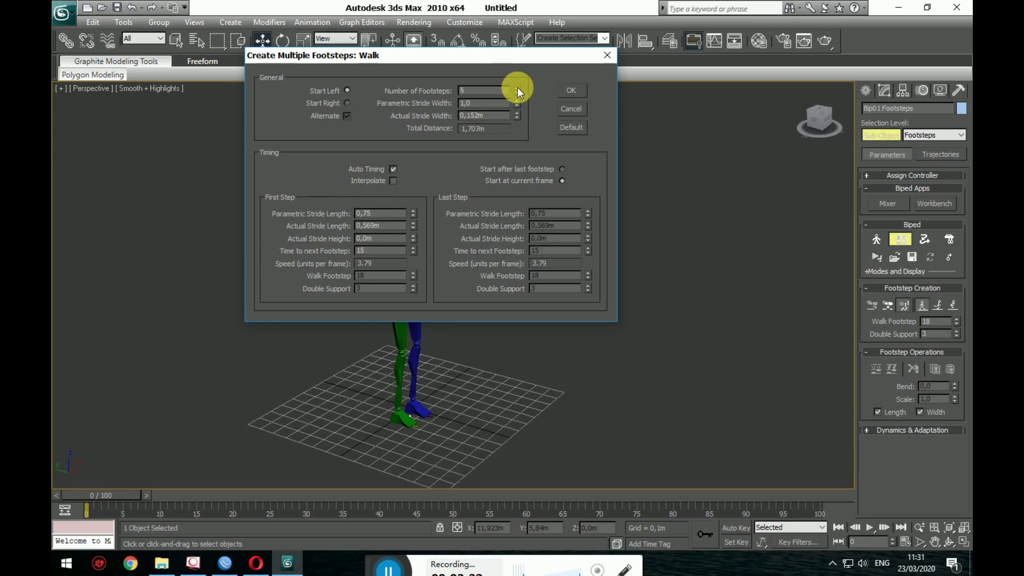
click(517, 88)
click(516, 88)
click(516, 88)
click(517, 88)
click(517, 88)
click(516, 88)
click(516, 88)
drag(517, 91, 480, 99)
double_click(477, 93)
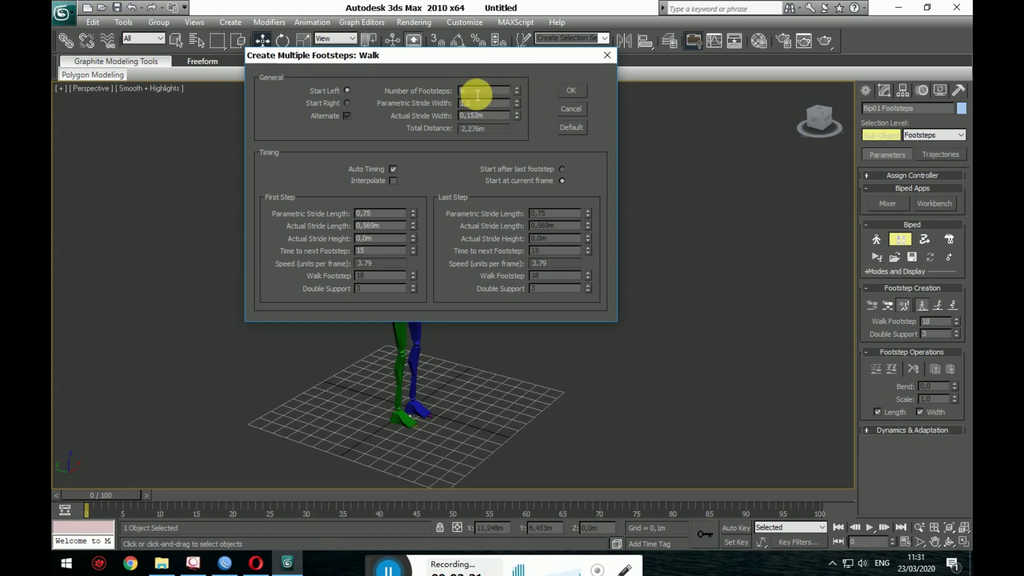
click(567, 94)
mouse_move(614, 319)
alt+middle_down()
mouse_move(647, 339)
mouse_move(592, 310)
alt+middle_up()
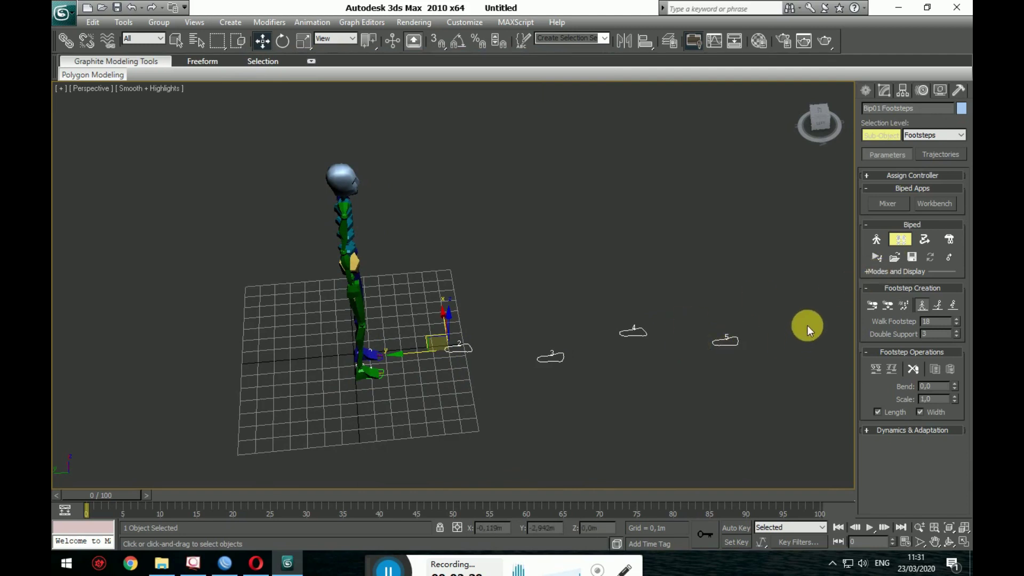
Step: Cancel the Multiple Footsteps dialog, reframe the biped, and start appending footsteps
middle_drag(776, 323, 528, 318)
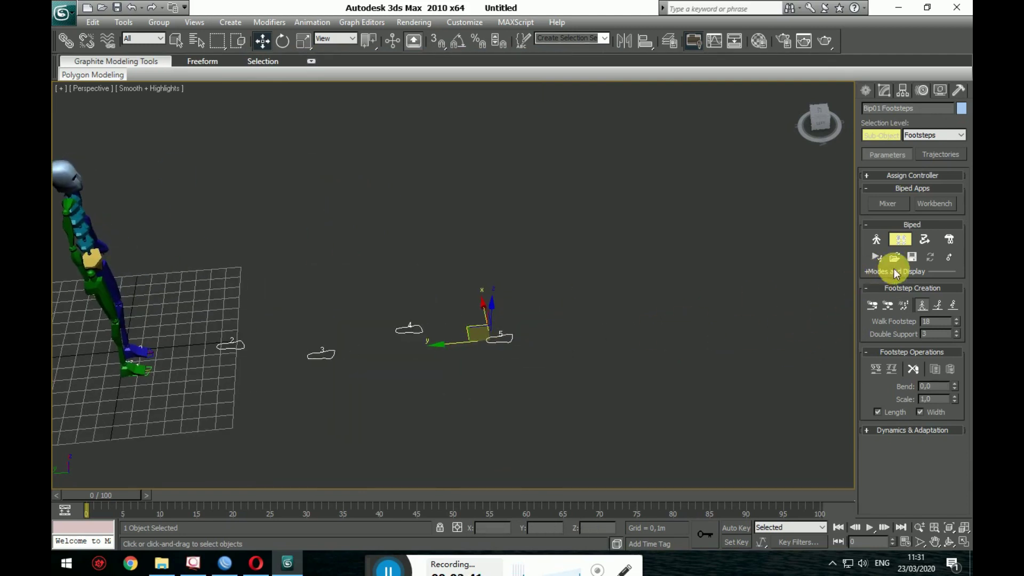
click(905, 302)
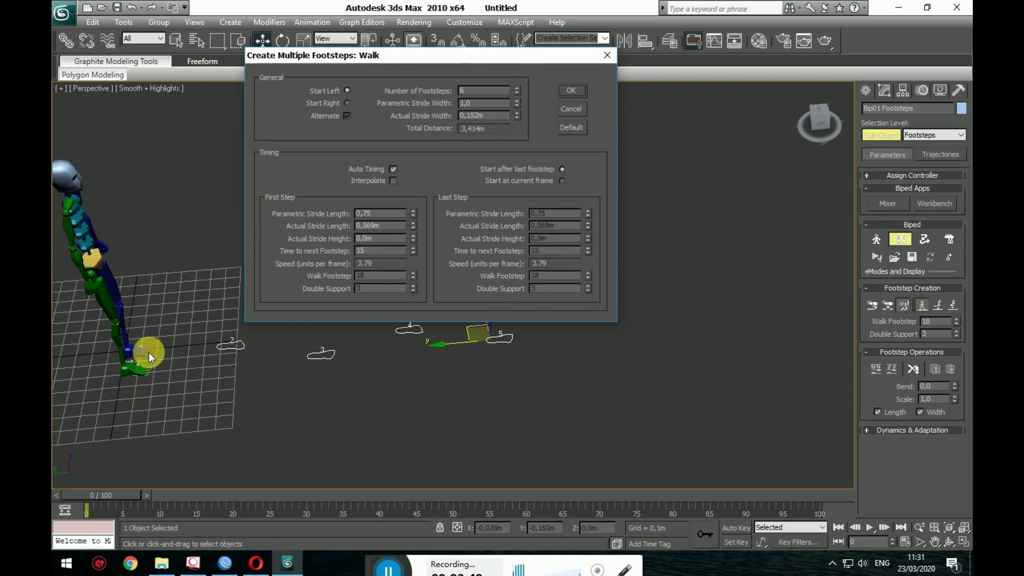
click(607, 57)
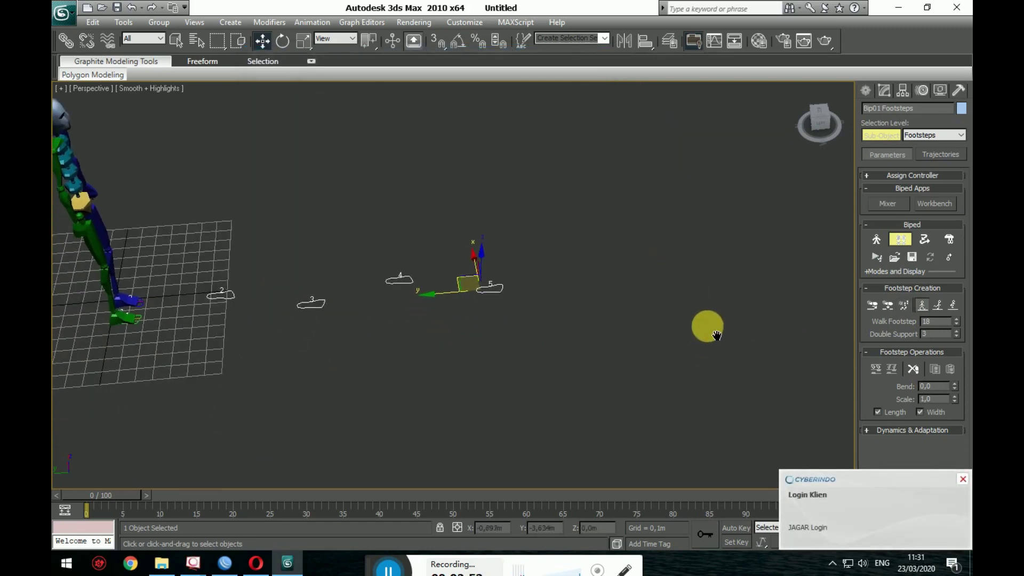
middle_drag(702, 327, 790, 338)
middle_drag(695, 403, 658, 370)
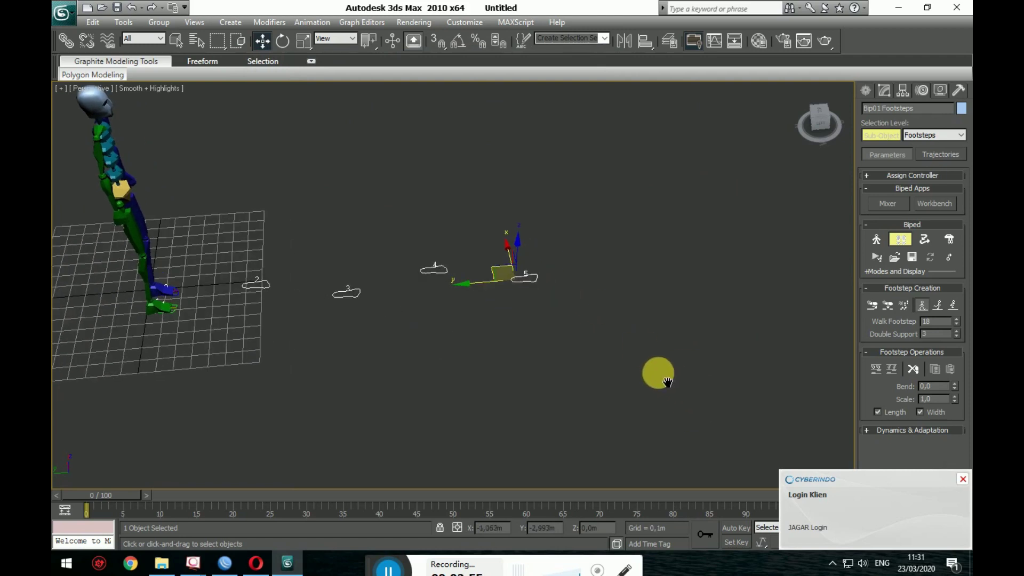
click(962, 479)
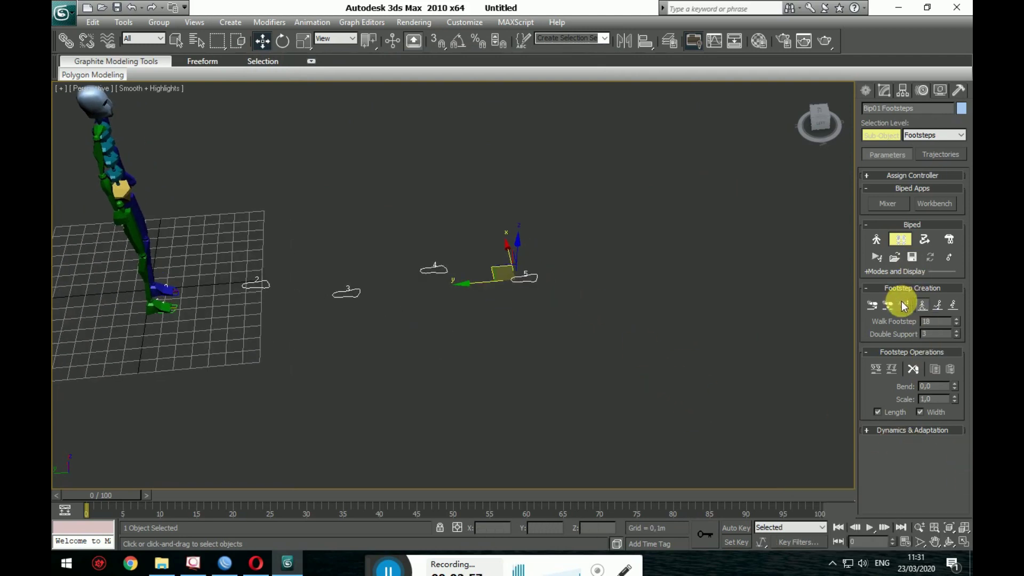
click(873, 308)
Step: Create keys for the inactive footsteps and play Bip01's walk animation
middle_drag(565, 308, 747, 319)
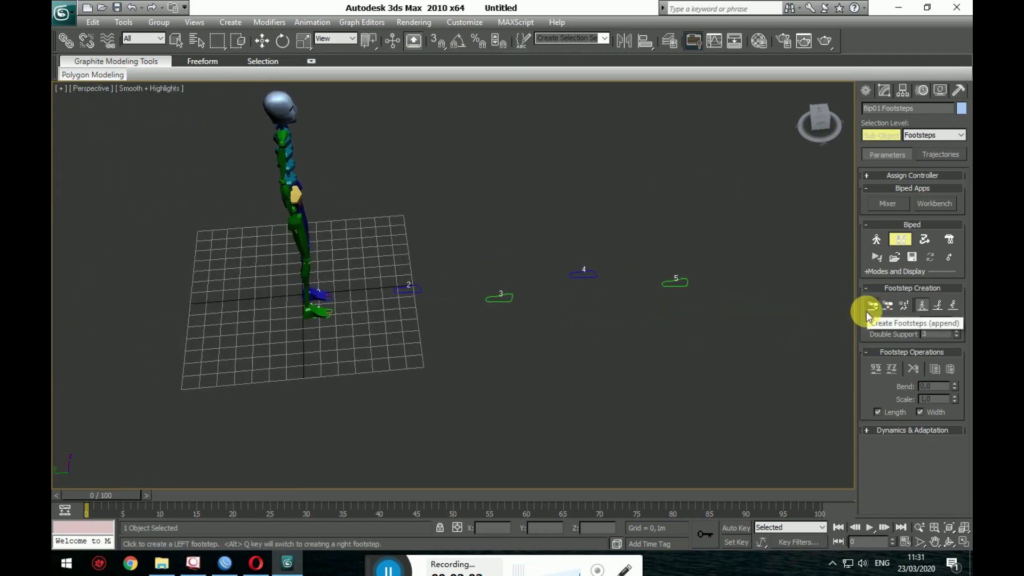
click(880, 371)
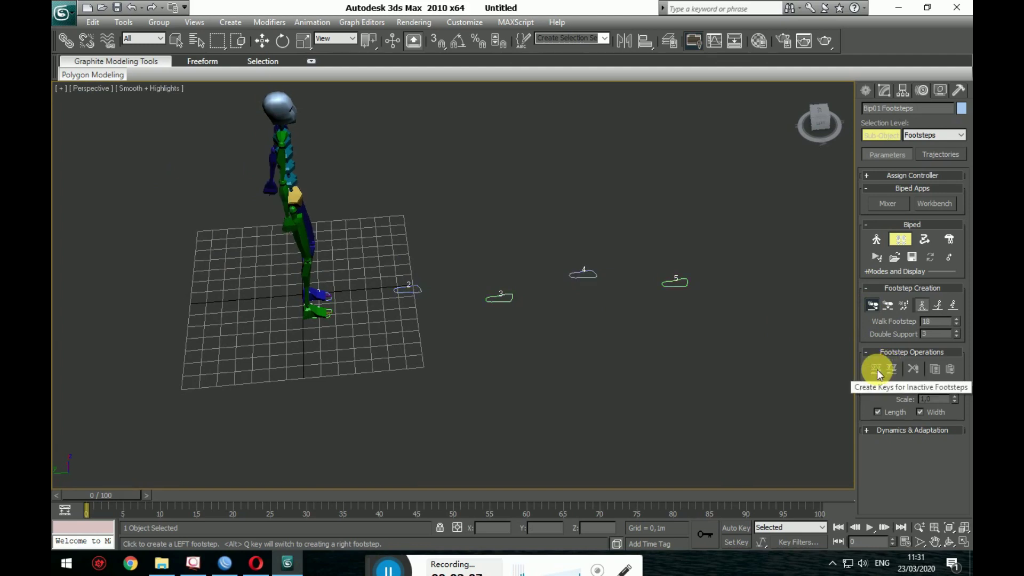
click(870, 527)
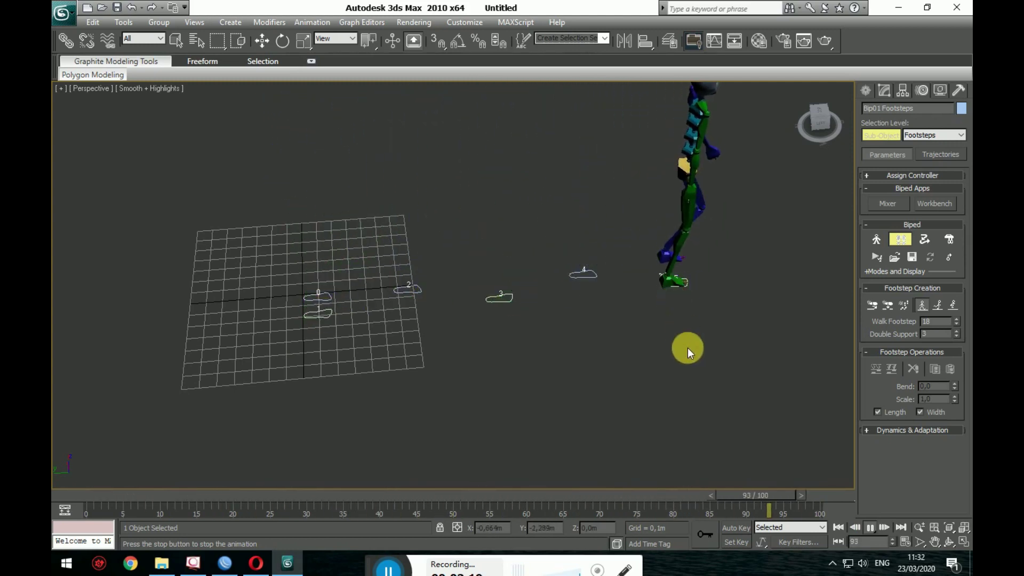
Step: Stop the walk playback and rewind the time slider to frame 0
mouse_move(687, 348)
alt+middle_down()
mouse_move(632, 305)
mouse_move(558, 283)
mouse_move(582, 291)
mouse_move(495, 320)
alt+middle_up()
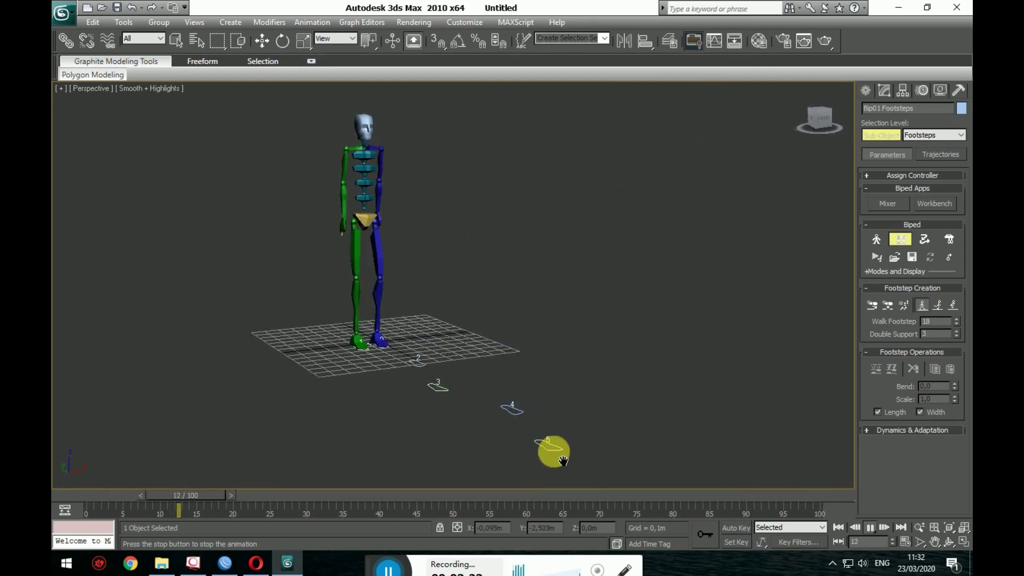
click(870, 527)
drag(713, 495, 98, 480)
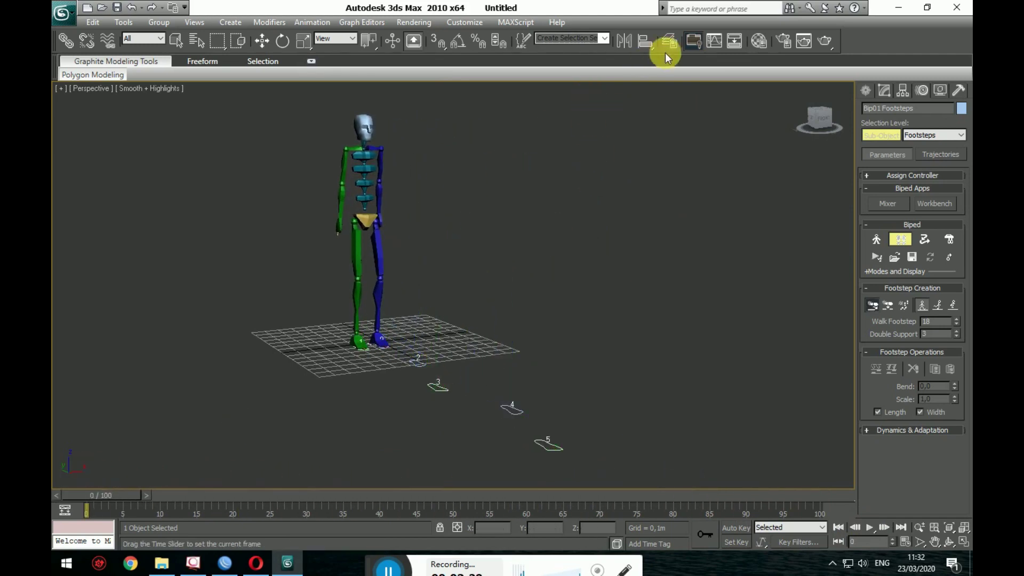
Step: Set the render output size to the 320x240 preset in Render Setup
click(765, 38)
click(884, 61)
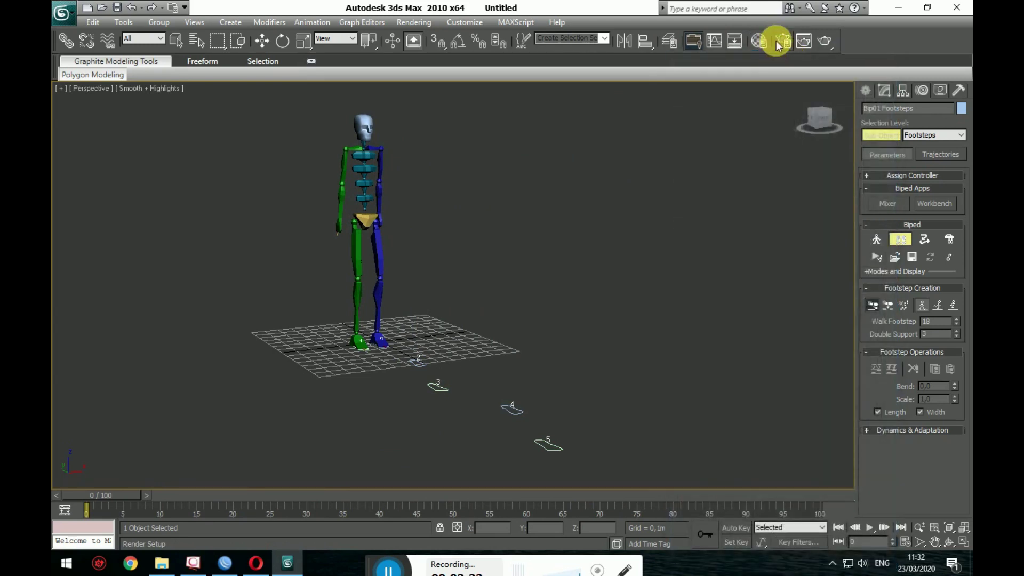
click(777, 41)
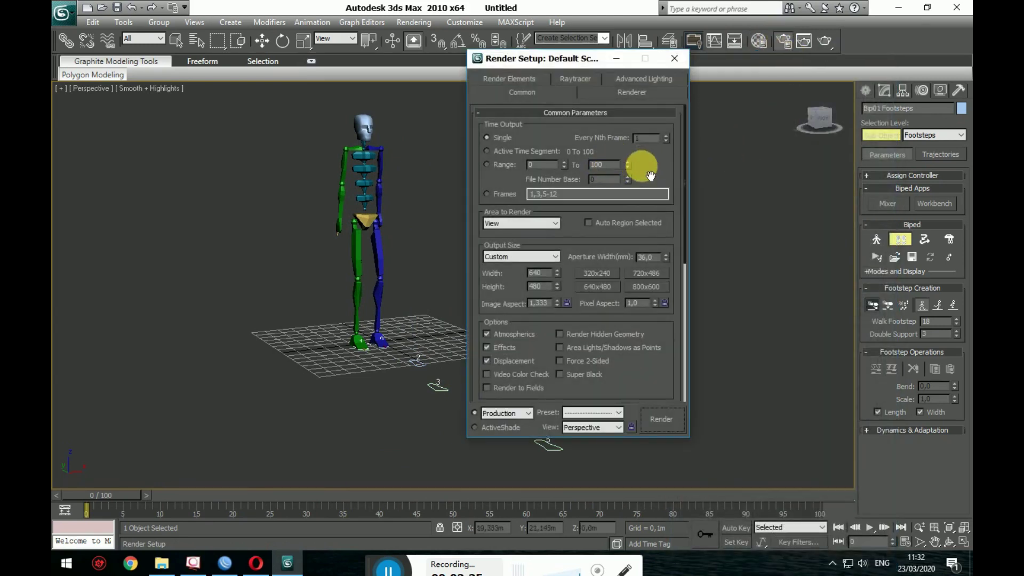
click(597, 273)
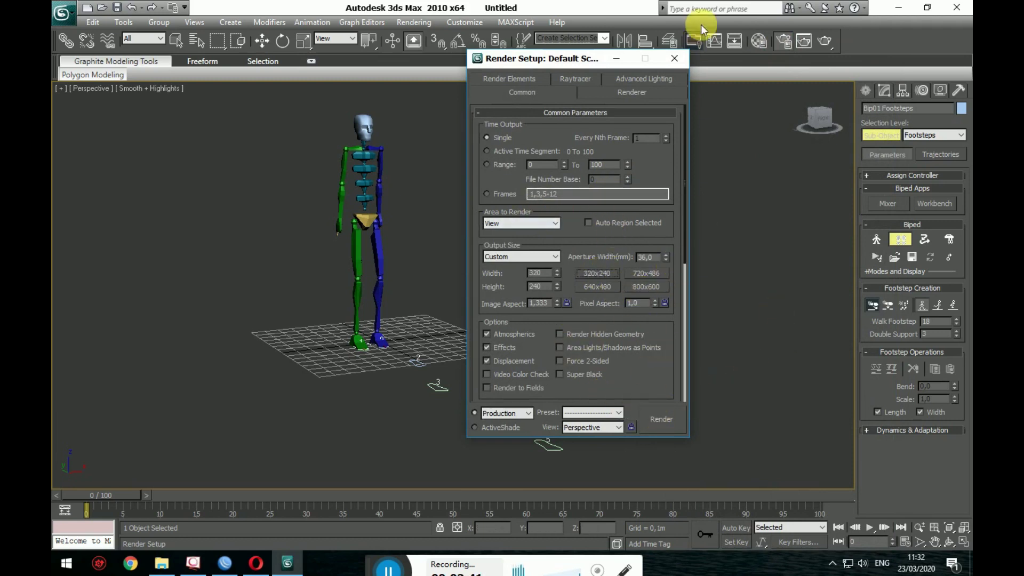
click(672, 59)
scroll(585, 268, down, 3)
Step: Create a target camera, Camera01, by dragging it out in the viewport
scroll(617, 279, down, 3)
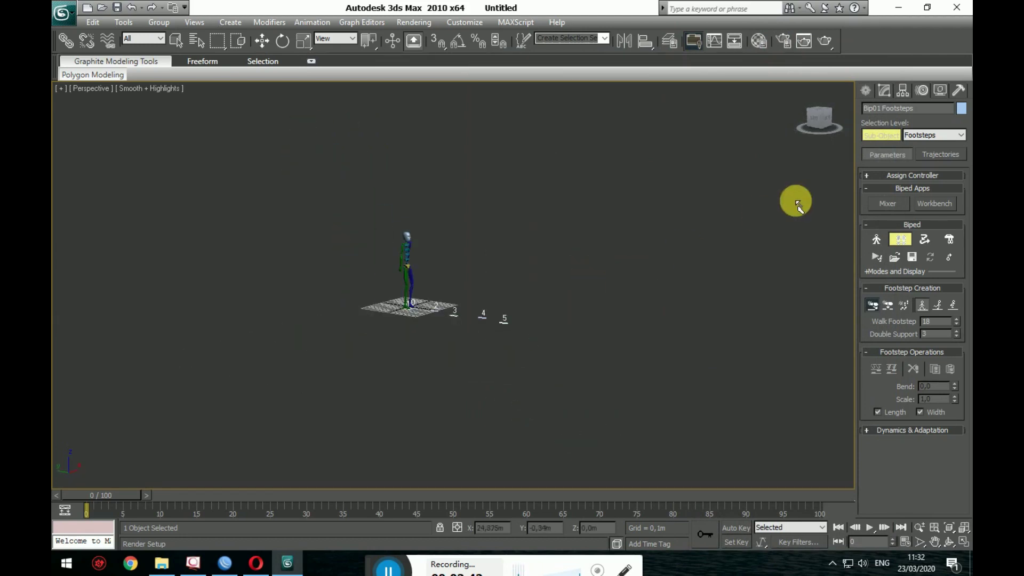
click(865, 90)
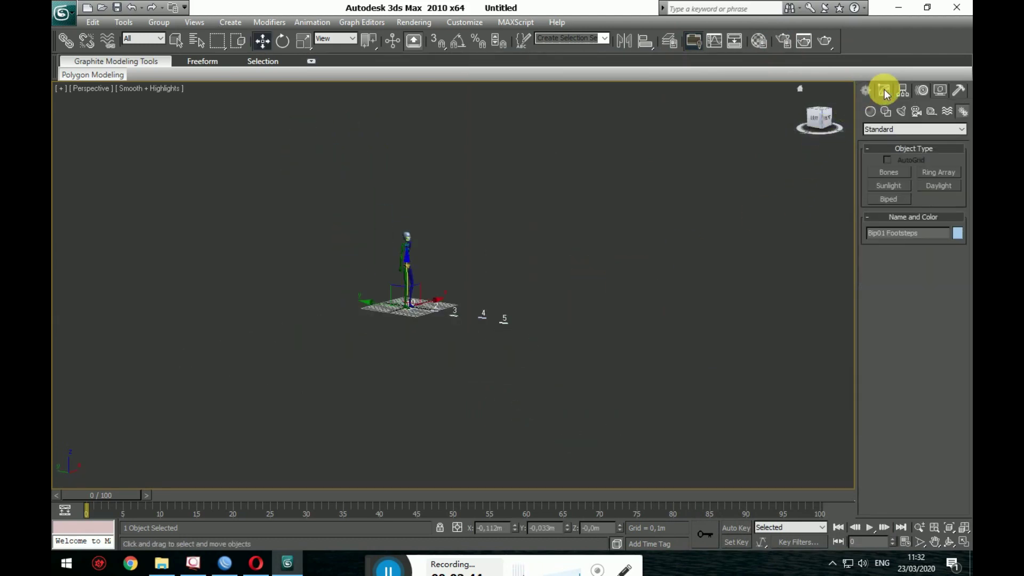
click(913, 111)
click(896, 175)
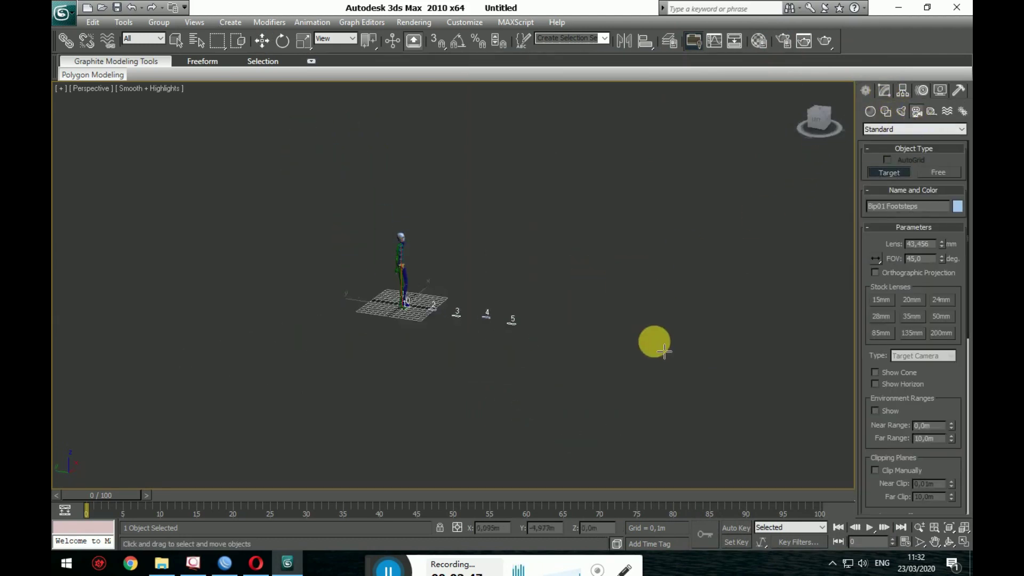
drag(720, 292, 525, 273)
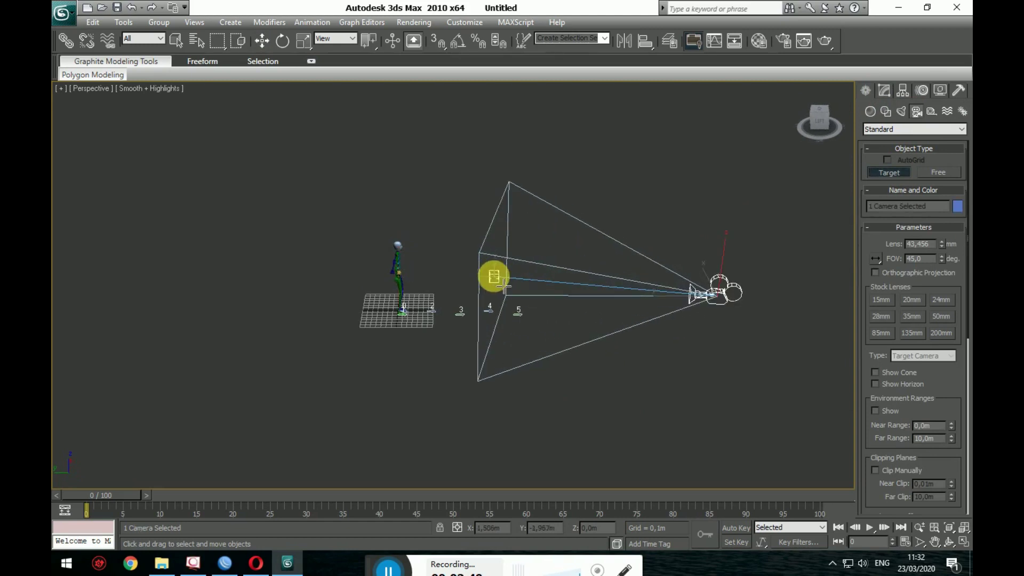
Step: Move Camera01's target toward the biped and raise the camera above the floor
mouse_move(777, 393)
alt+middle_down()
mouse_move(647, 347)
mouse_move(654, 354)
alt+middle_up()
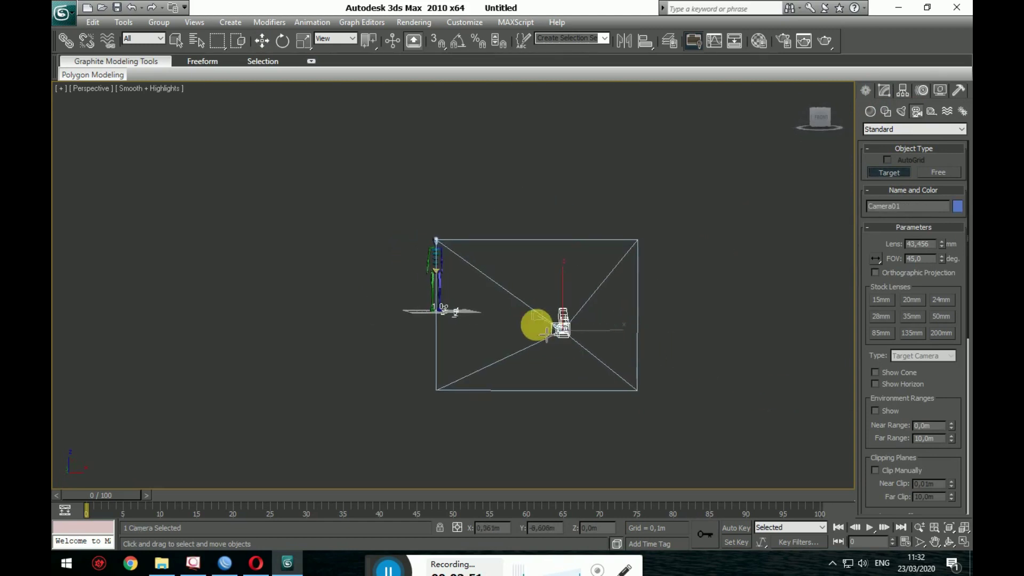
middle_drag(538, 325, 535, 311)
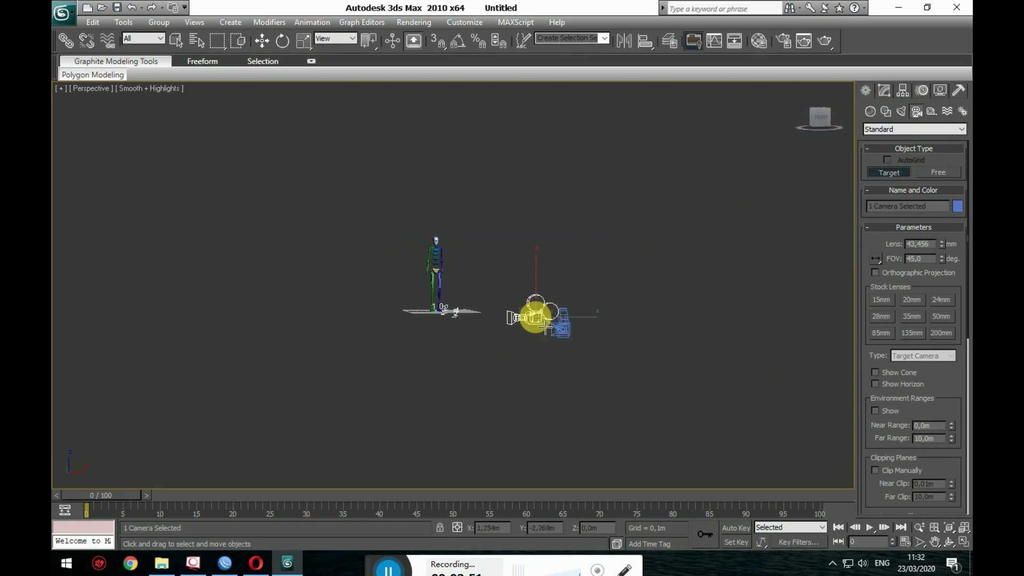
click(255, 47)
alt+middle_drag(446, 270, 533, 334)
click(529, 282)
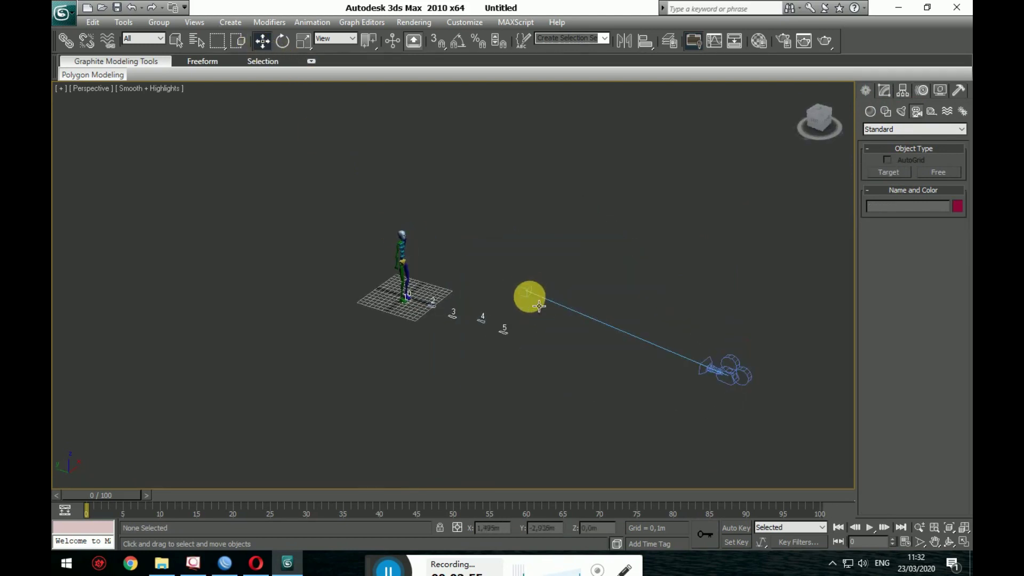
click(537, 305)
drag(516, 300, 404, 290)
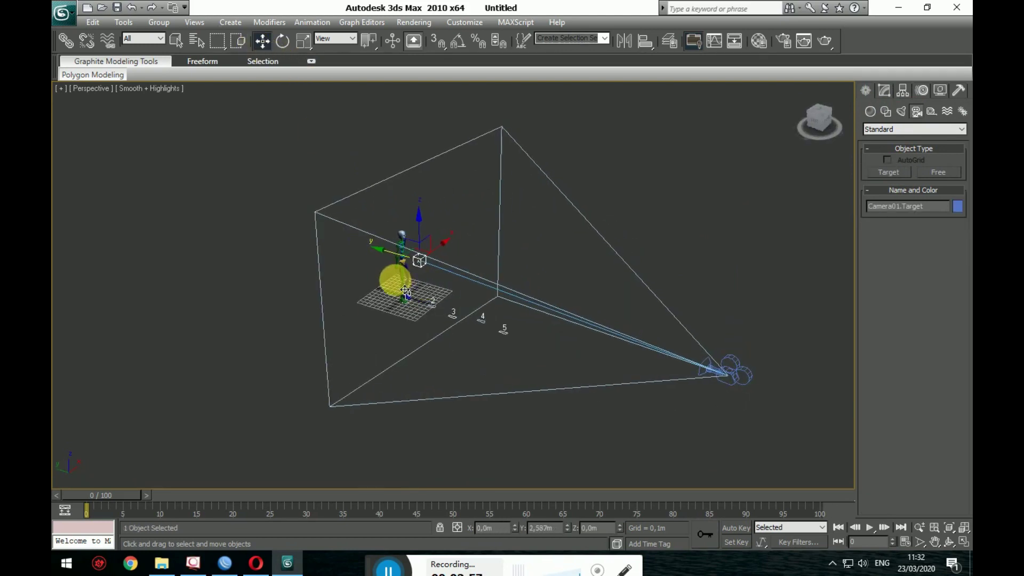
alt+middle_drag(591, 345, 495, 307)
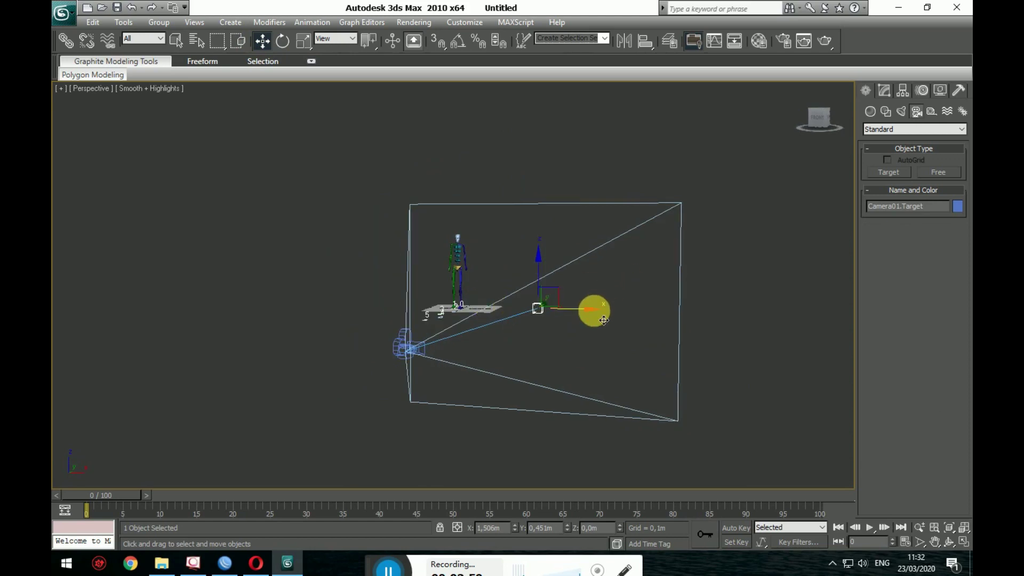
drag(603, 320, 458, 250)
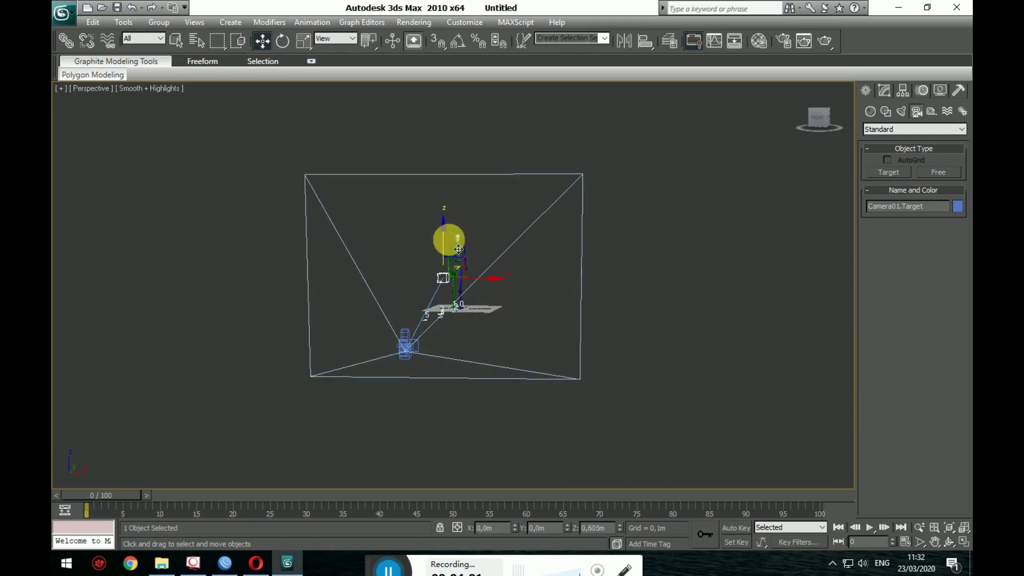
mouse_move(415, 355)
mouse_down()
mouse_move(404, 304)
mouse_move(420, 228)
mouse_up()
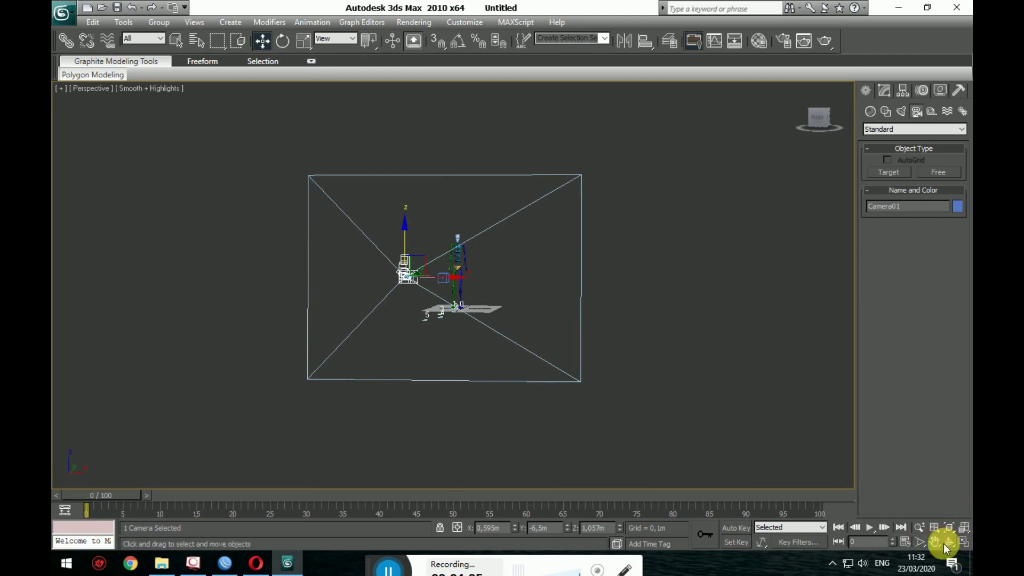
Step: Restore the four-viewport layout and look through the Left view's shading and general options
click(962, 540)
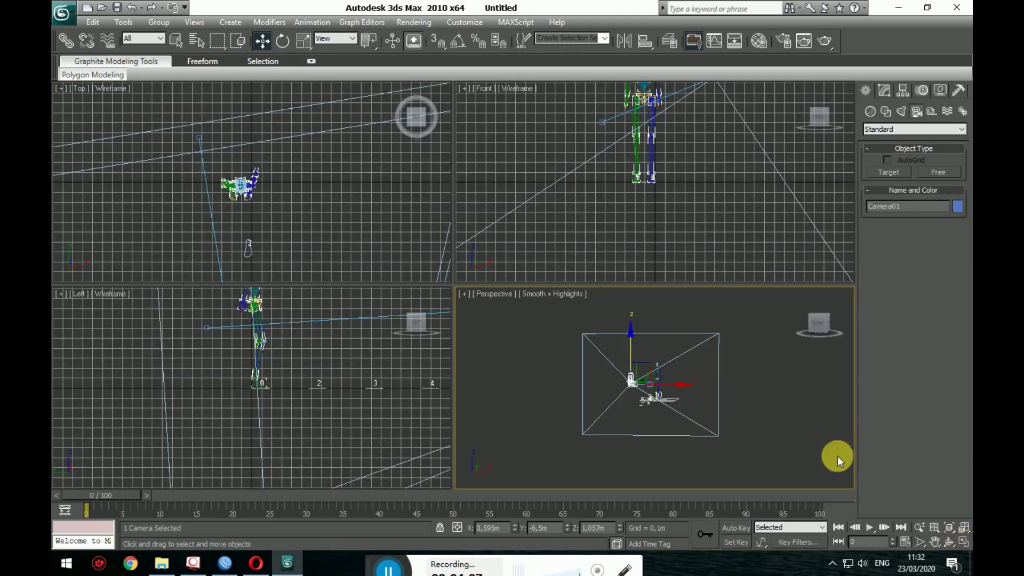
click(105, 294)
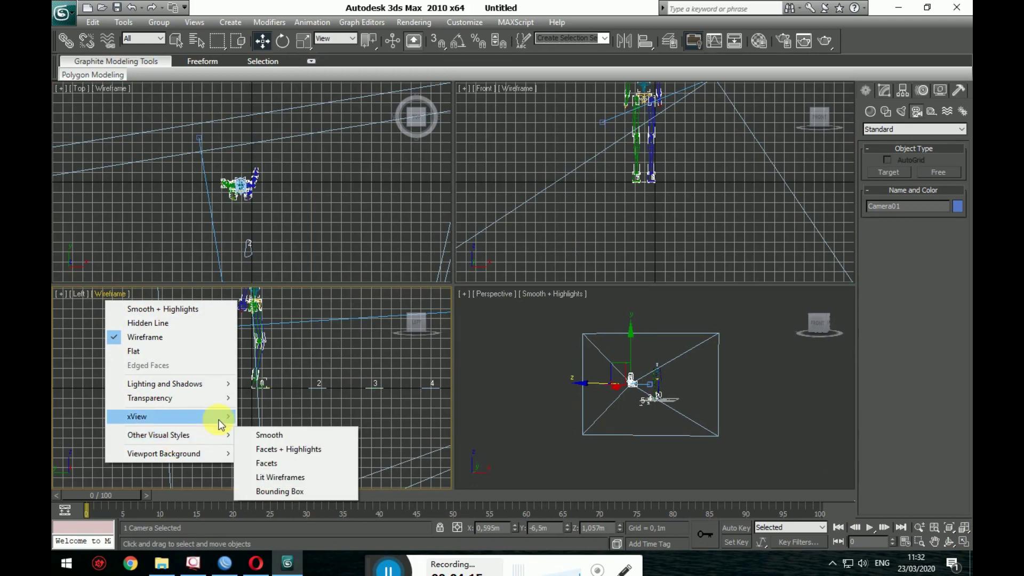
mouse_move(160, 416)
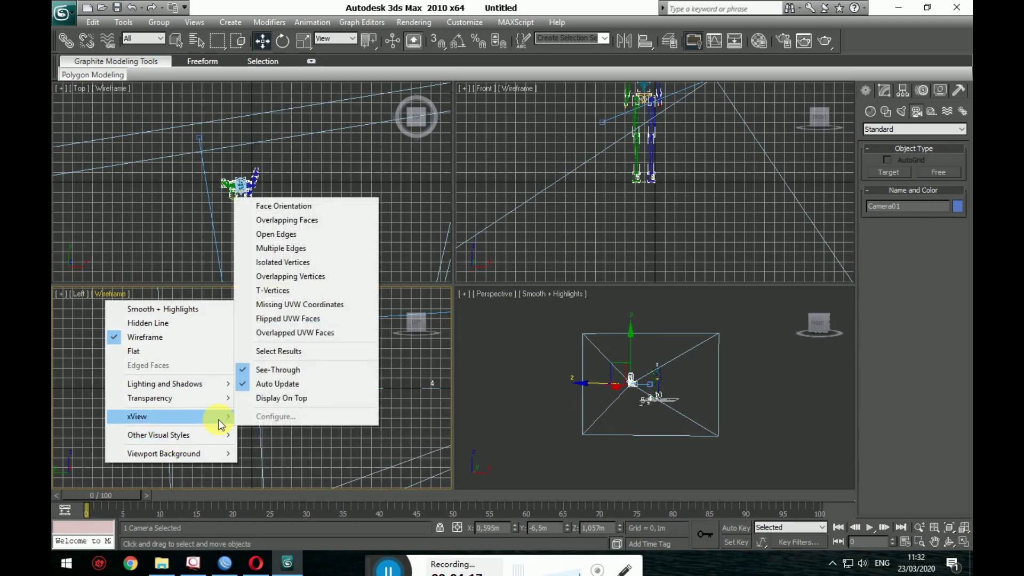
right_click(176, 288)
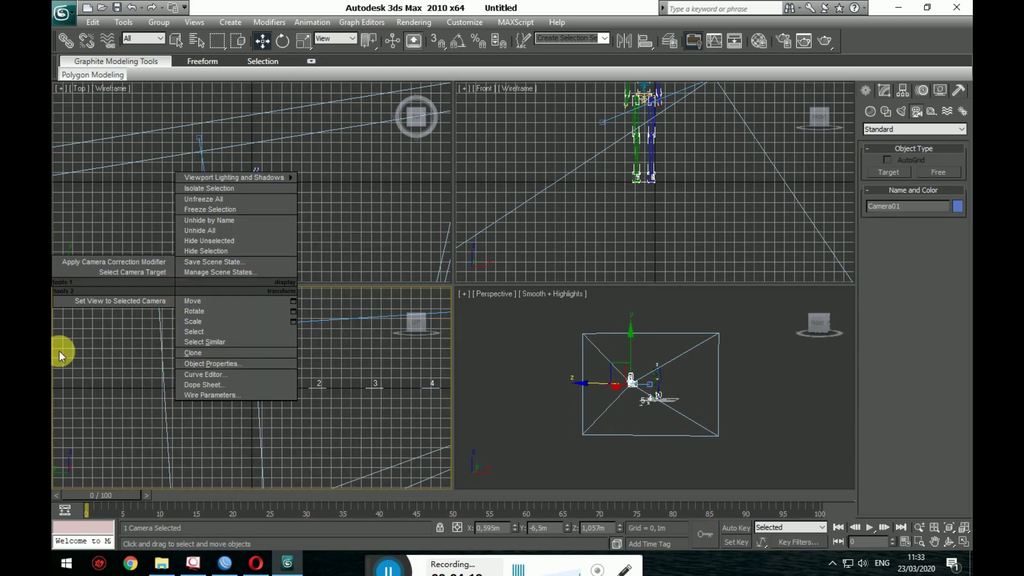
click(60, 357)
click(61, 294)
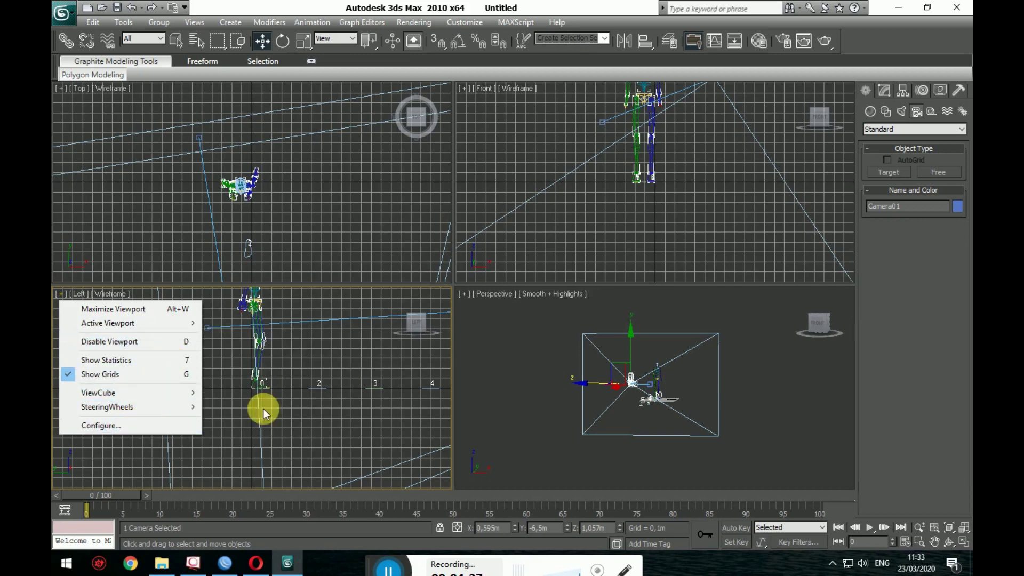
click(545, 400)
mouse_move(544, 399)
alt+middle_down()
mouse_move(554, 398)
mouse_move(565, 325)
alt+middle_up()
Step: Create a target camera aimed at the figure in the Perspective view
click(466, 90)
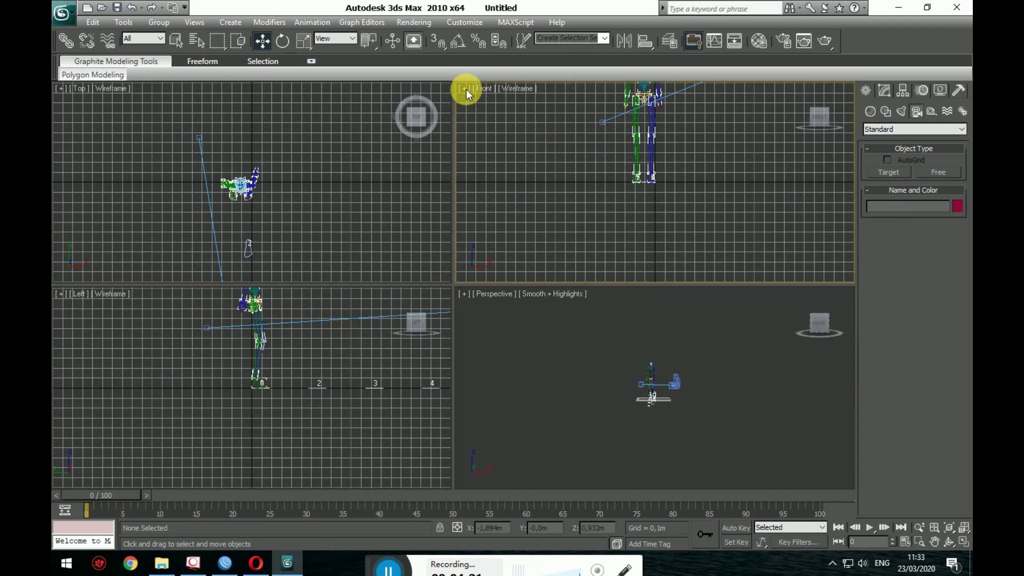
click(463, 89)
mouse_move(511, 118)
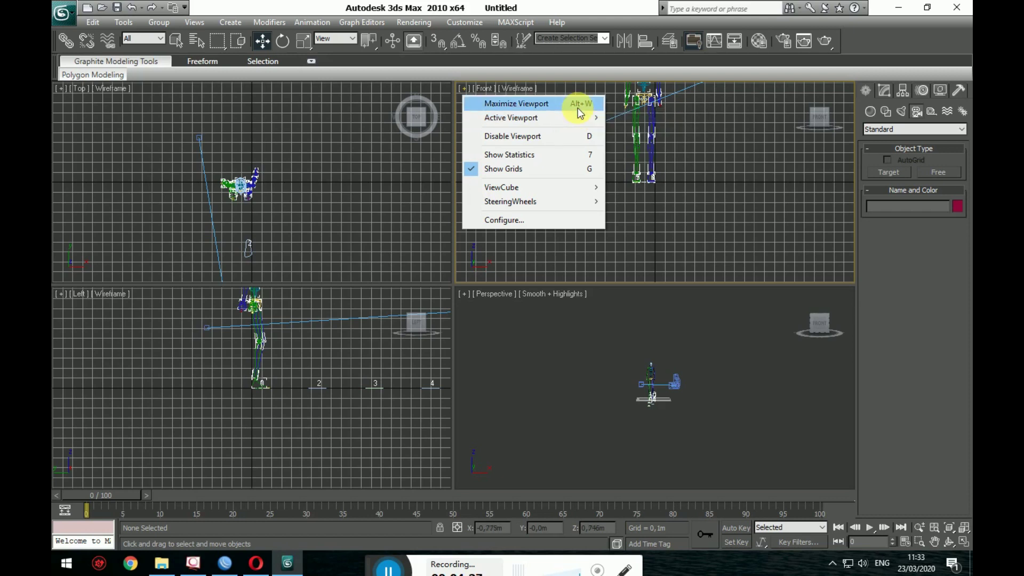
click(678, 155)
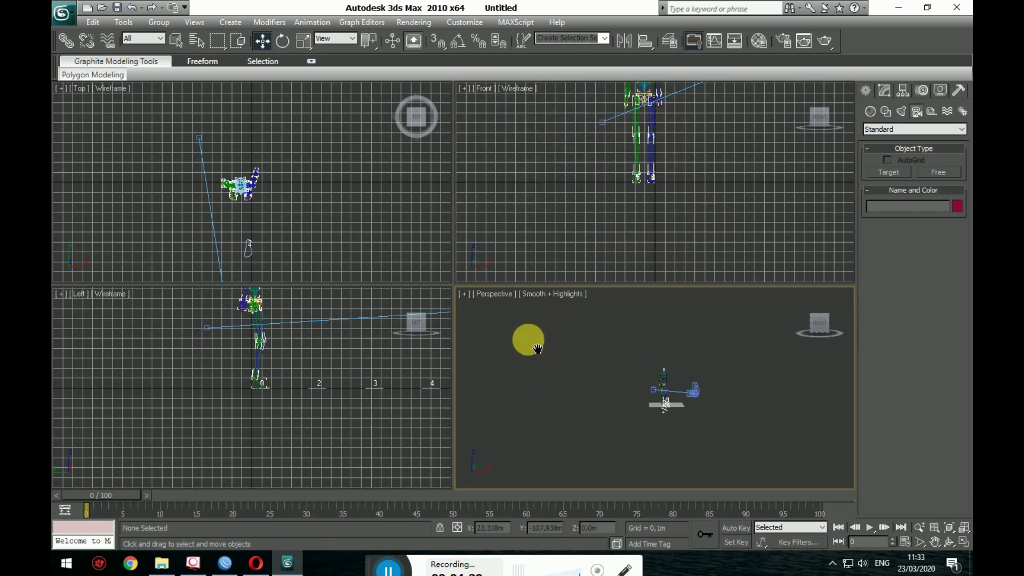
drag(682, 411, 817, 465)
middle_drag(817, 467, 683, 382)
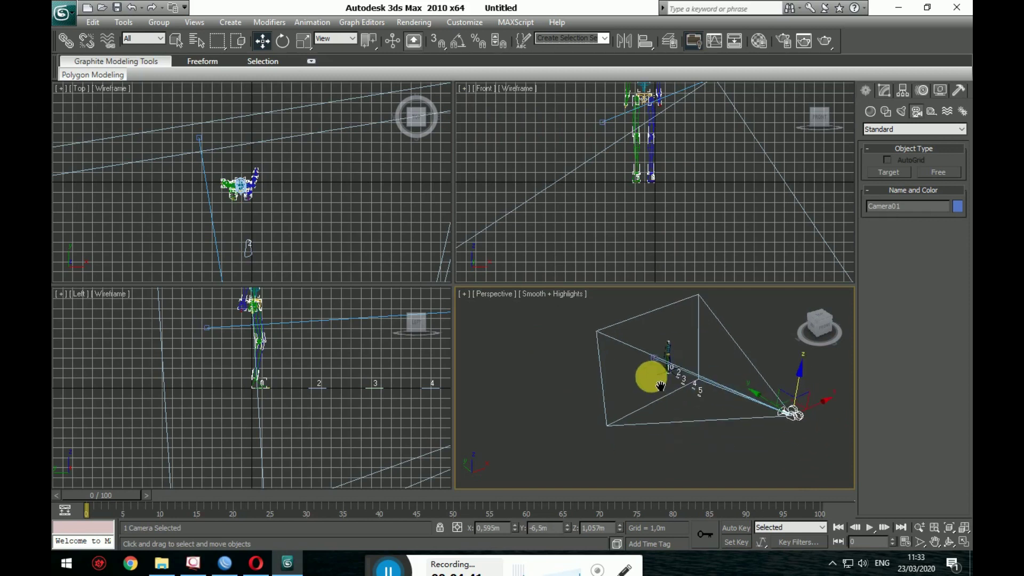
Step: Switch the Front viewport to look through Camera01
click(101, 296)
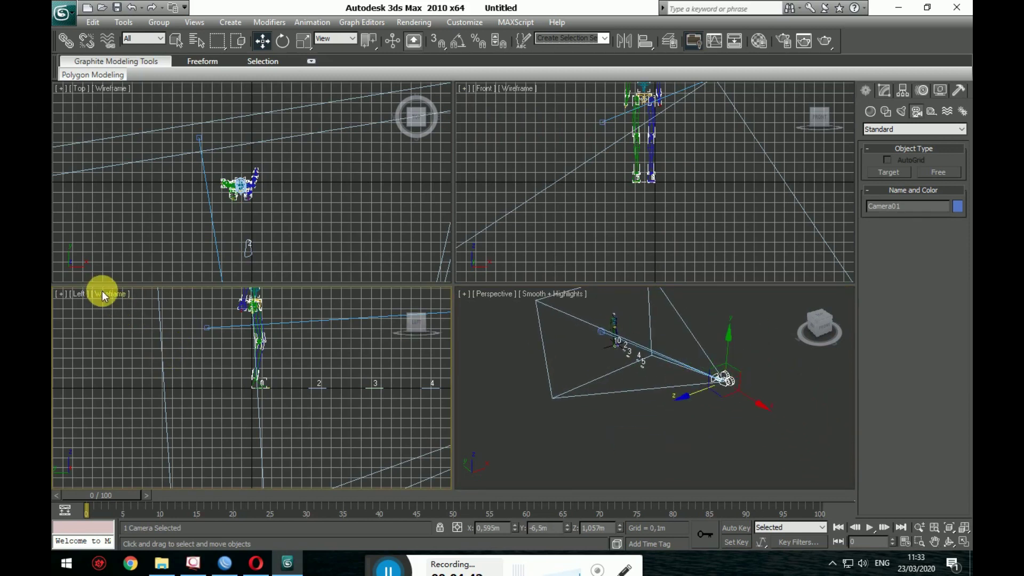
right_click(462, 88)
right_click(463, 118)
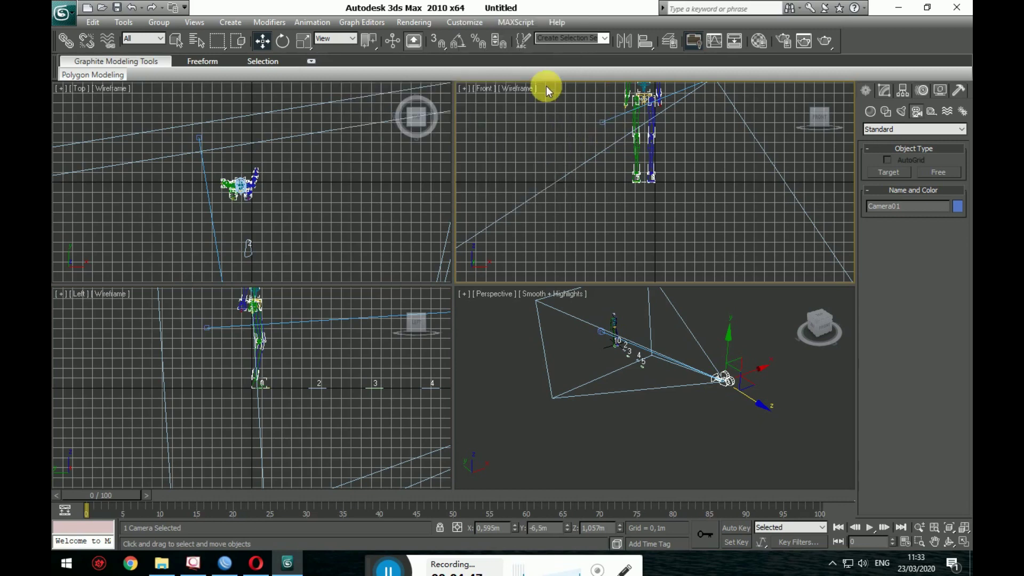
click(495, 87)
click(700, 94)
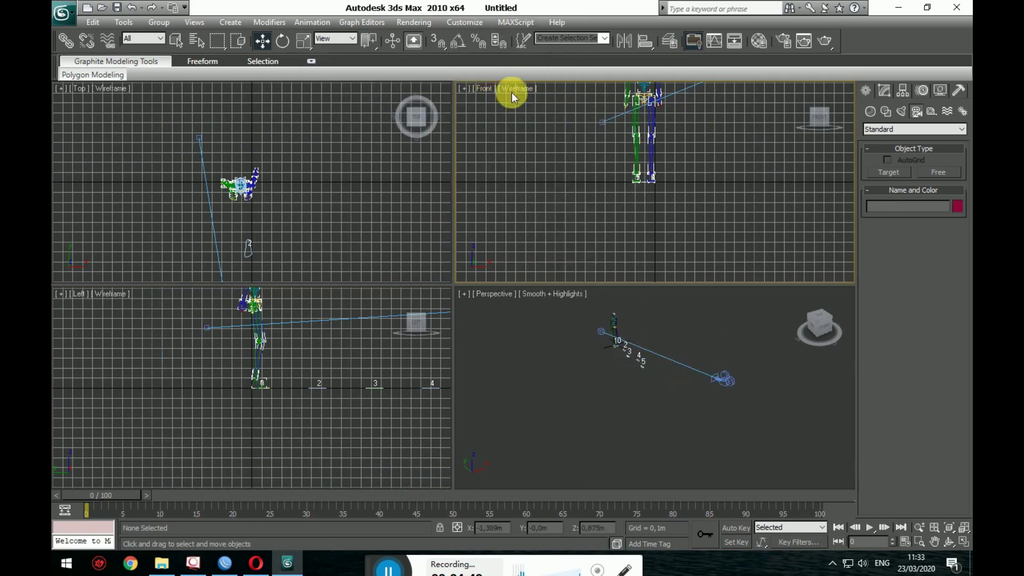
click(482, 88)
mouse_move(528, 103)
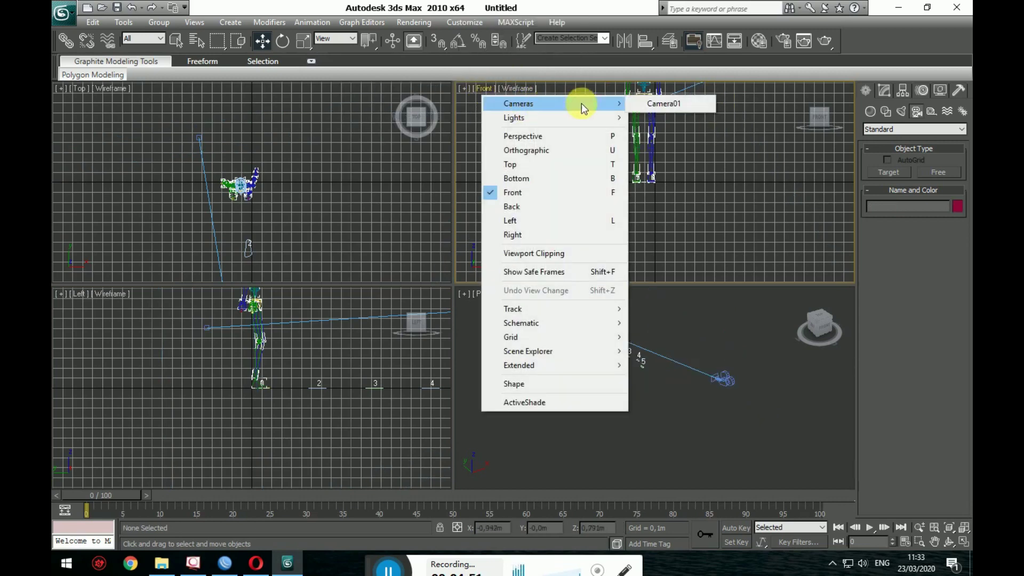
click(643, 103)
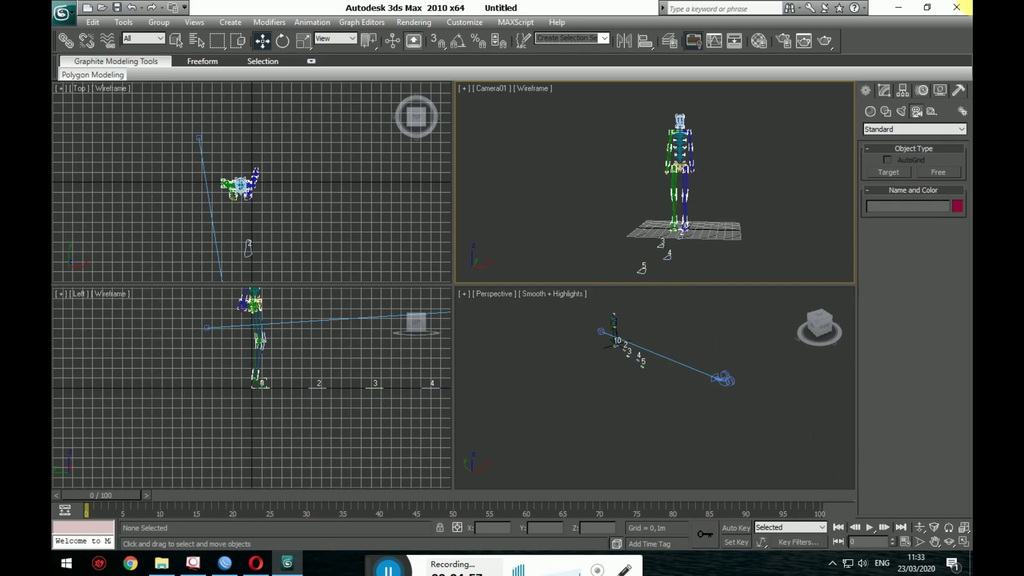
Step: Render a test frame from Camera01 in Render Setup, then close it
click(782, 47)
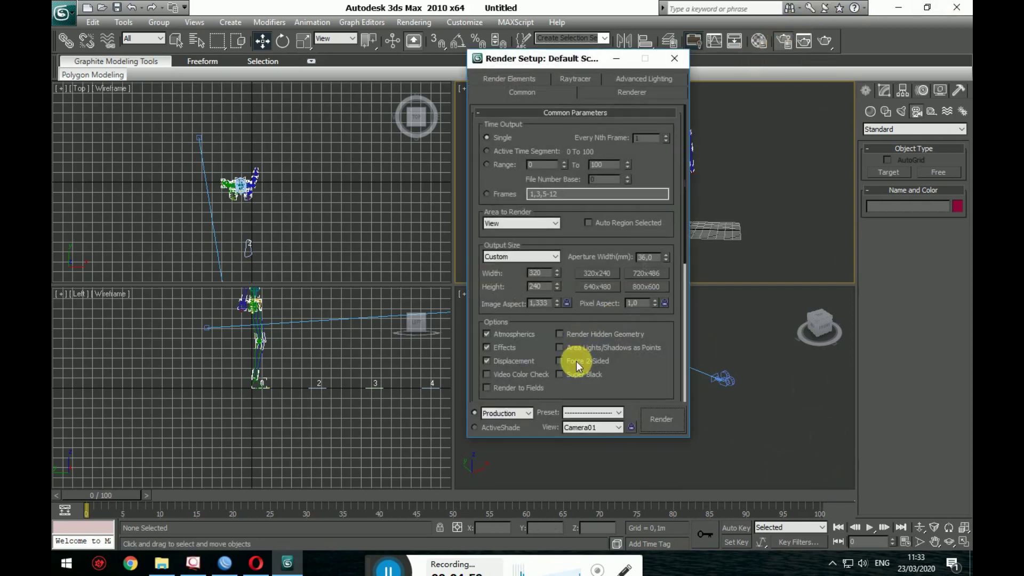
click(645, 418)
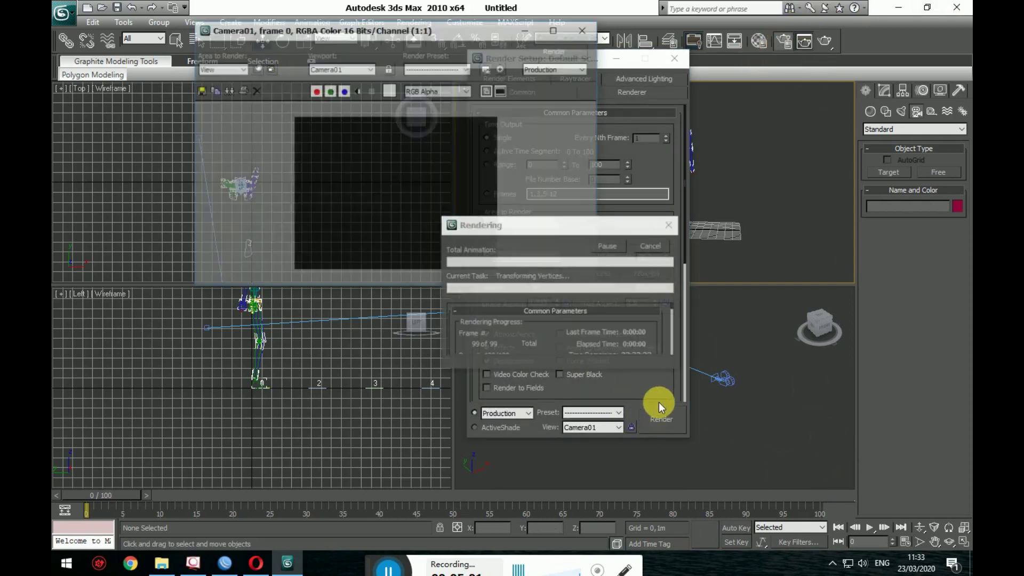
click(586, 29)
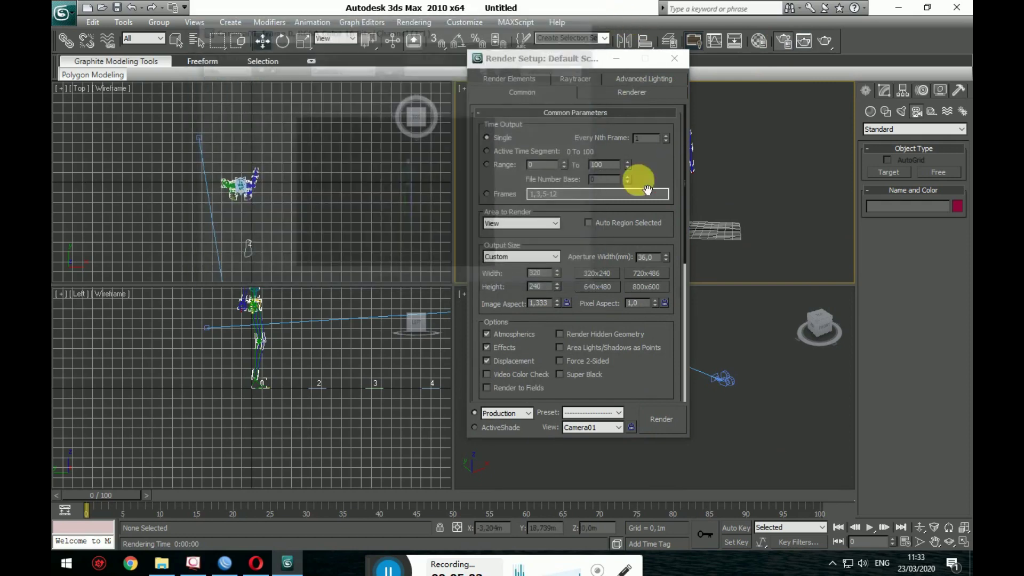
Step: Scroll down to Render Output and bring up the output Files dialog
scroll(608, 368, down, 3)
scroll(631, 304, down, 2)
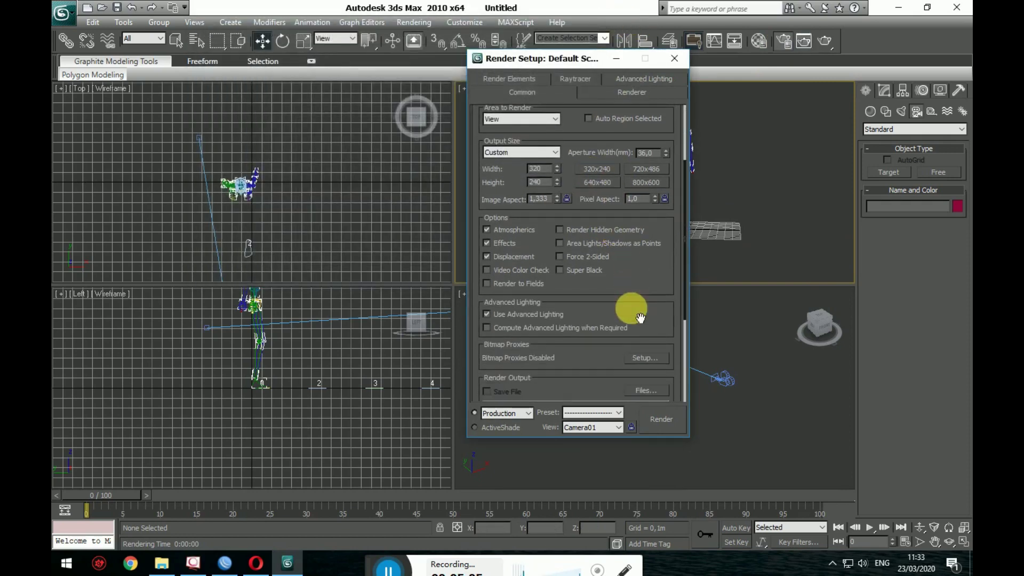
scroll(630, 315, down, 2)
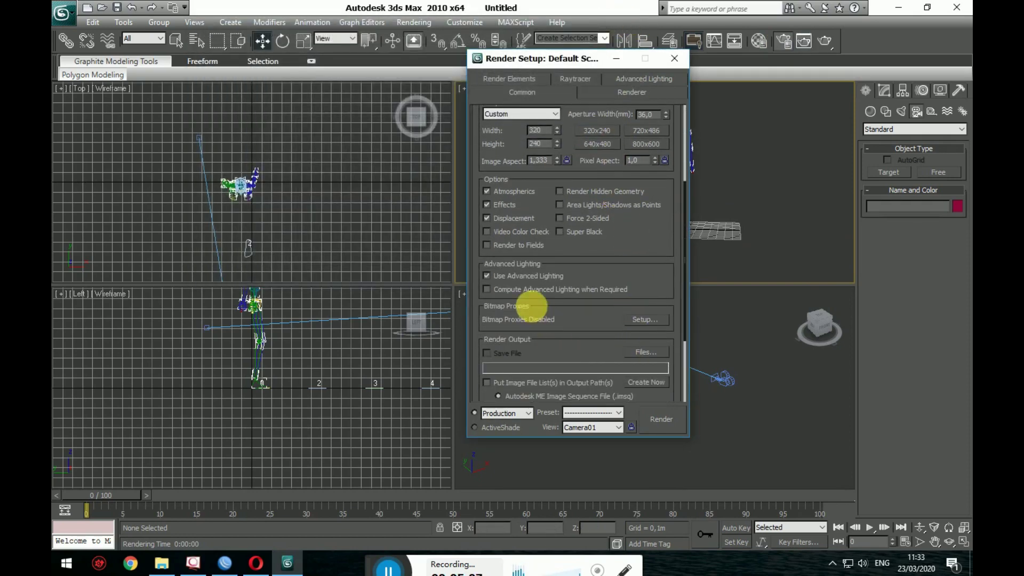
click(647, 353)
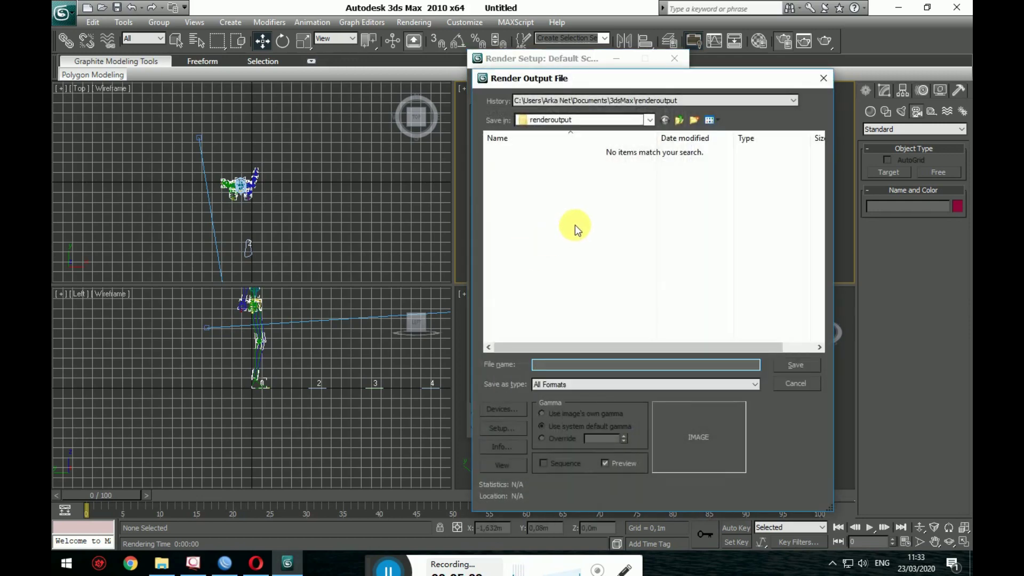
Step: Save the render output as AVI file 'a' in Downloads and accept the compression settings
click(650, 119)
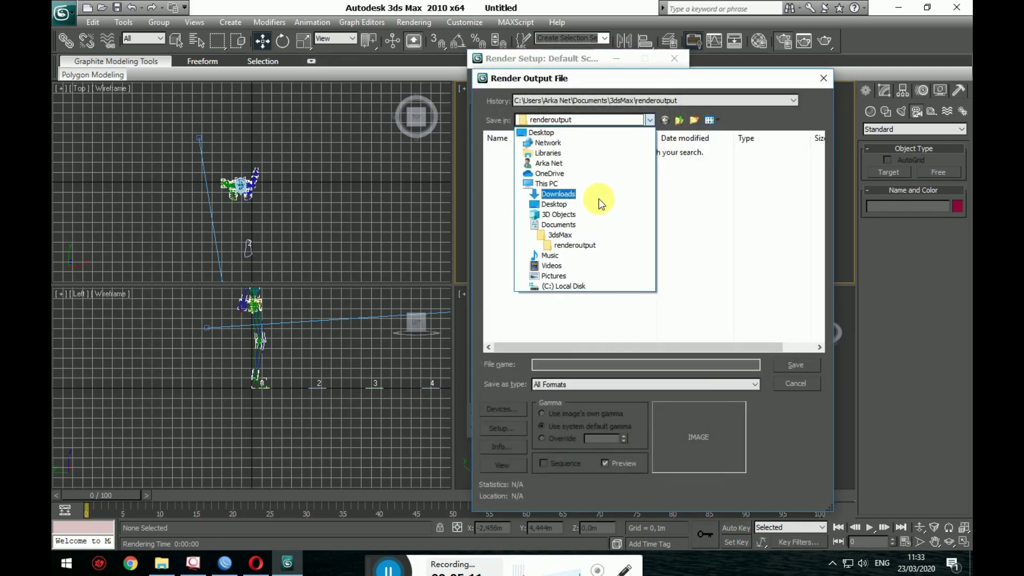
click(570, 196)
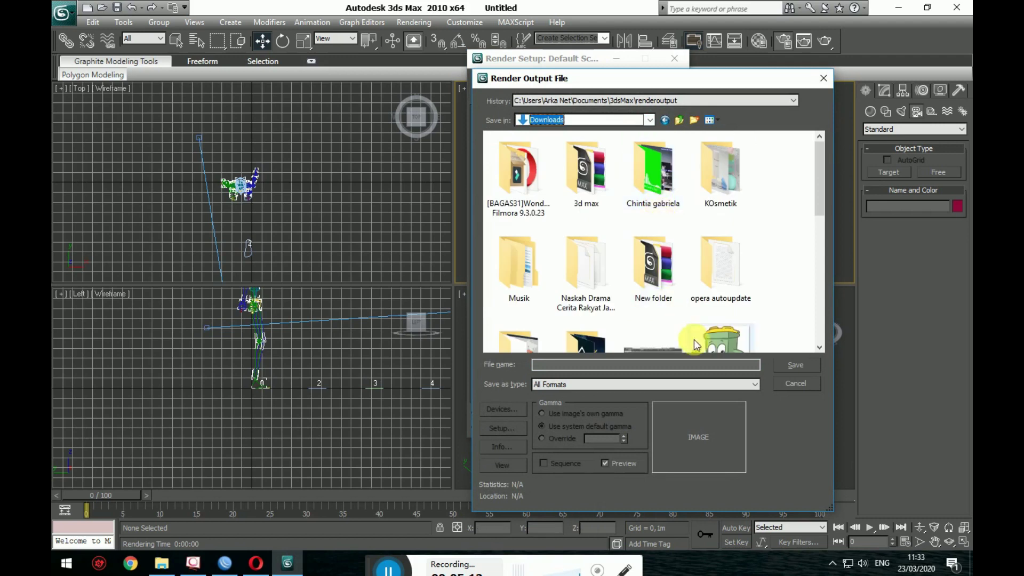
click(671, 384)
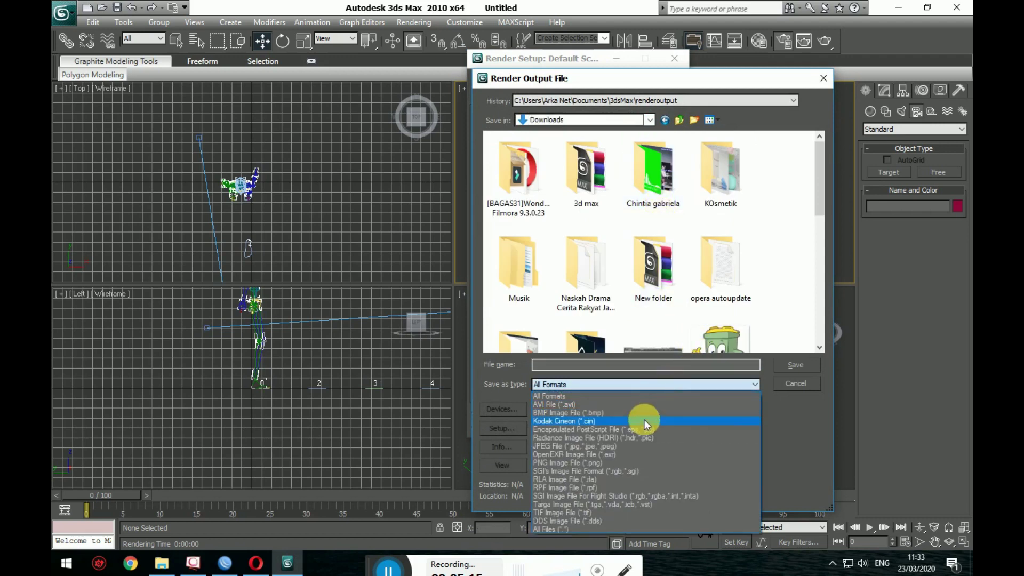
click(626, 404)
click(617, 365)
text(a)
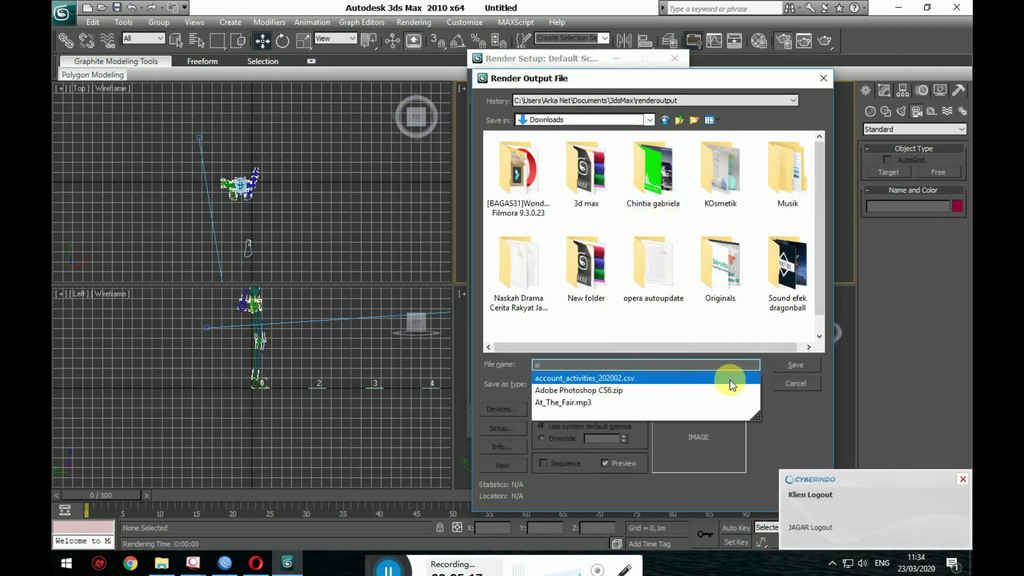
click(787, 368)
click(654, 357)
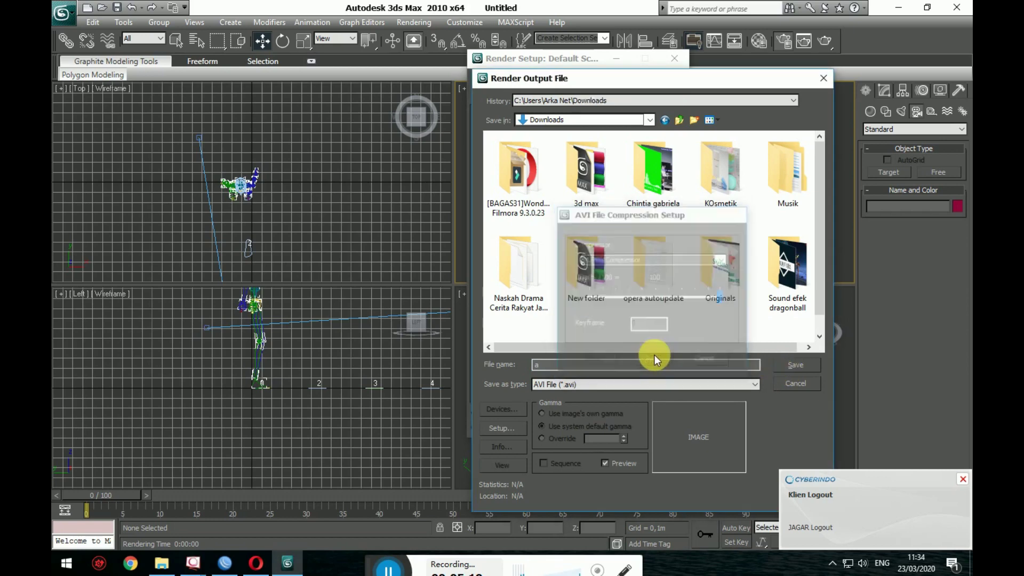
drag(613, 275, 617, 398)
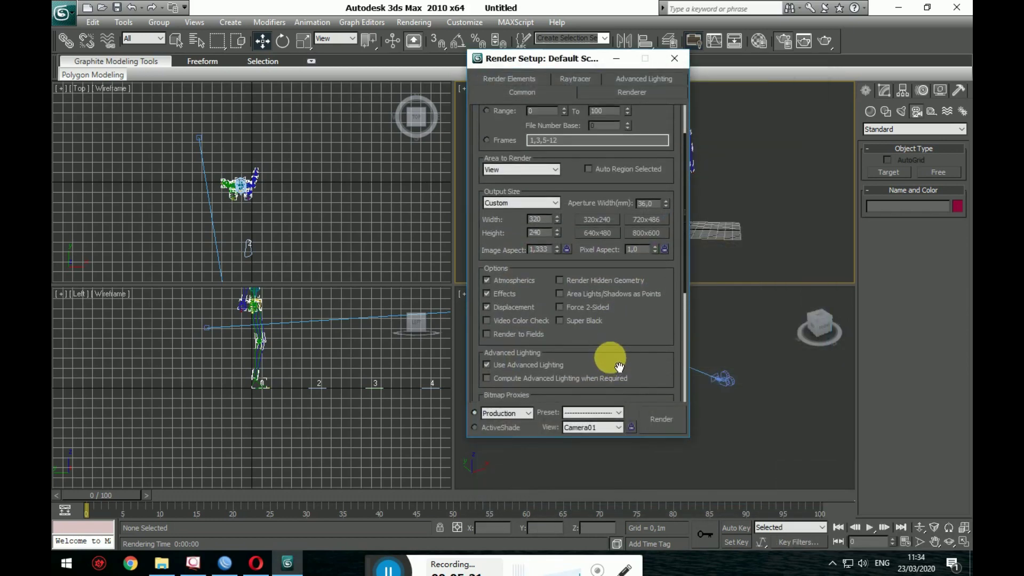
Step: Render frames 0 to 100 from Camera01 to the video, then close the render windows
click(487, 141)
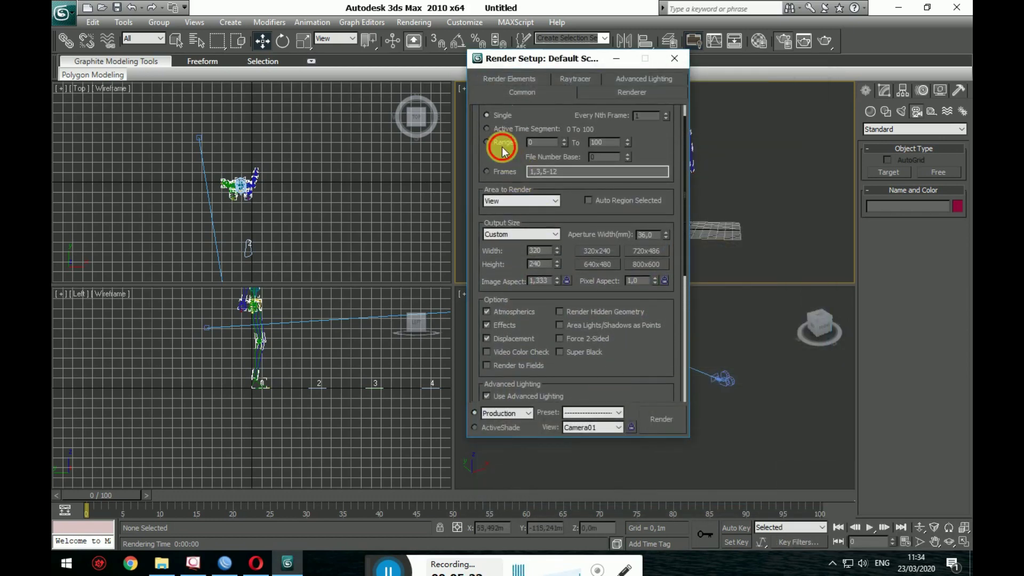
double_click(597, 143)
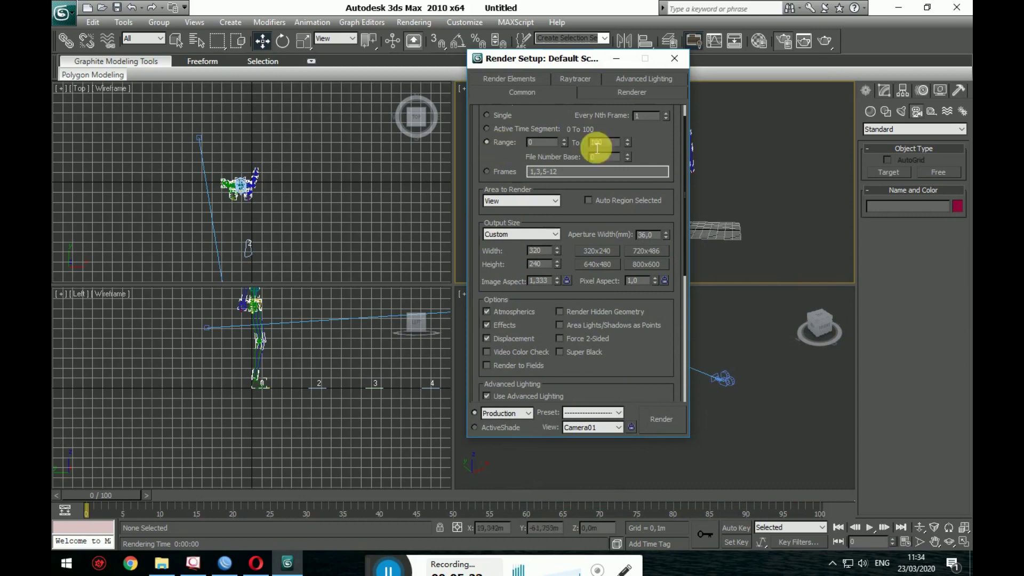
click(655, 414)
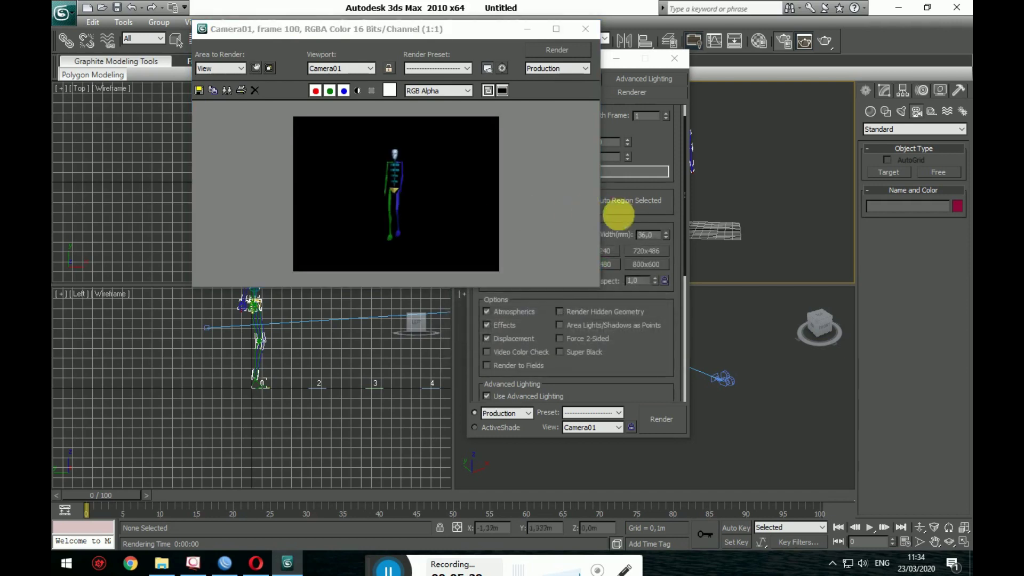
click(586, 29)
click(674, 58)
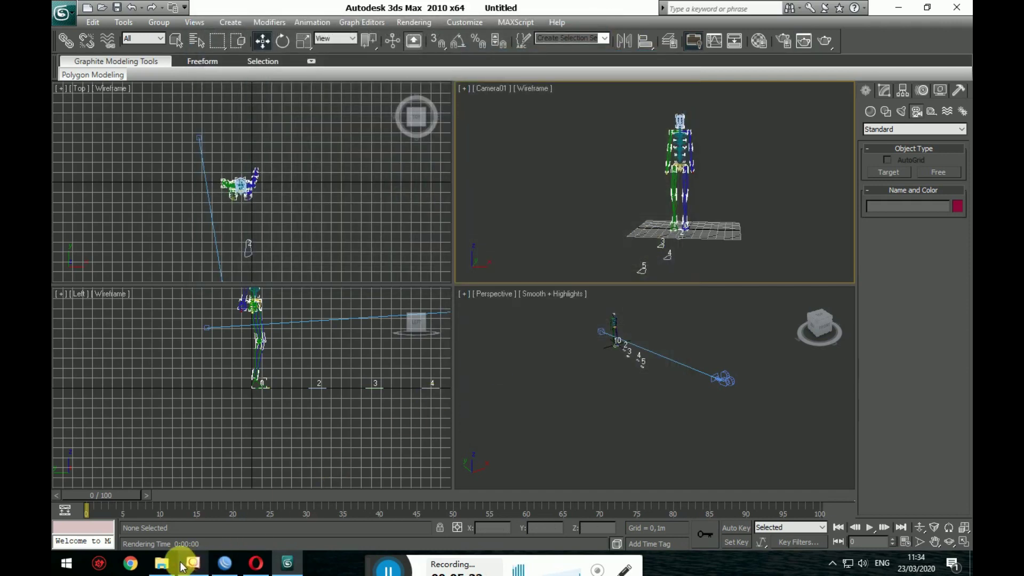
Step: Play the rendered video 'a' from Downloads, replay it, then close the player
click(163, 564)
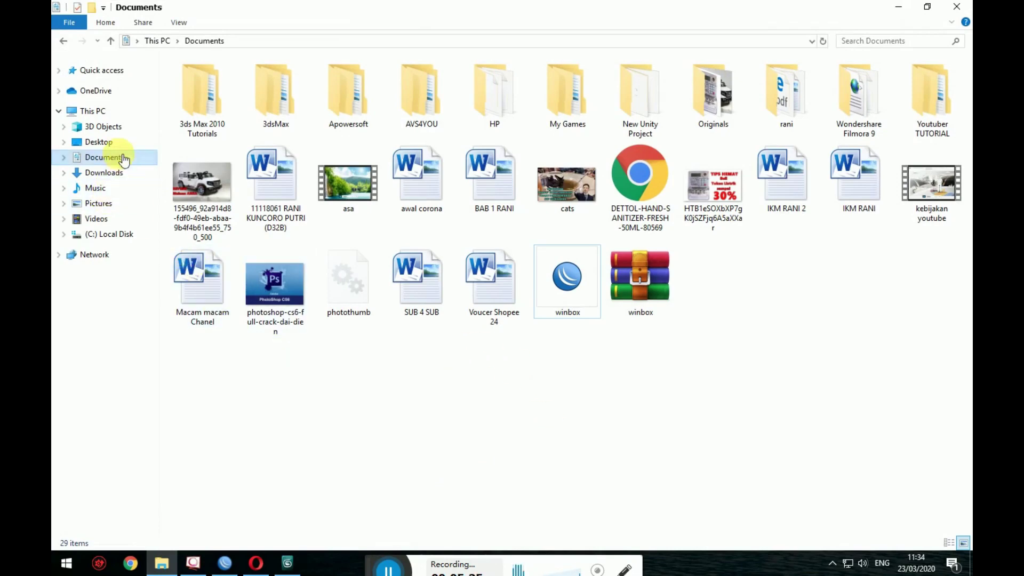
click(104, 172)
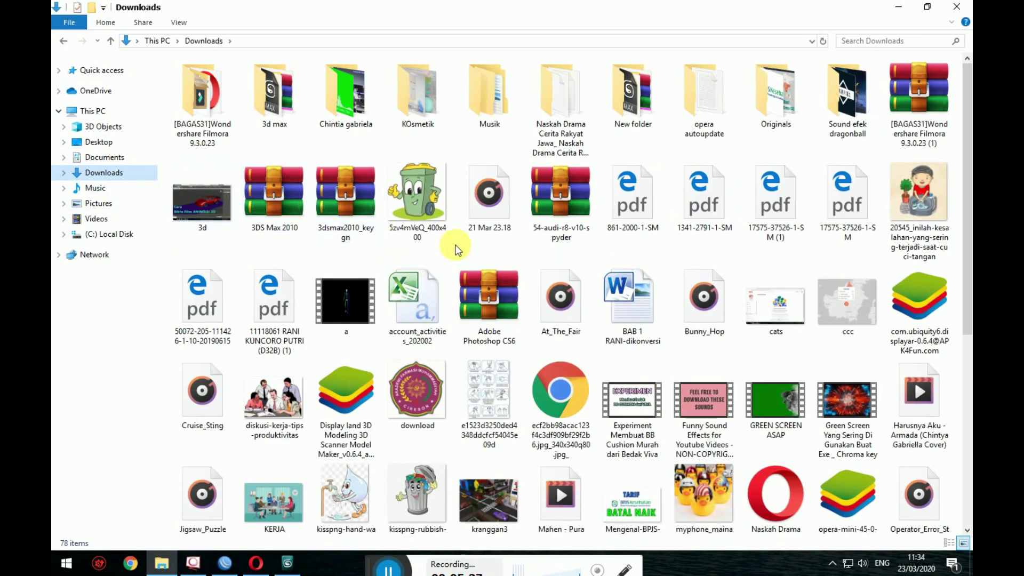
double_click(367, 290)
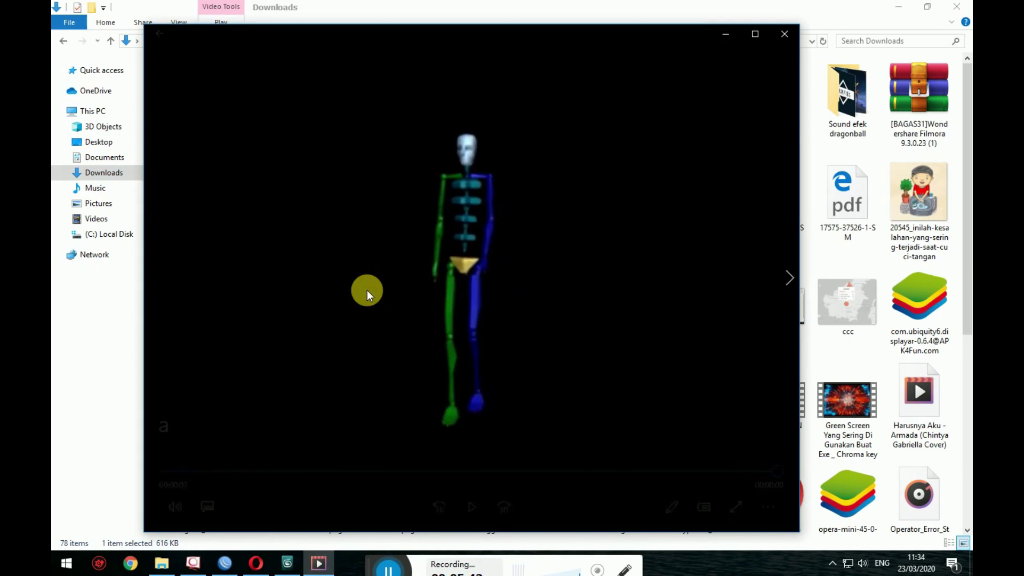
click(475, 509)
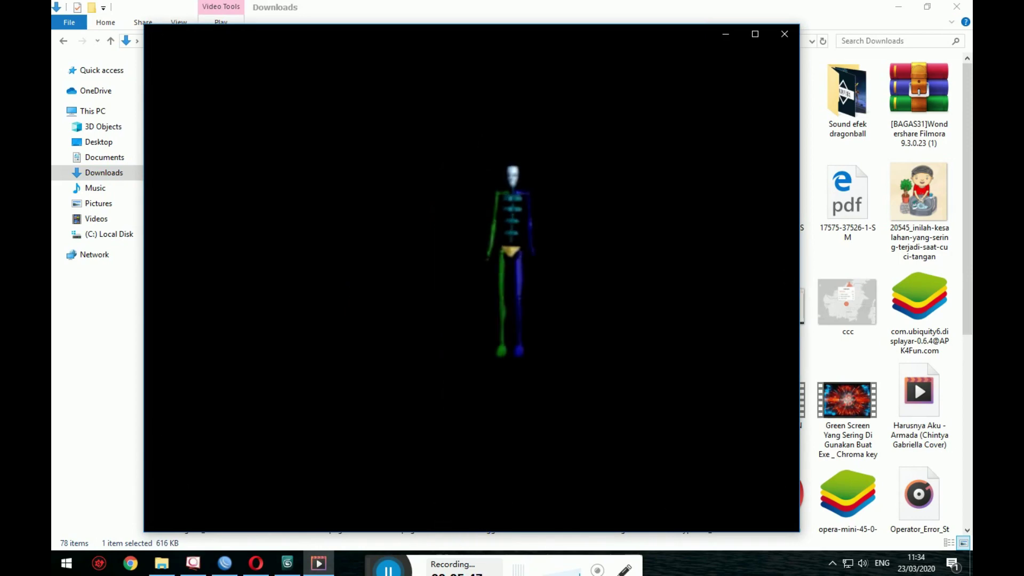
click(783, 34)
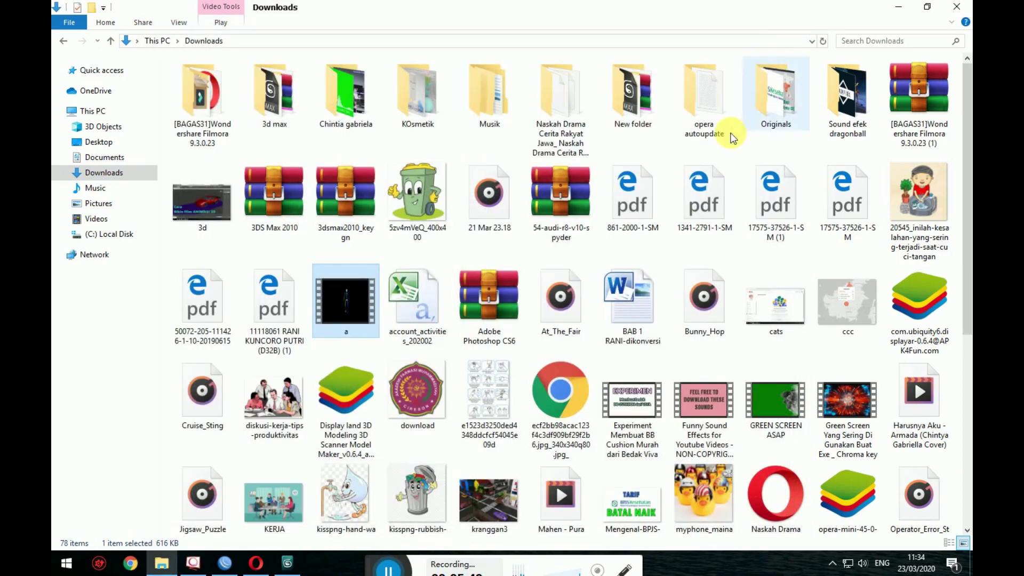
Step: Return to 3ds Max and maximize the Perspective view over the biped and footsteps
click(288, 564)
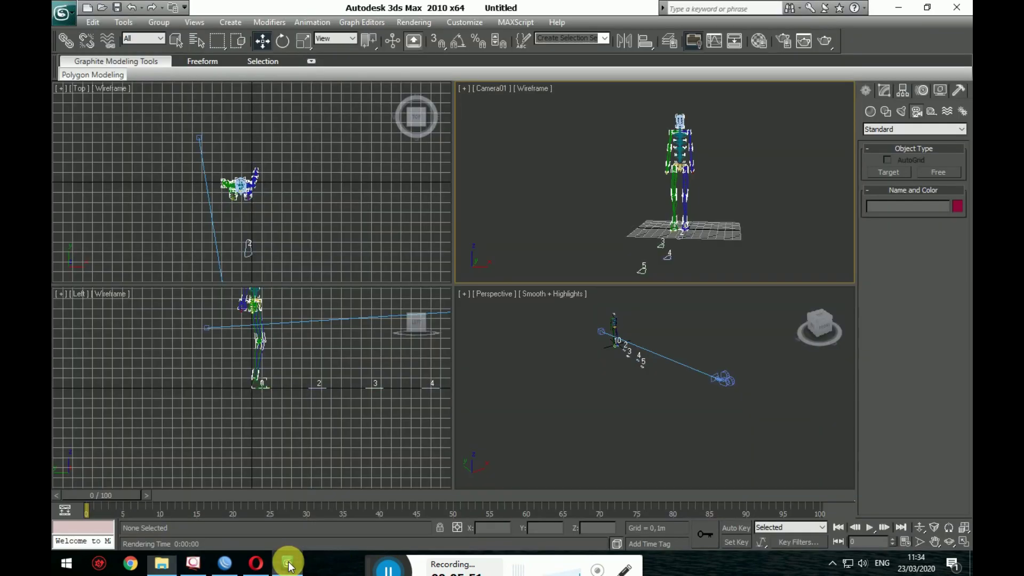
mouse_move(589, 406)
middle_down()
mouse_move(680, 389)
mouse_move(639, 387)
mouse_move(677, 467)
mouse_move(667, 418)
middle_up()
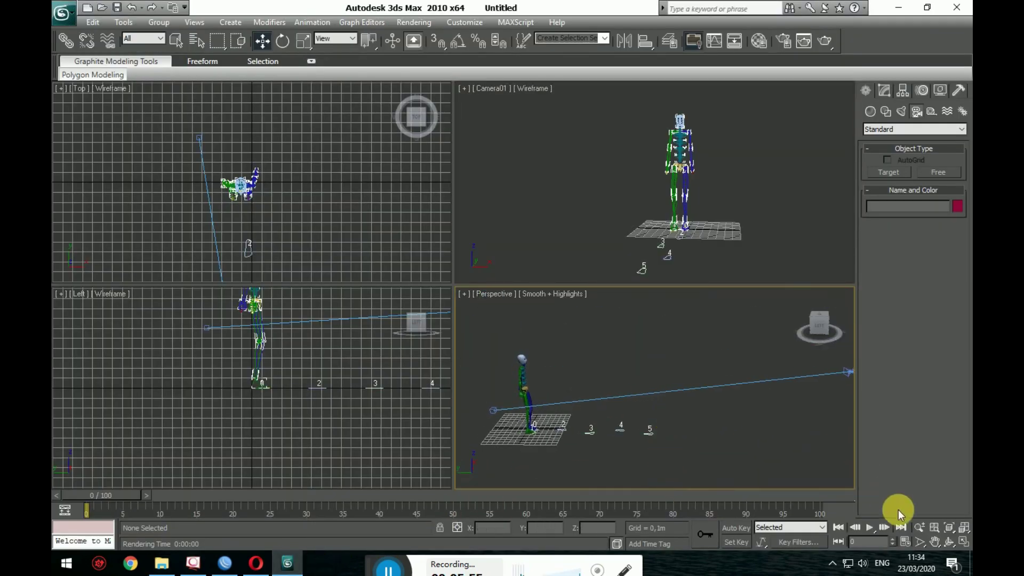
click(964, 527)
scroll(427, 341, down, 3)
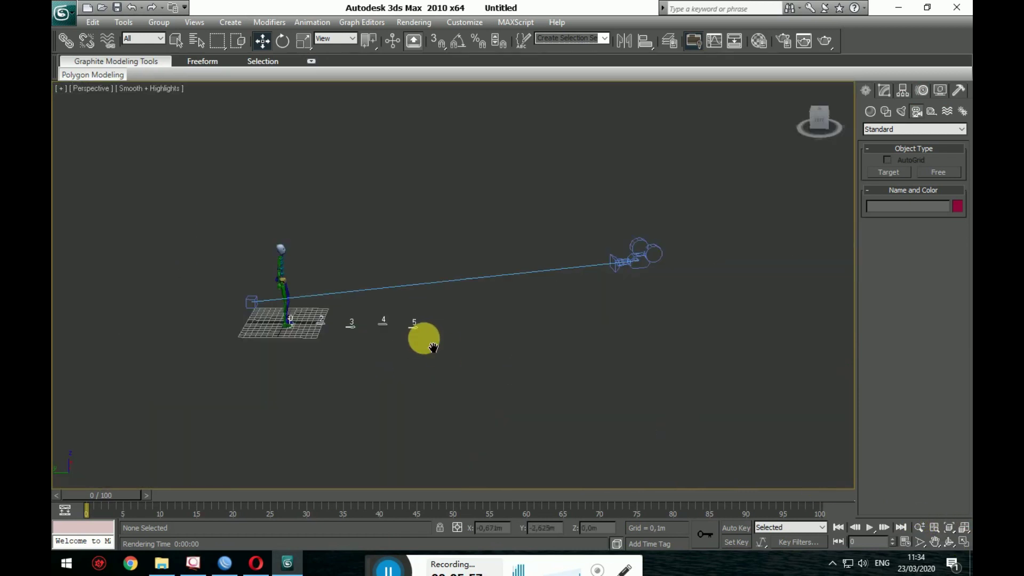
scroll(394, 355, up, 5)
Step: Select the biped and turn on Footstep Mode in the Motion panel
mouse_move(394, 354)
middle_down()
mouse_move(542, 277)
mouse_move(574, 279)
middle_up()
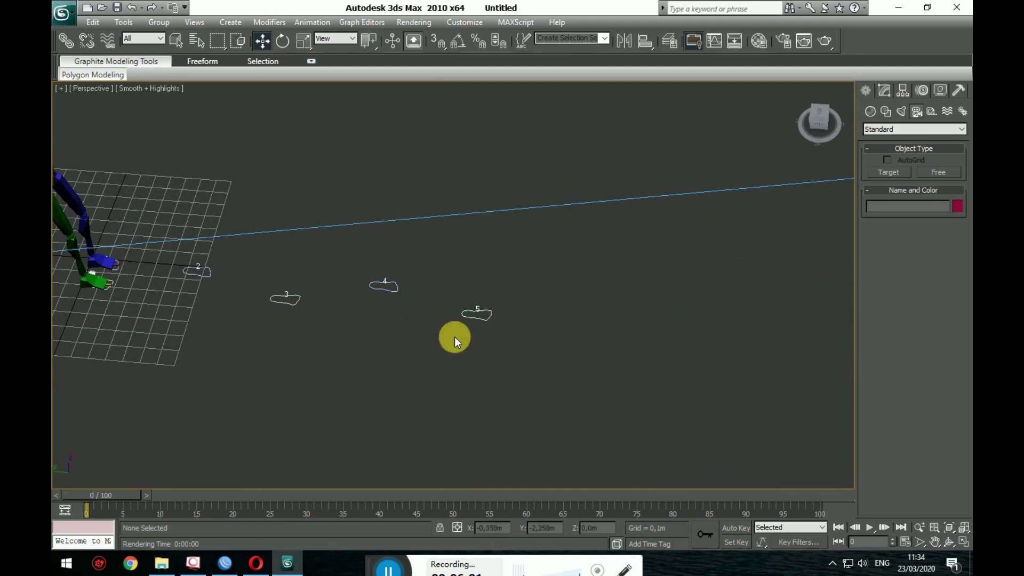
middle_drag(455, 337, 475, 288)
scroll(480, 294, down, 2)
click(231, 183)
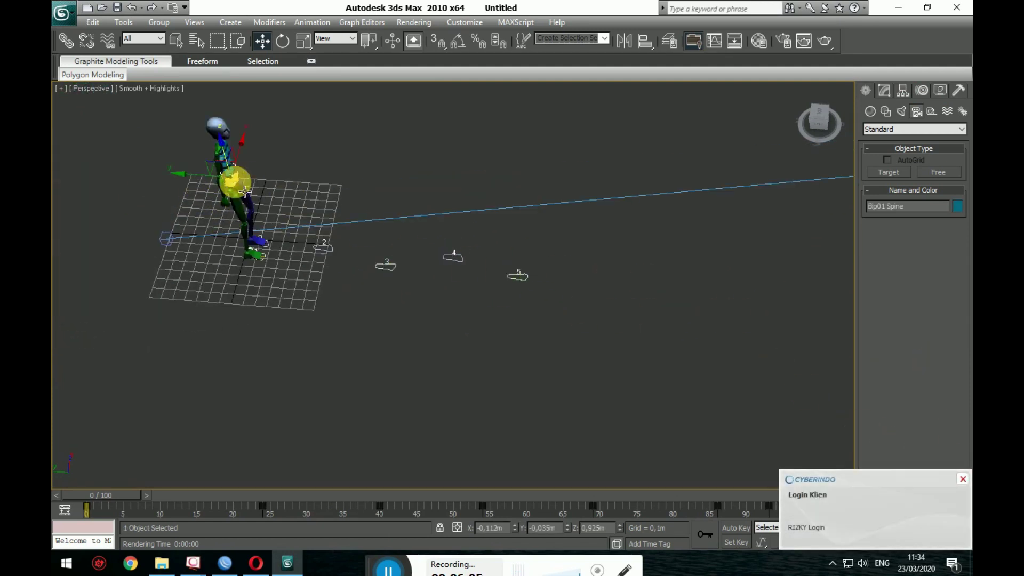
click(233, 180)
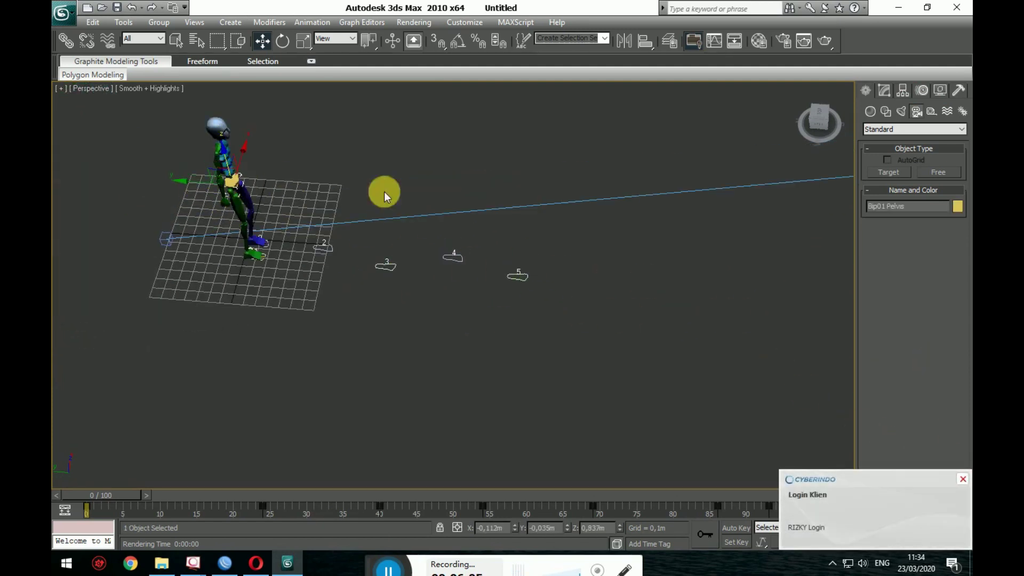
click(949, 112)
click(922, 90)
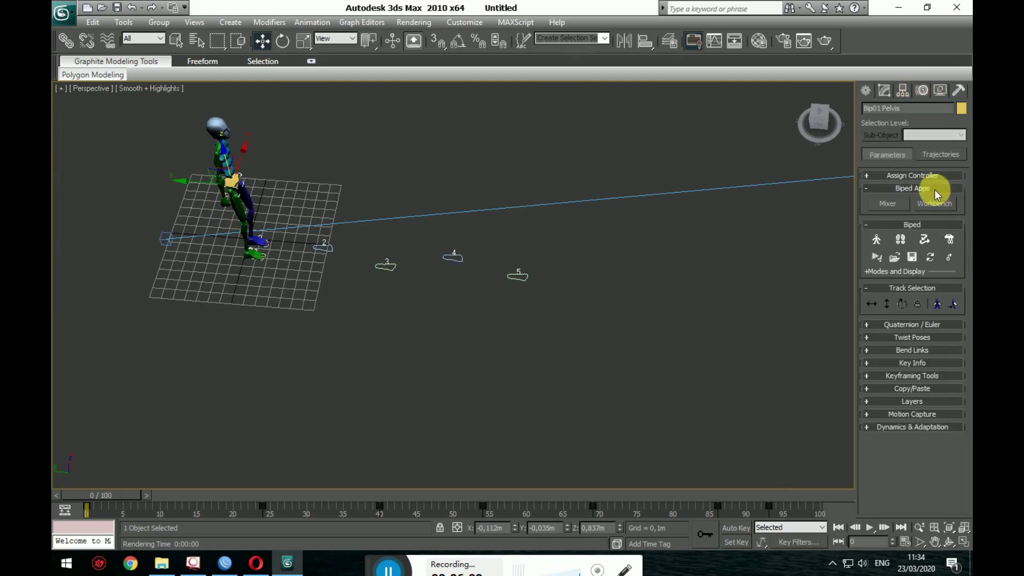
click(901, 239)
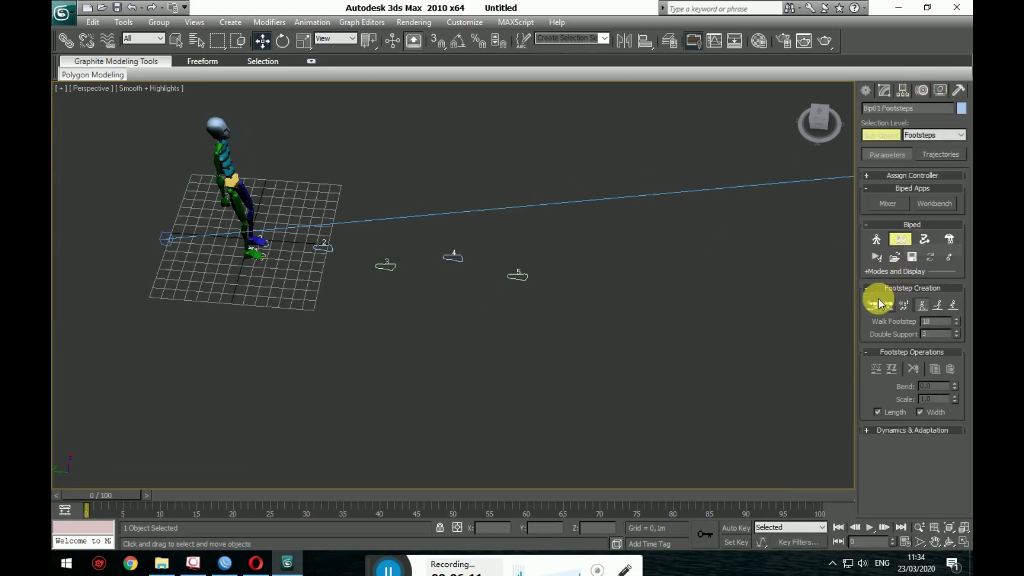
Step: Move footsteps 5 and 4 farther along the walking path
click(518, 278)
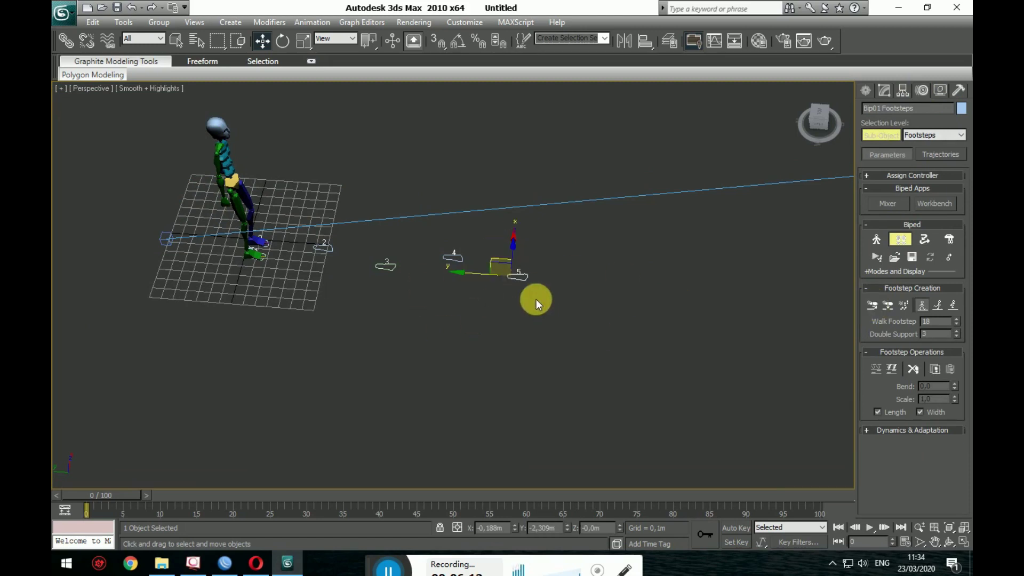
middle_drag(543, 292, 544, 277)
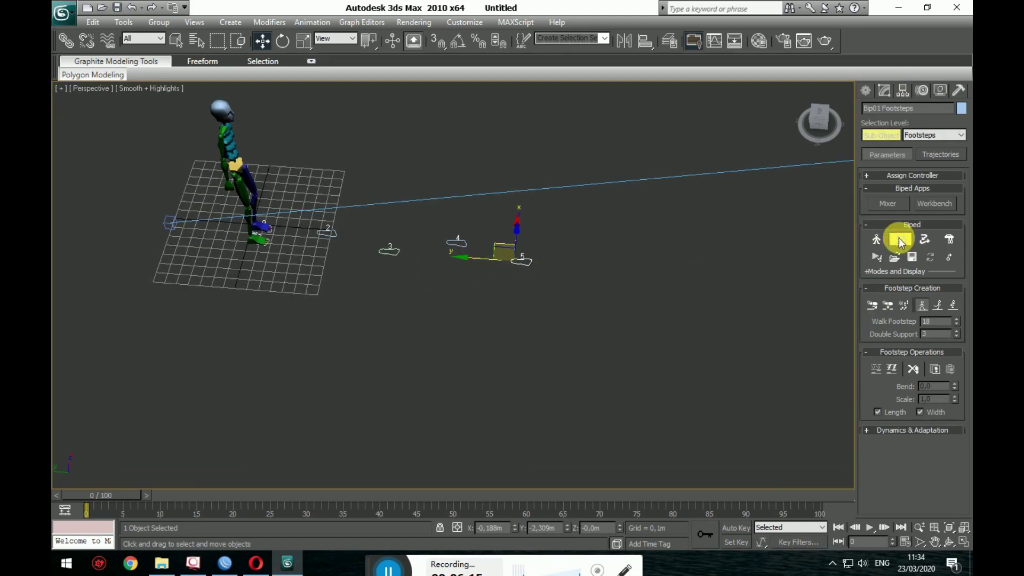
click(899, 239)
click(901, 241)
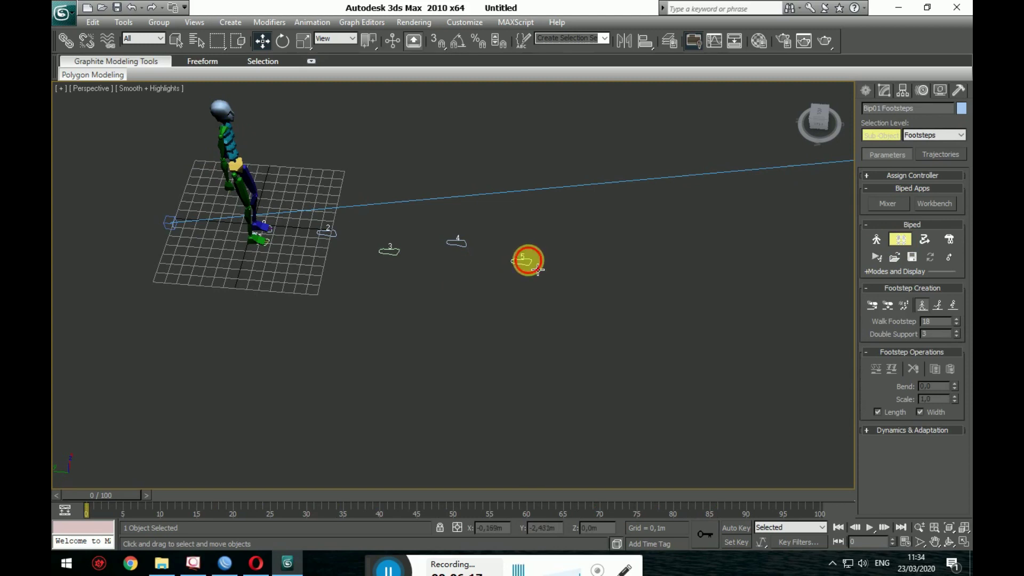
drag(538, 271, 470, 255)
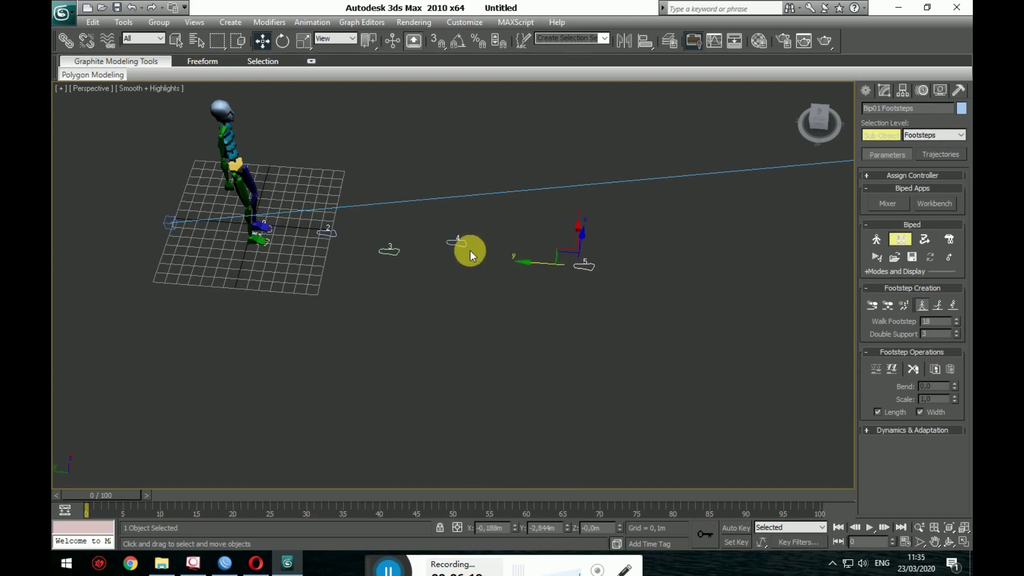
drag(405, 238, 464, 240)
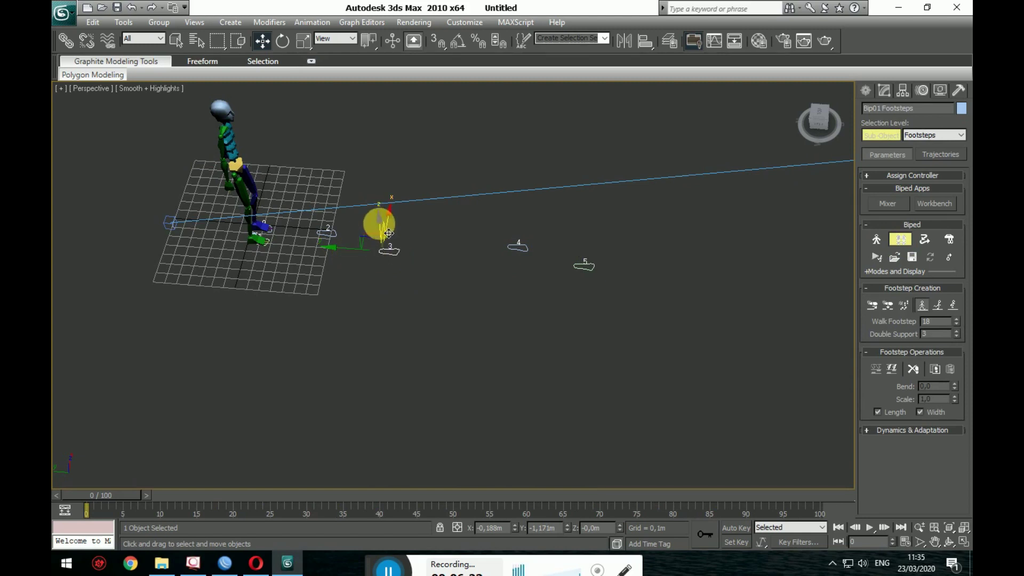
Step: Reposition footsteps 3 and 4 up and to the left
drag(389, 233, 392, 217)
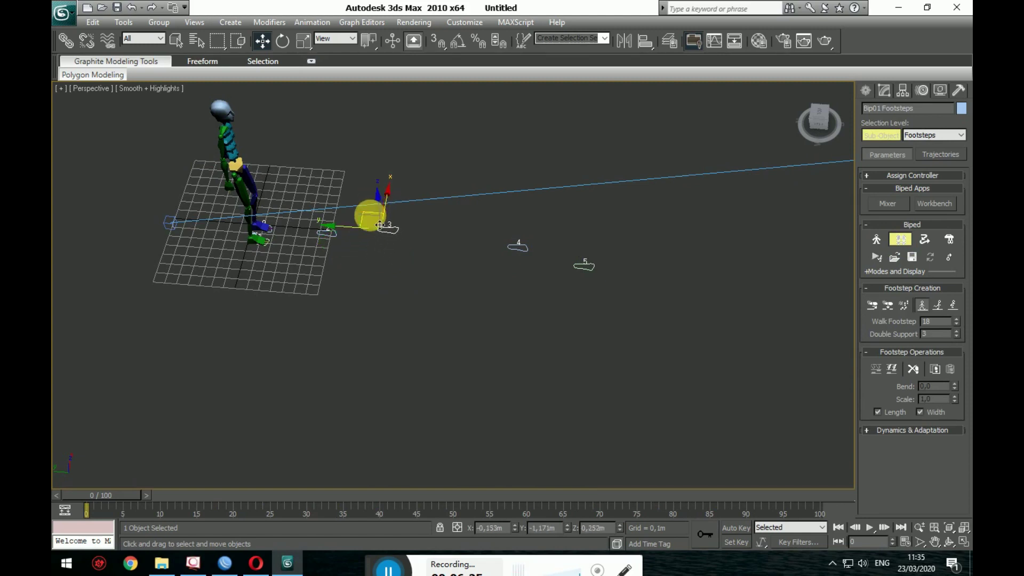
mouse_move(383, 295)
alt+middle_down()
mouse_move(290, 247)
mouse_move(332, 311)
mouse_move(480, 343)
mouse_move(614, 307)
alt+middle_up()
drag(623, 304, 588, 297)
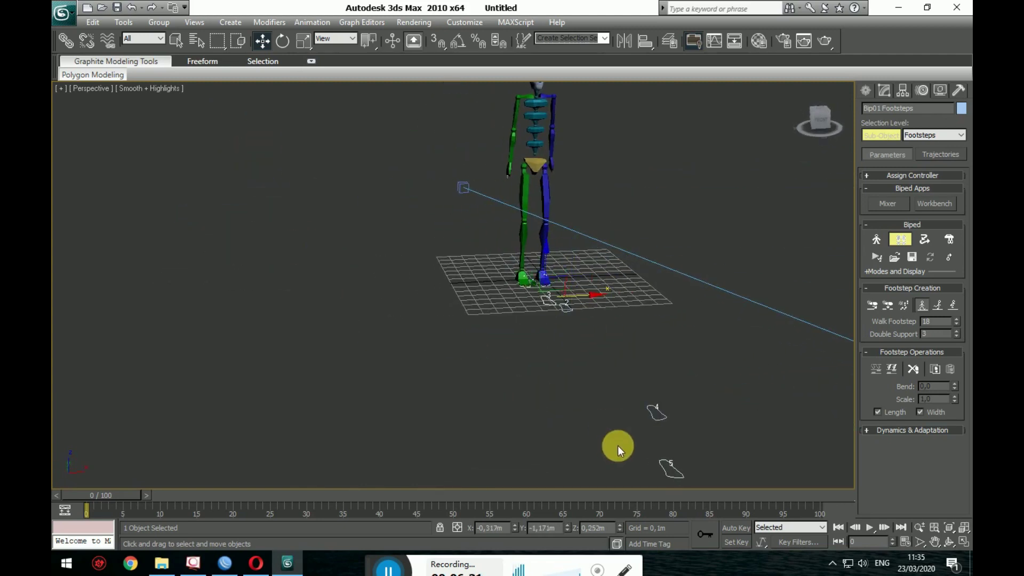
click(657, 419)
mouse_move(387, 410)
alt+middle_down()
mouse_move(484, 450)
mouse_move(529, 232)
alt+middle_up()
mouse_move(521, 202)
mouse_down()
mouse_move(506, 176)
mouse_move(443, 177)
mouse_up()
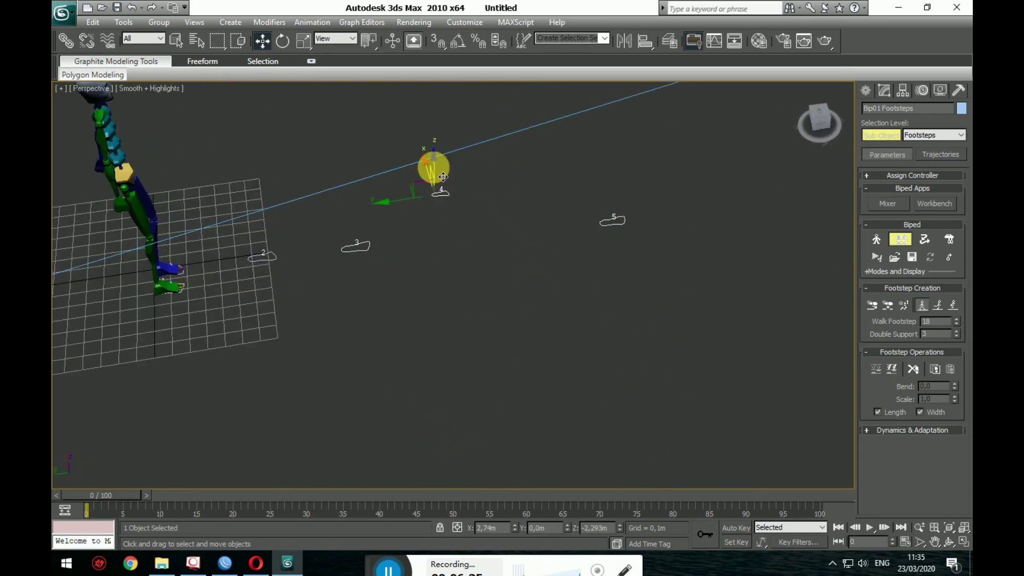
mouse_move(441, 172)
alt+middle_down()
mouse_move(363, 231)
mouse_move(395, 238)
mouse_move(383, 272)
alt+middle_up()
Step: Cancel the save prompt and return to the four-viewport layout
key(ctrl+s)
click(400, 432)
key(ctrl+z)
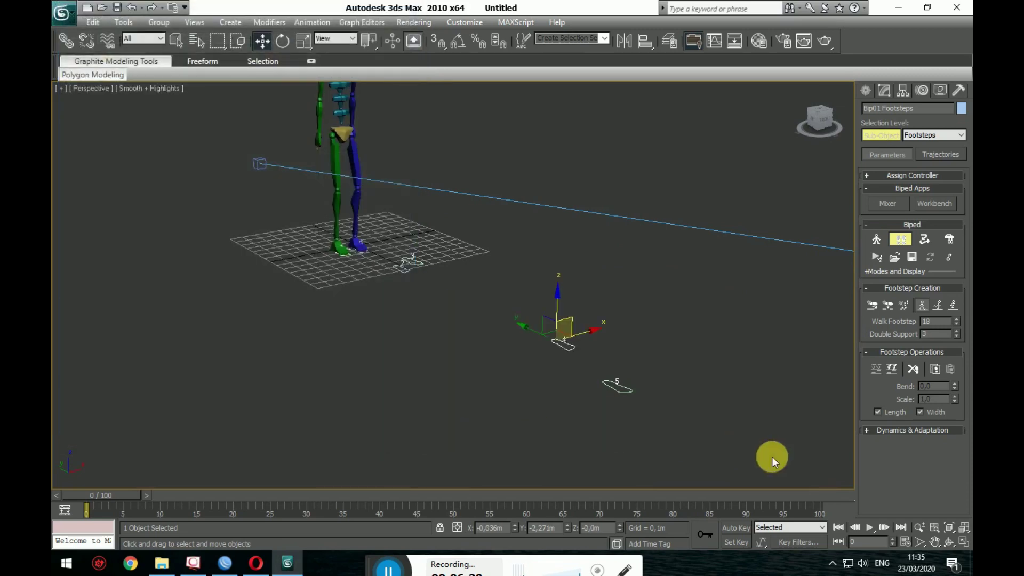
click(965, 542)
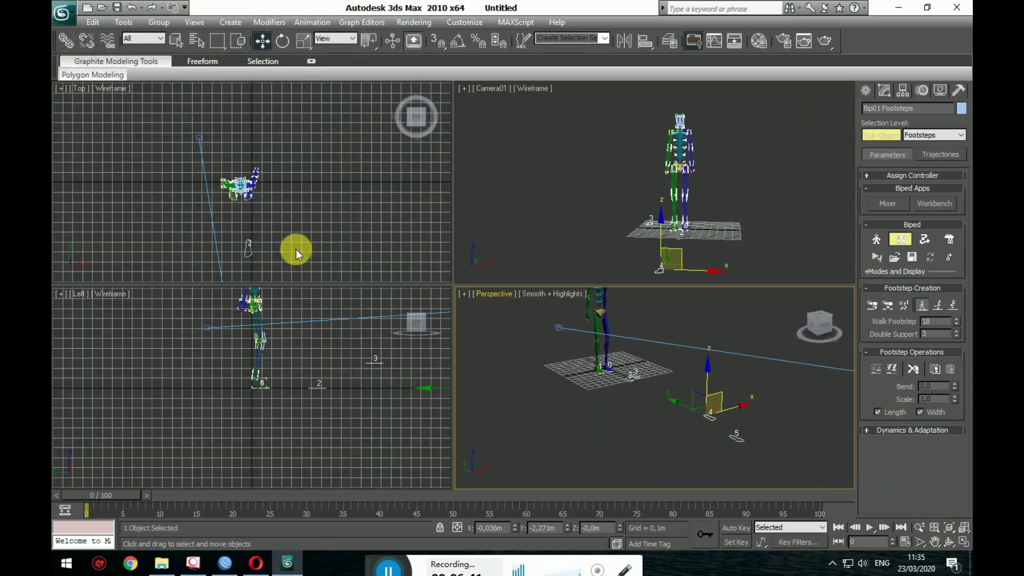
Step: Raise footstep 4 in the Left view and move footstep 5 forward
middle_drag(320, 366, 194, 382)
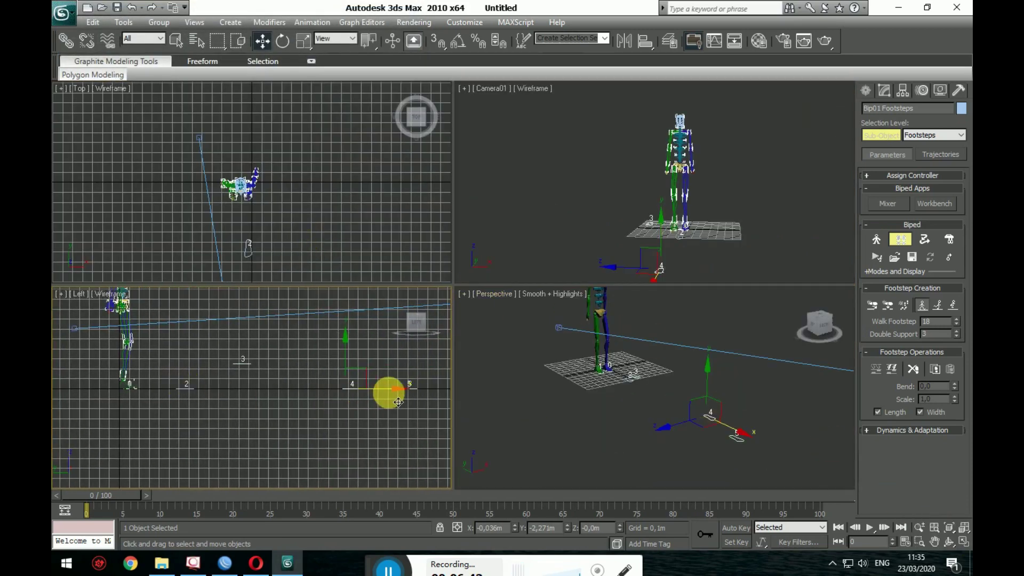
drag(399, 402, 296, 315)
mouse_move(292, 228)
middle_down()
mouse_move(349, 131)
mouse_move(308, 84)
mouse_move(347, 228)
mouse_move(312, 255)
middle_up()
click(303, 249)
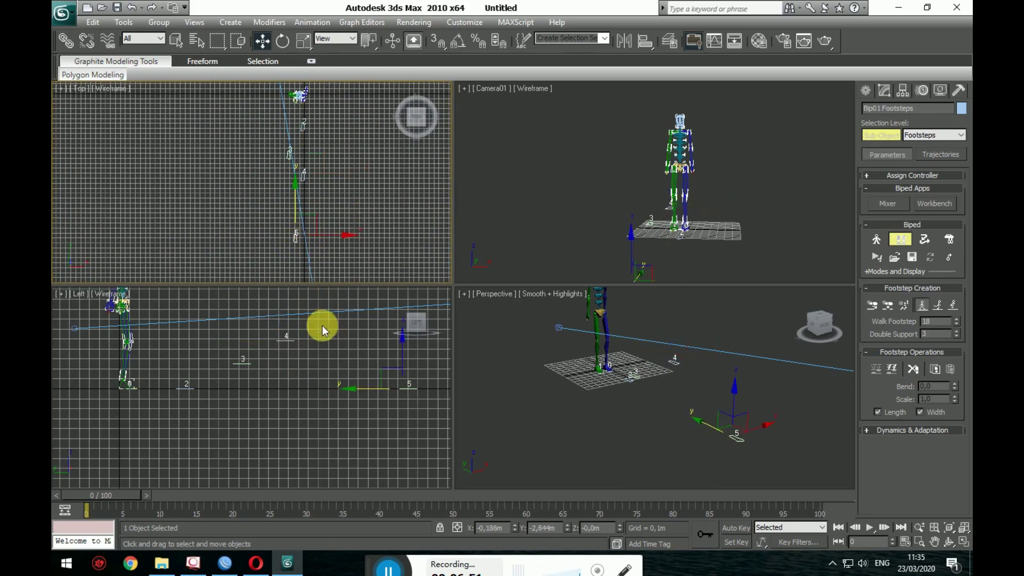
mouse_move(364, 394)
mouse_down()
mouse_move(430, 389)
mouse_move(347, 397)
mouse_up()
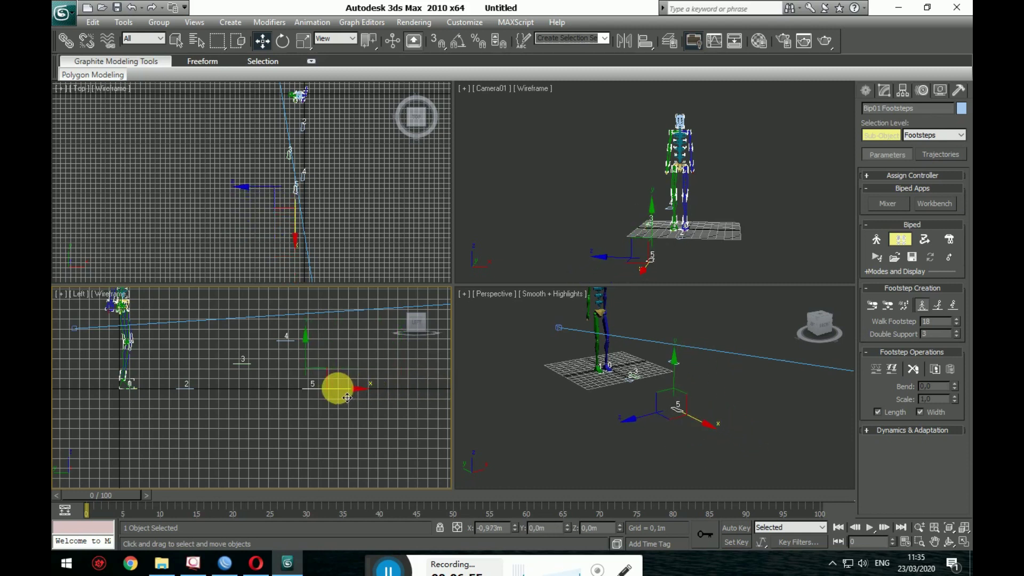
Step: Raise footstep 5 level with footstep 4 and shift it sideways in the Top view
mouse_move(309, 344)
mouse_down()
mouse_move(316, 293)
mouse_move(328, 296)
mouse_up()
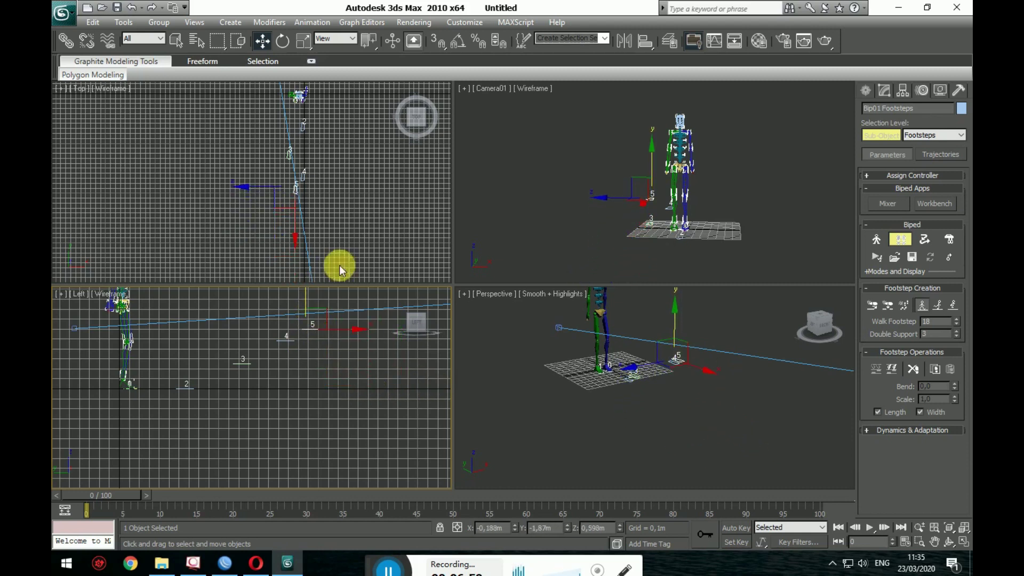
middle_drag(339, 268, 346, 219)
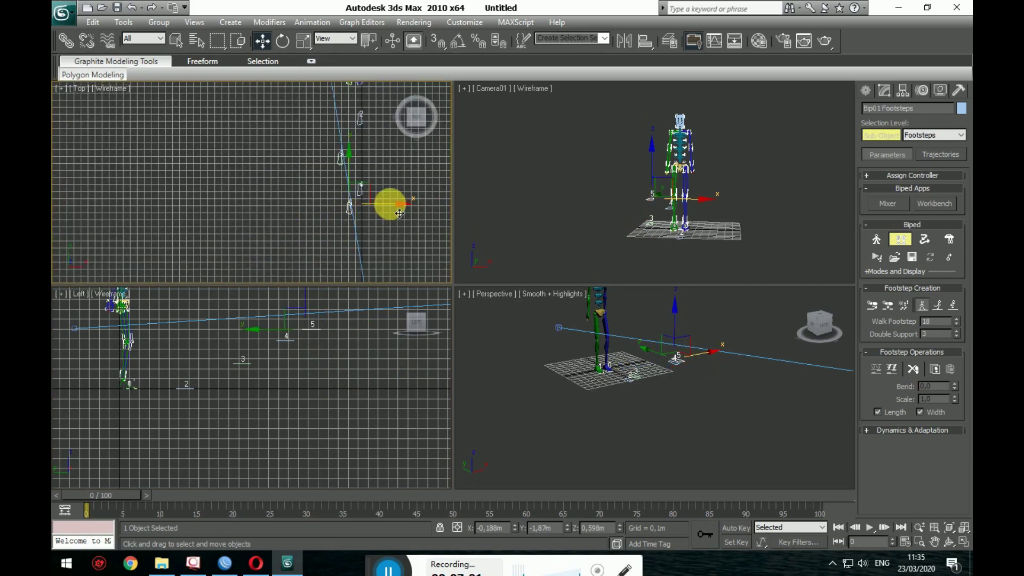
drag(399, 214, 329, 178)
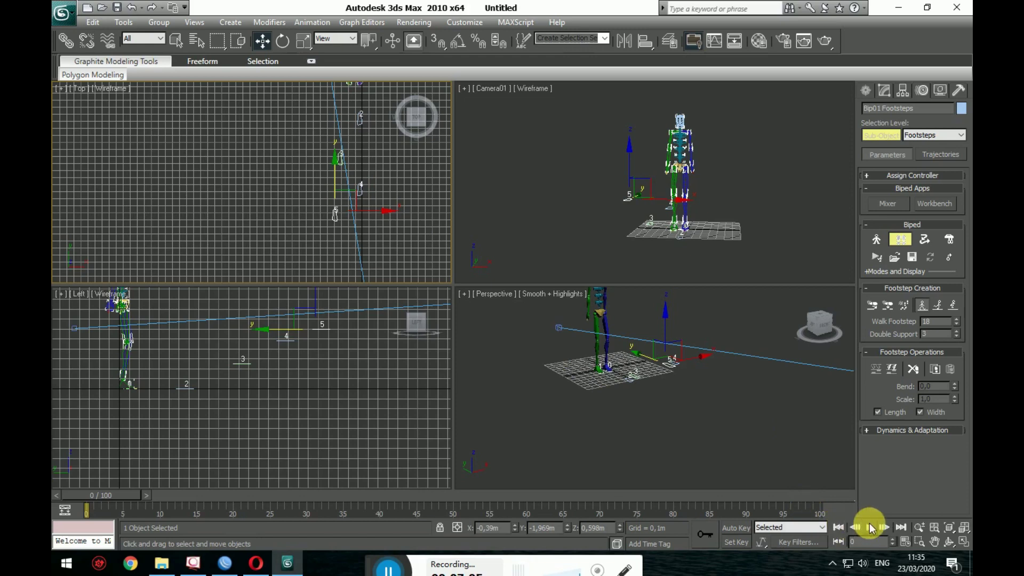
alt+middle_drag(780, 466, 521, 354)
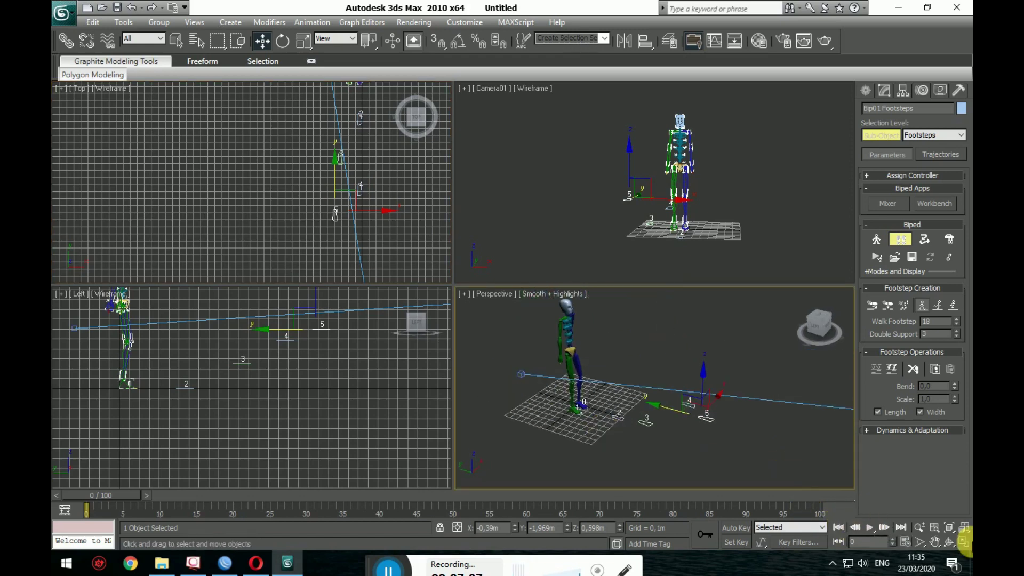
Step: Maximize the Perspective view and play the footstep animation, stopping at frame 79
click(965, 542)
scroll(800, 414, up, 3)
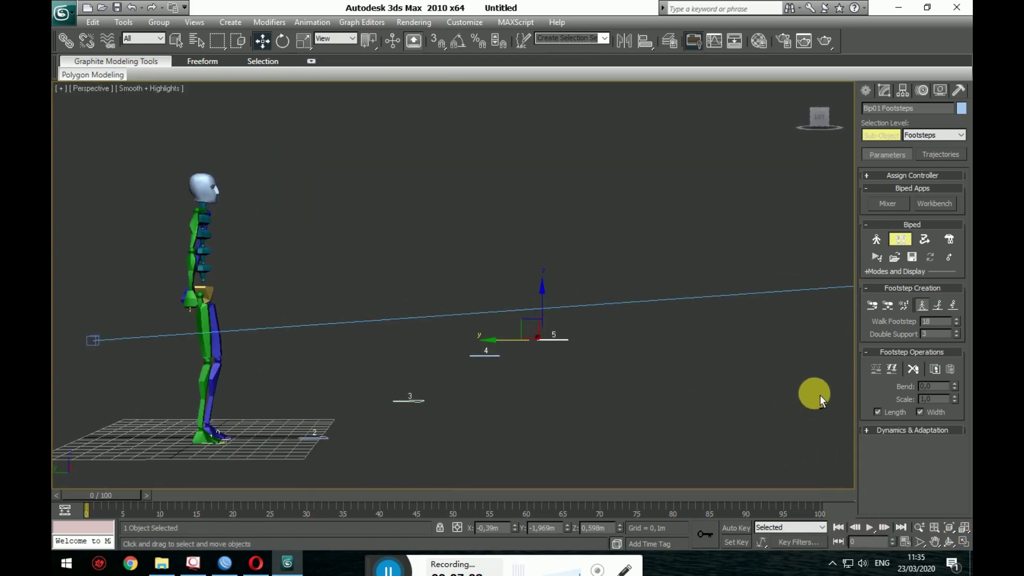
click(871, 528)
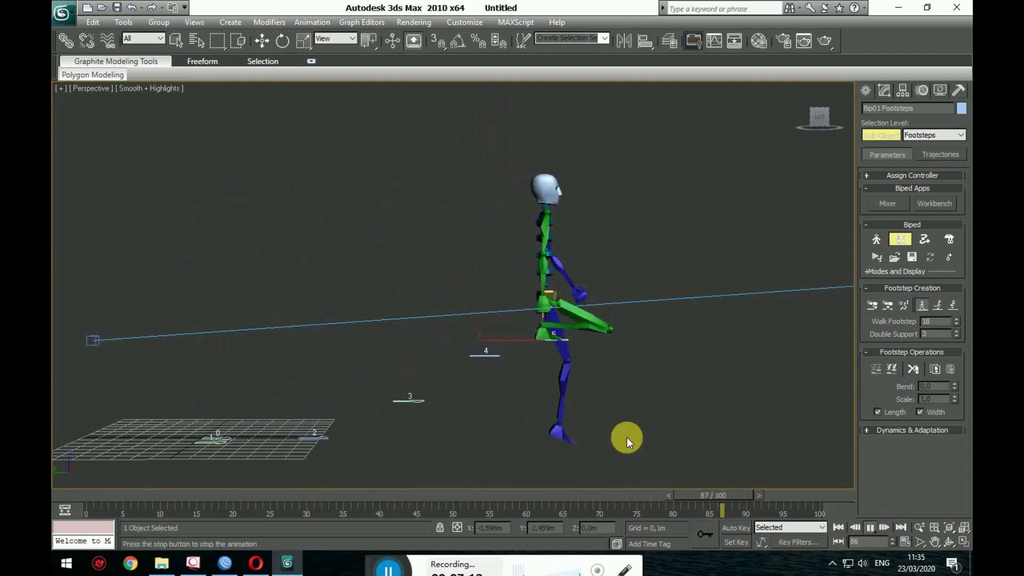
click(870, 528)
mouse_move(549, 418)
alt+middle_down()
mouse_move(489, 438)
mouse_move(320, 426)
mouse_move(555, 418)
mouse_move(579, 468)
alt+middle_up()
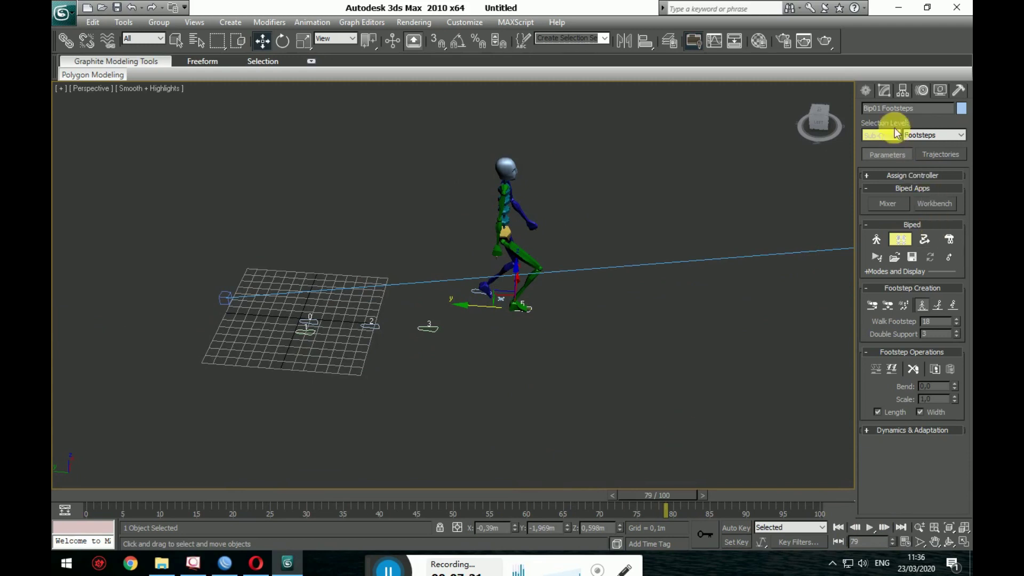
Step: Draw Box01, a flat 6.157 m by 2.238 m floor box, beneath Bip01's footsteps
click(866, 90)
click(872, 113)
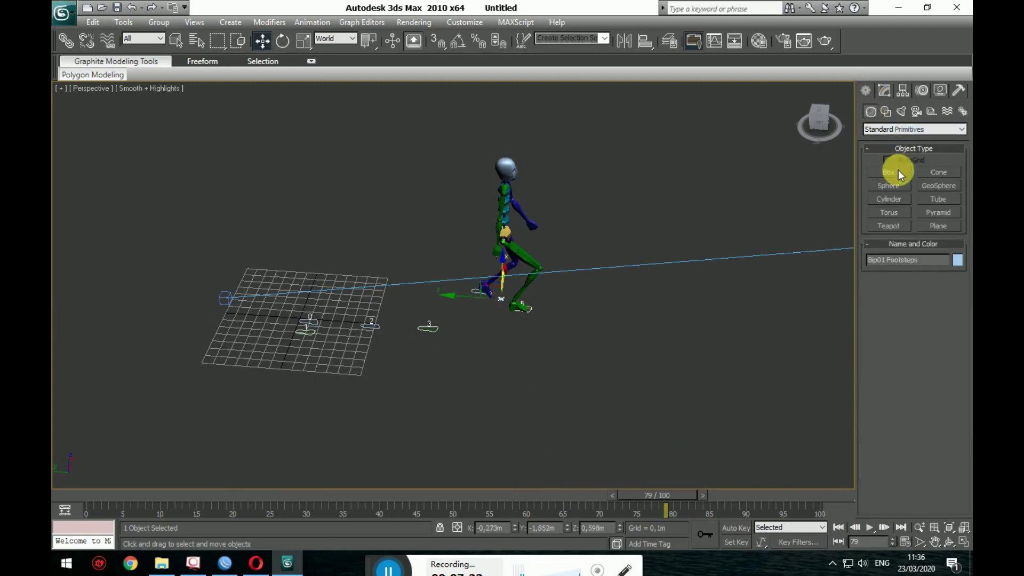
click(896, 170)
mouse_move(234, 323)
mouse_down()
mouse_move(884, 475)
mouse_move(813, 491)
mouse_up()
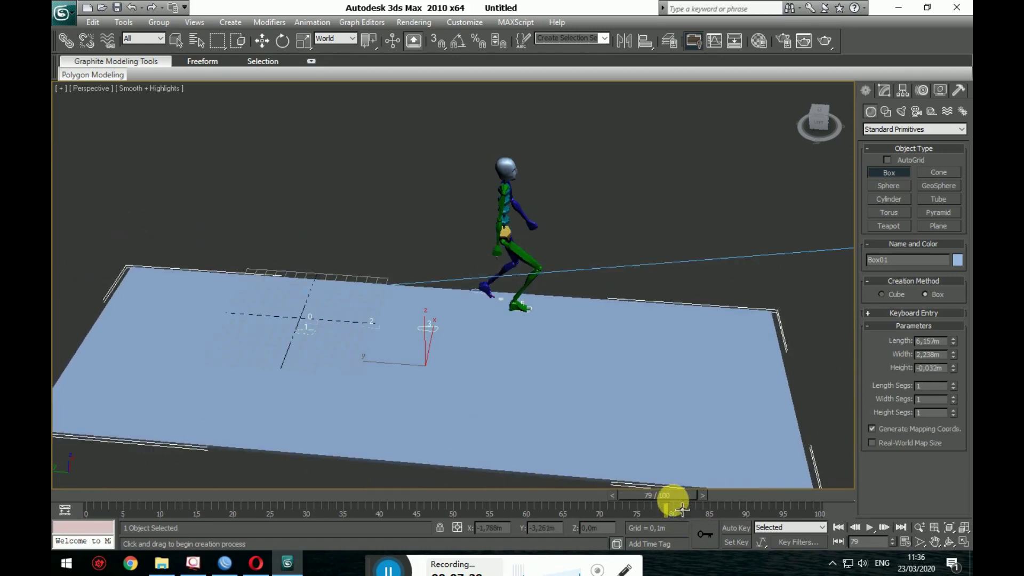
click(674, 500)
mouse_move(690, 393)
alt+middle_down()
mouse_move(712, 394)
mouse_move(617, 393)
mouse_move(665, 416)
alt+middle_up()
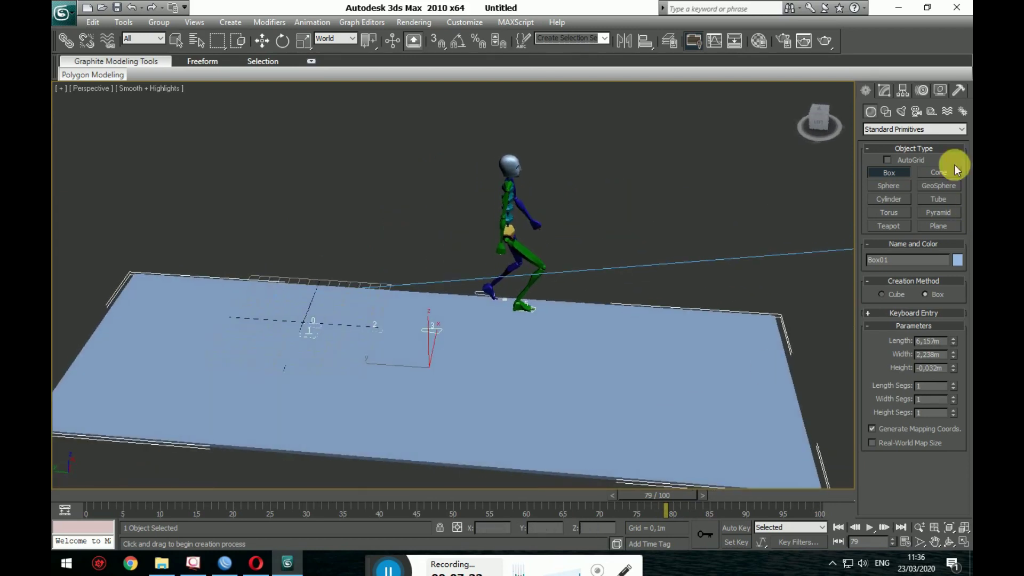
click(958, 115)
Step: In Footstep Mode, append ten Run footsteps to Bip01, extending the animation to 243 frames
click(520, 259)
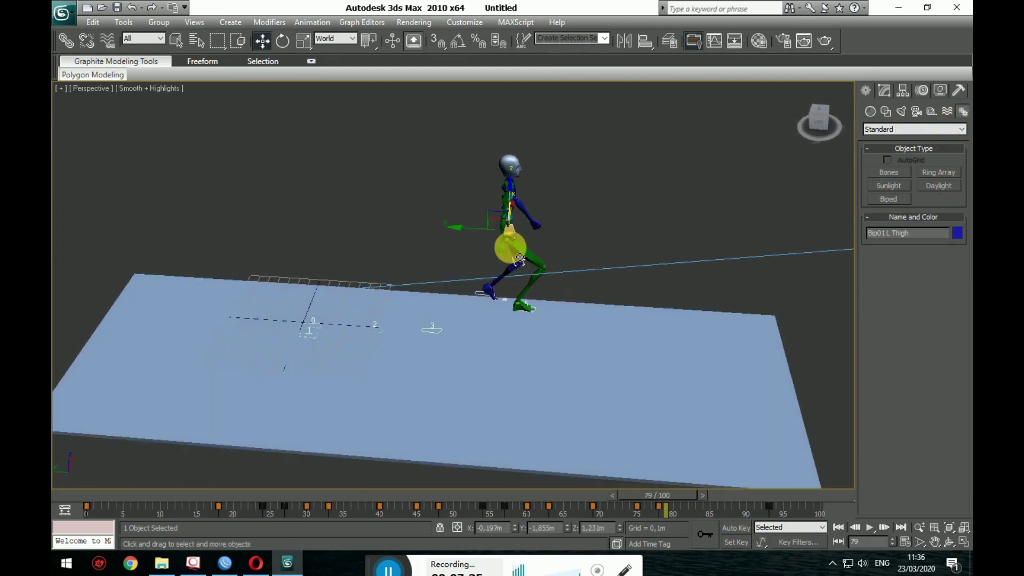
drag(654, 495, 87, 485)
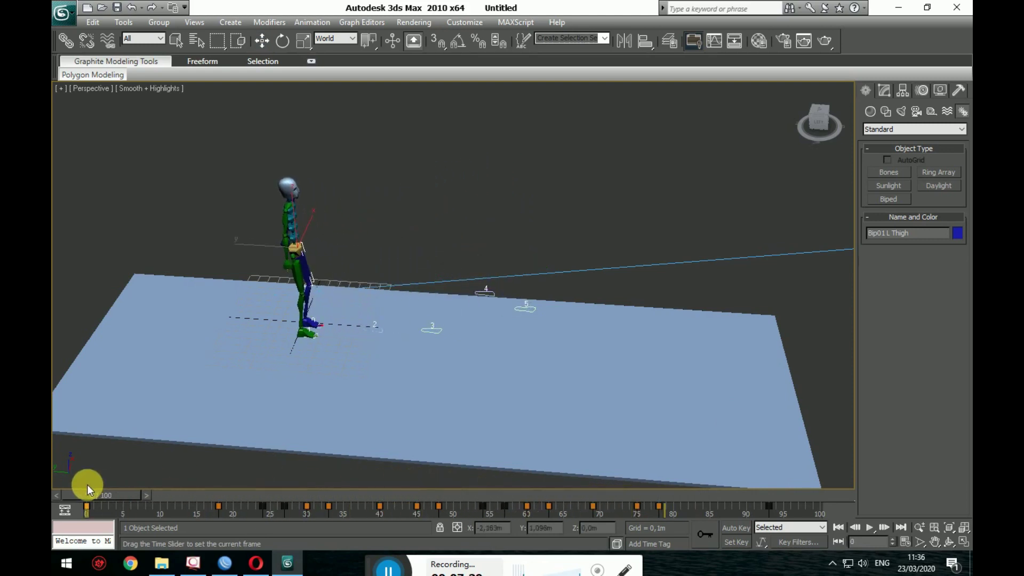
click(940, 91)
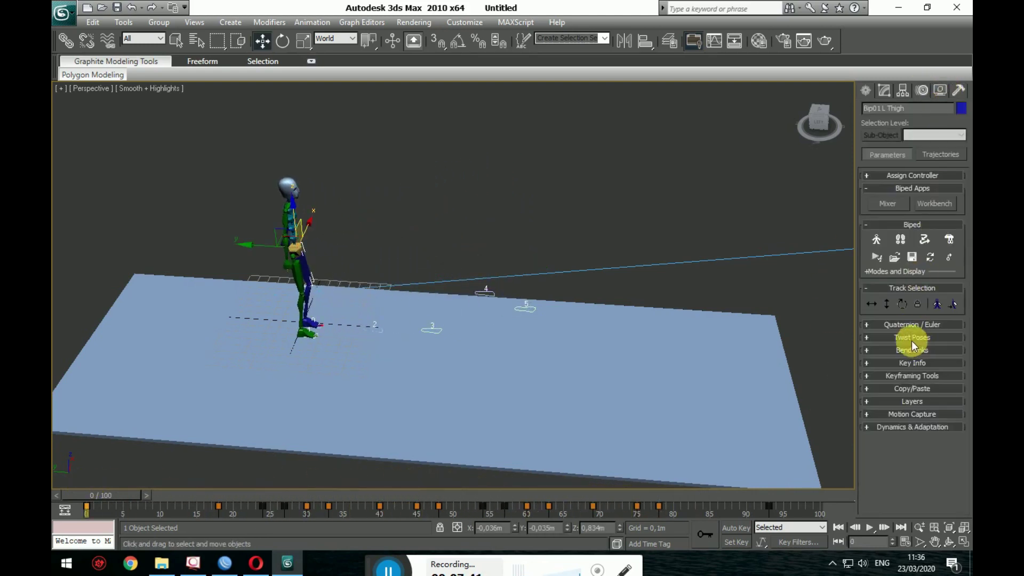
click(902, 243)
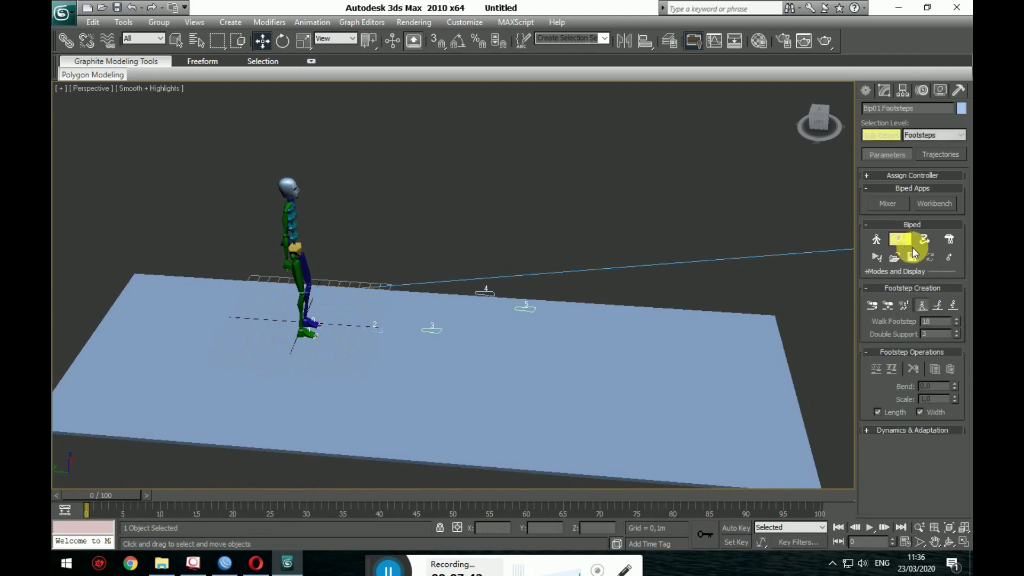
click(938, 307)
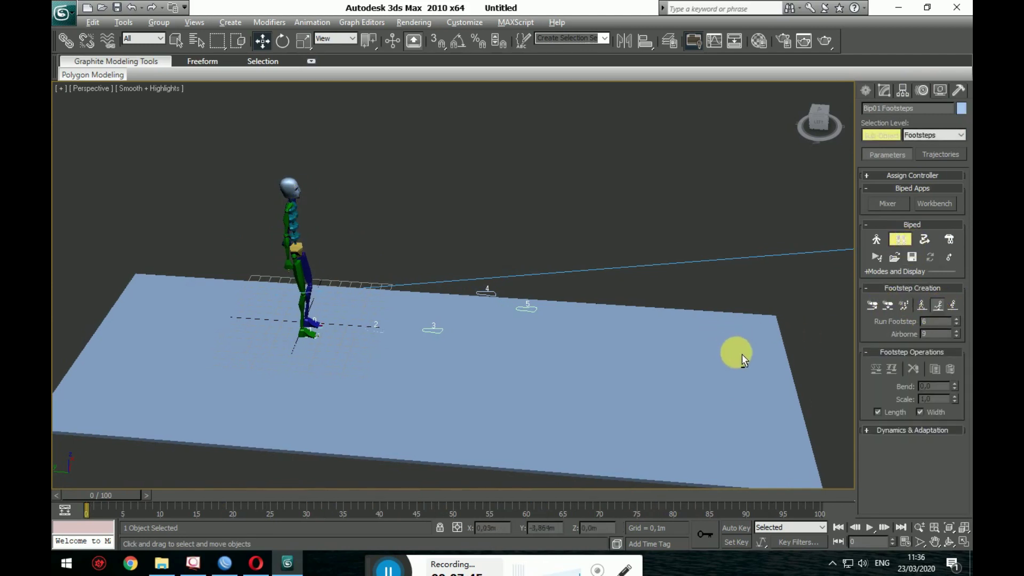
mouse_move(610, 304)
alt+middle_down()
mouse_move(613, 339)
mouse_move(565, 274)
mouse_move(590, 297)
mouse_move(637, 295)
alt+middle_up()
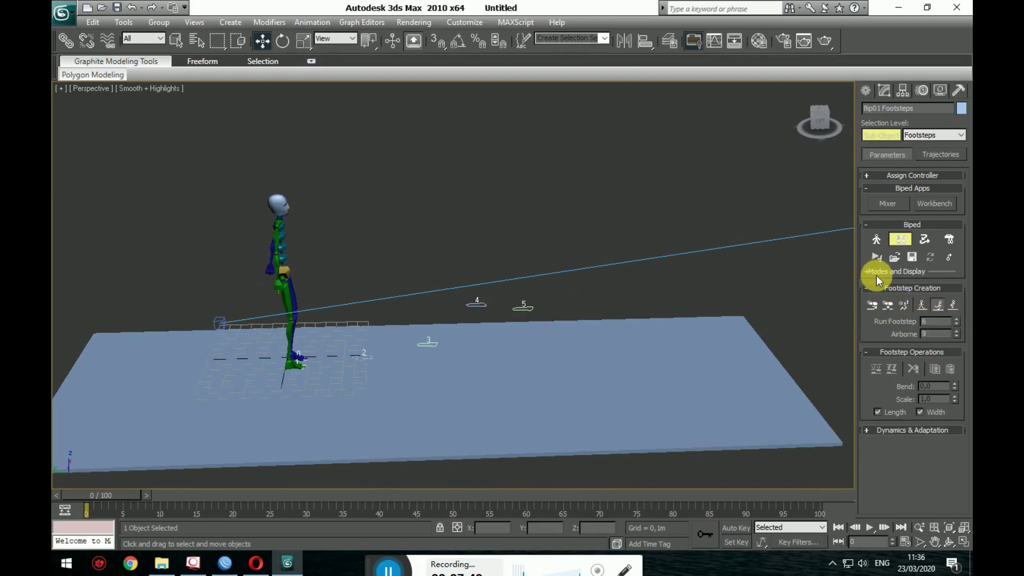
click(904, 305)
text(10)
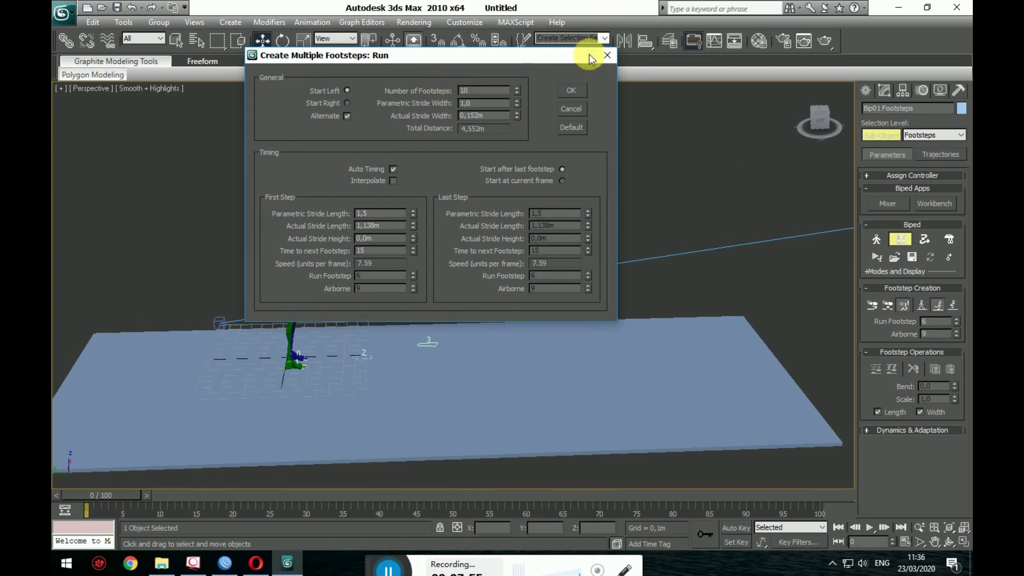
click(580, 88)
mouse_move(693, 172)
alt+middle_down()
mouse_move(693, 346)
mouse_move(705, 342)
mouse_move(695, 294)
mouse_move(512, 266)
mouse_move(574, 285)
mouse_move(599, 265)
mouse_move(592, 284)
mouse_move(754, 338)
mouse_move(824, 308)
mouse_move(757, 297)
alt+middle_up()
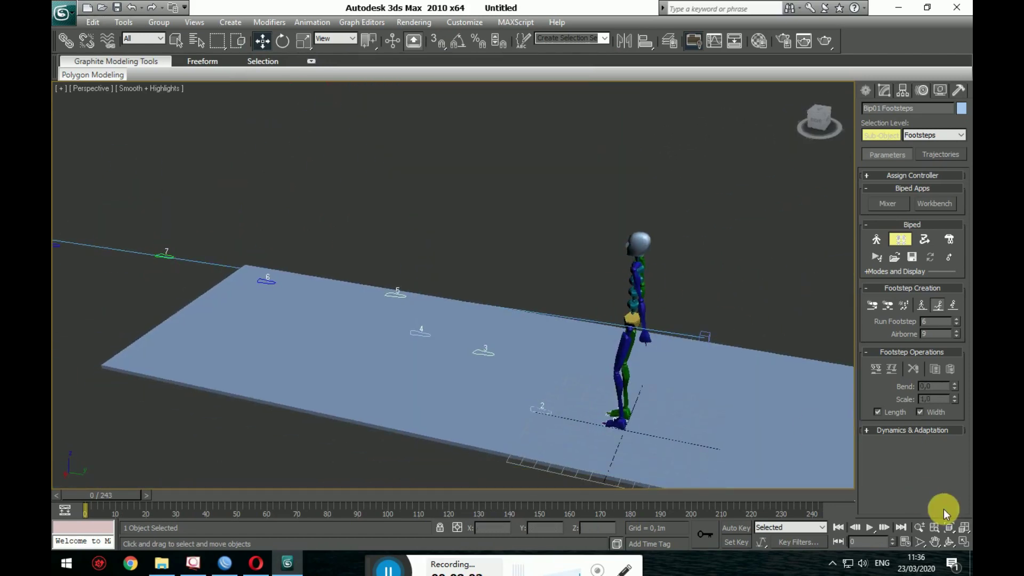
click(952, 529)
mouse_move(731, 373)
alt+middle_down()
mouse_move(579, 336)
mouse_move(523, 343)
mouse_move(521, 365)
mouse_move(533, 366)
mouse_move(500, 361)
alt+middle_up()
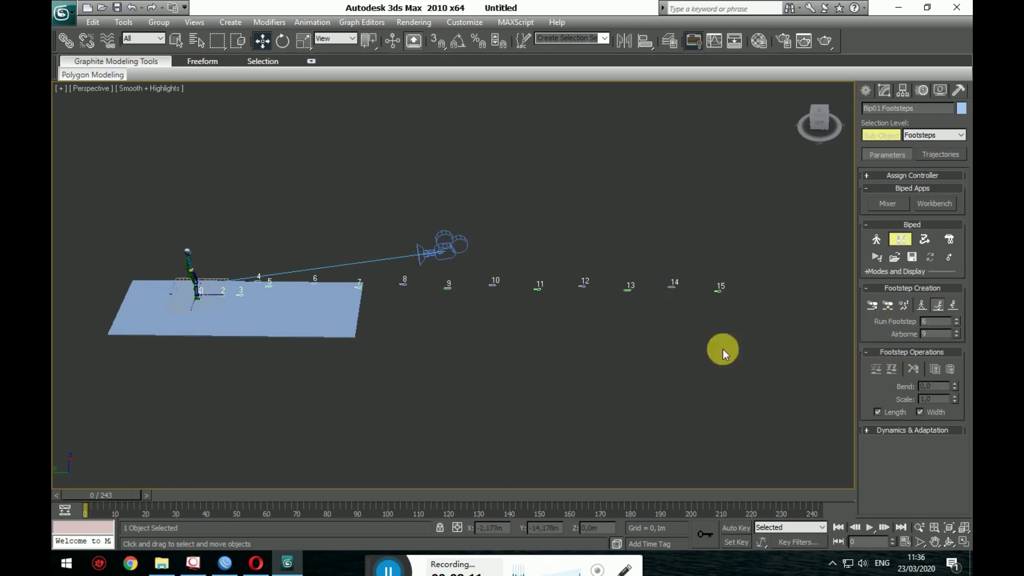
alt+middle_drag(722, 349, 670, 350)
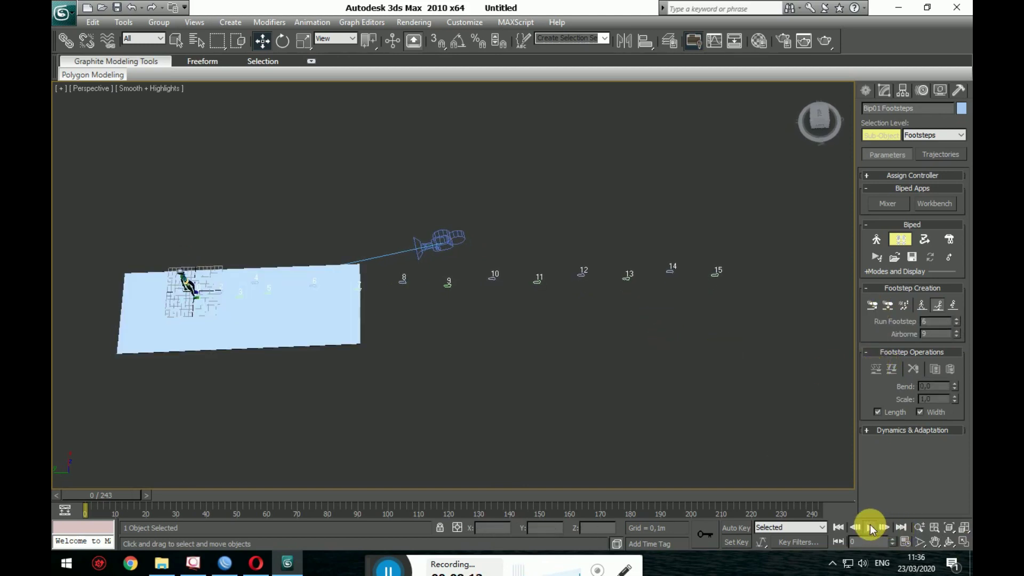
alt+middle_drag(703, 449, 713, 394)
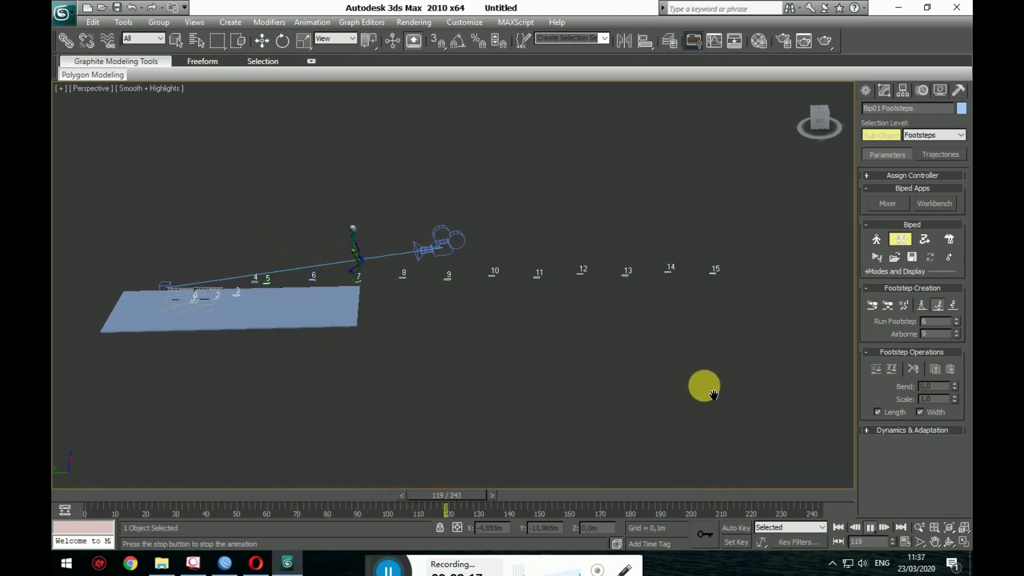
mouse_move(505, 304)
alt+middle_down()
mouse_move(517, 320)
mouse_move(606, 343)
mouse_move(480, 341)
mouse_move(493, 349)
mouse_move(489, 368)
mouse_move(445, 359)
alt+middle_up()
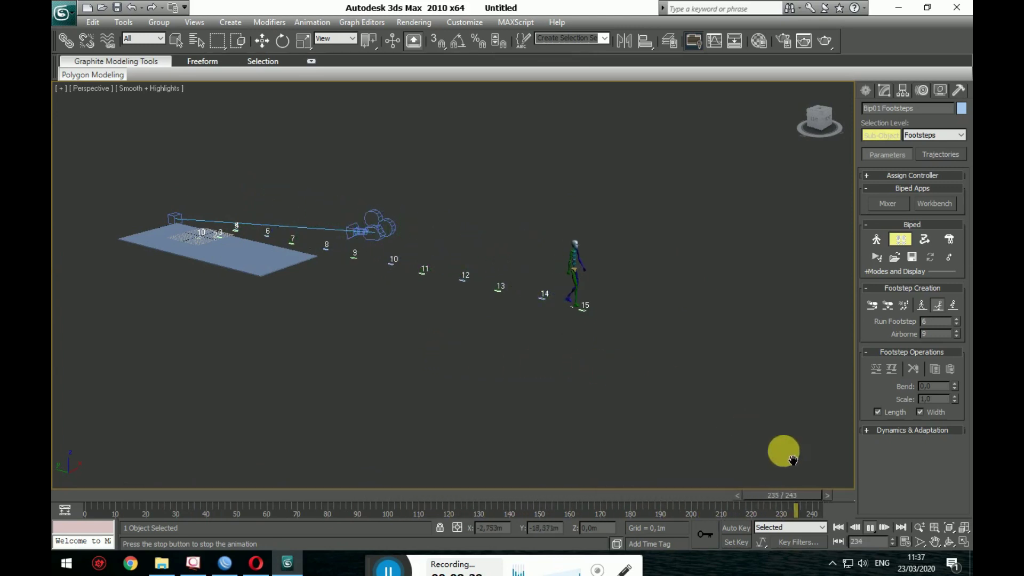
click(870, 527)
Step: Rotate footsteps 9–15, then 11–15 around footstep 10, to curve the trail sideways
alt+middle_drag(415, 307, 458, 348)
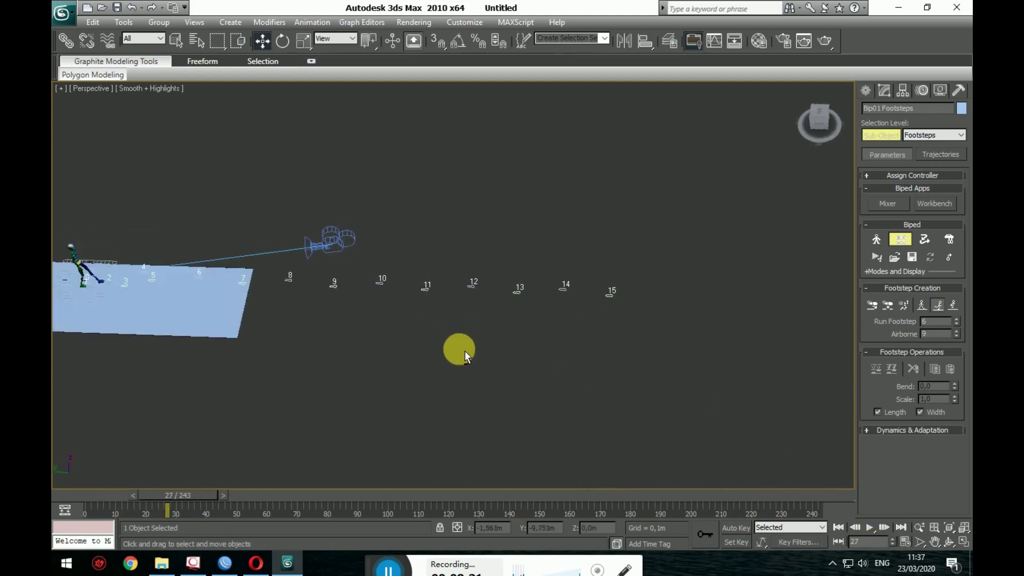
drag(702, 260, 284, 328)
click(282, 40)
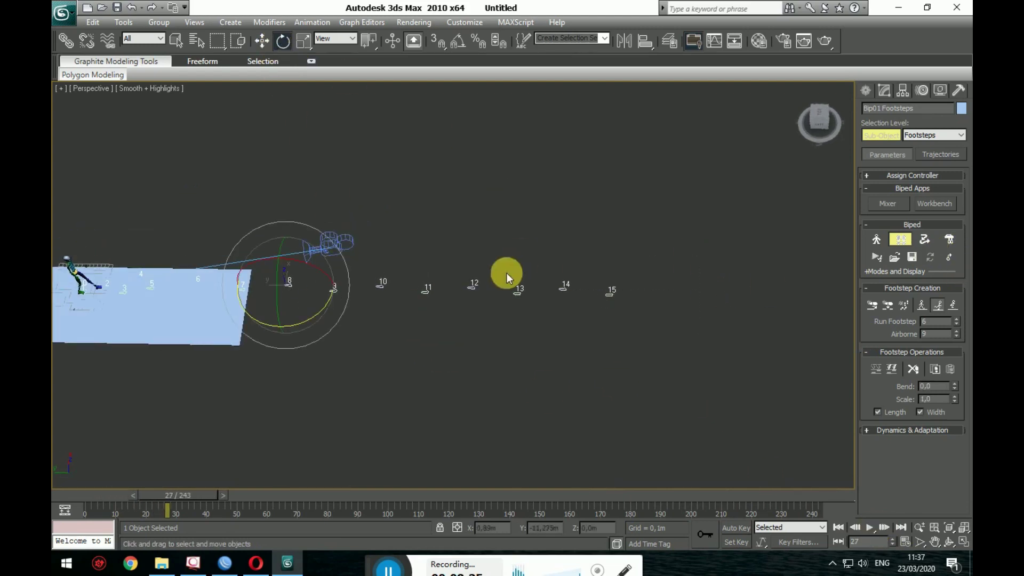
drag(334, 323, 308, 341)
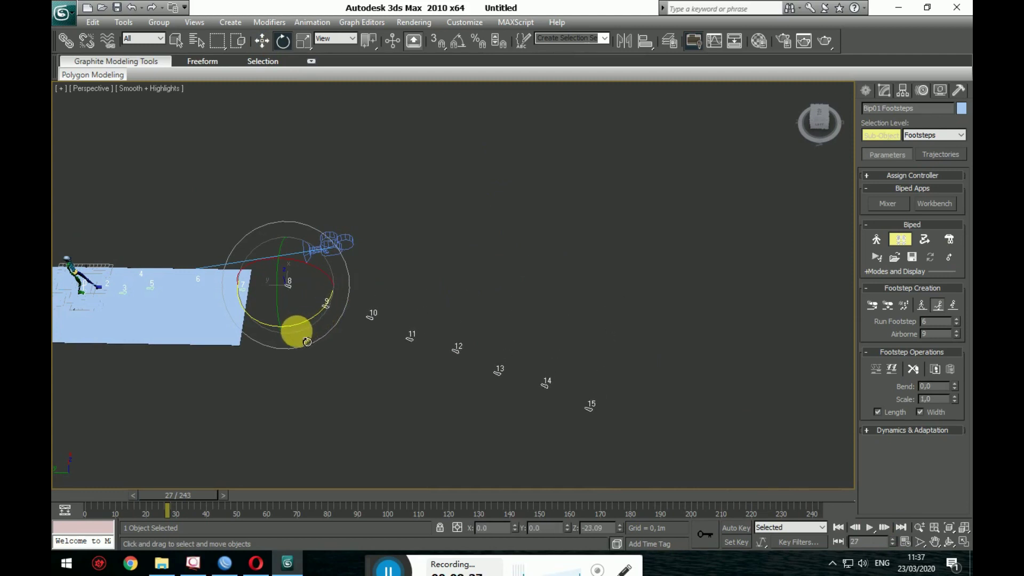
click(539, 316)
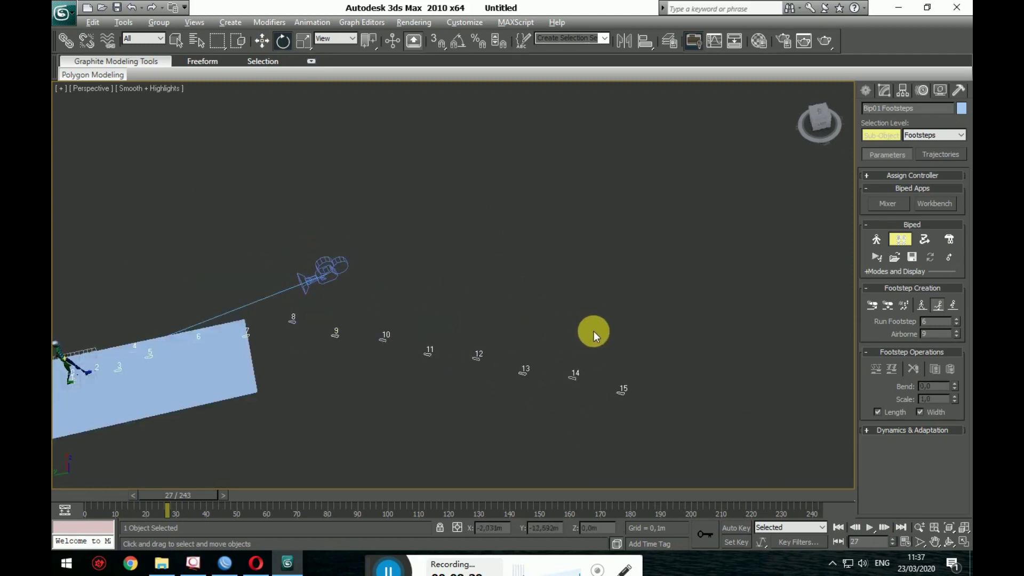
alt+middle_drag(539, 316, 613, 270)
mouse_move(395, 340)
mouse_down()
mouse_move(396, 316)
mouse_move(581, 356)
mouse_up()
middle_drag(580, 356, 680, 261)
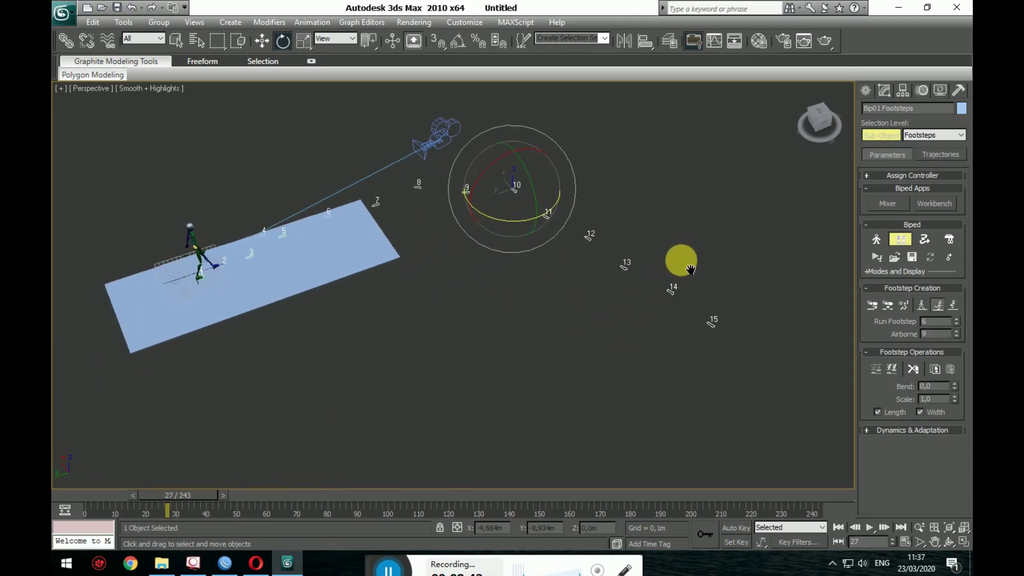
Step: Swing the last footsteps, 14 and 15, further around footstep 13
drag(754, 288, 454, 297)
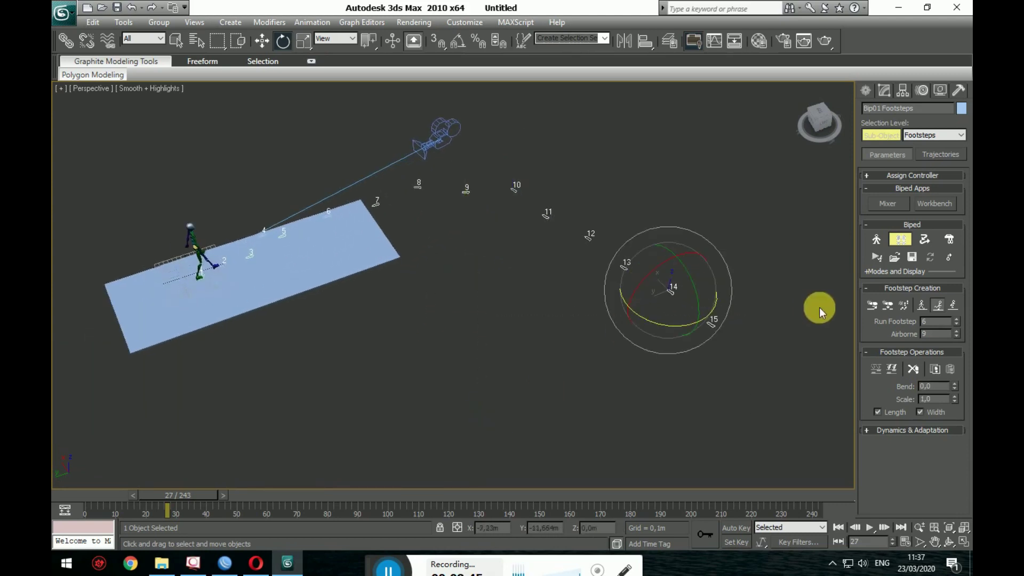
drag(773, 260, 484, 340)
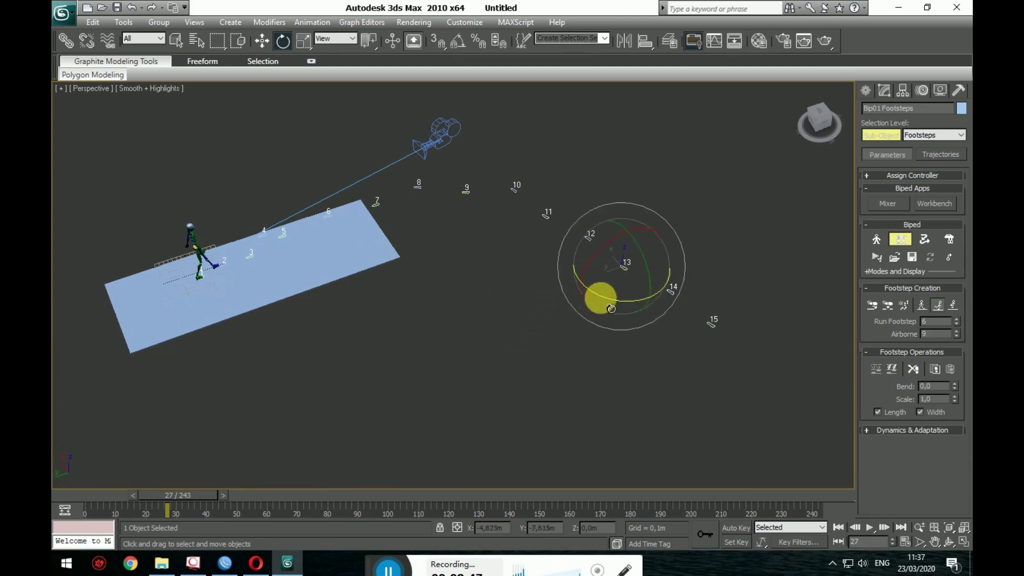
drag(611, 308, 583, 312)
click(536, 365)
alt+middle_drag(536, 366, 766, 496)
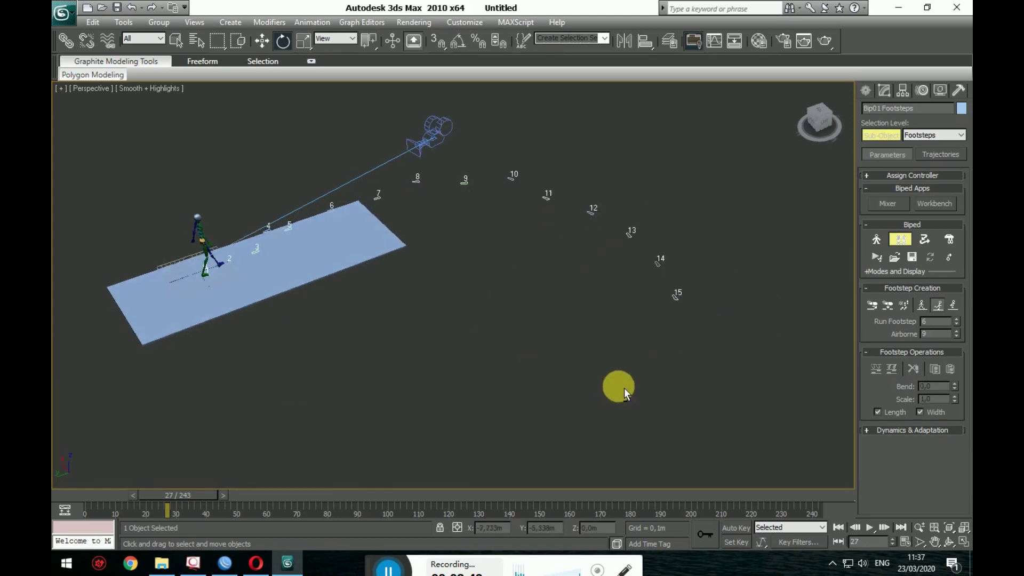
Step: Preview the curved walk, stopping at frame 105, and set new footsteps to Jump
click(870, 527)
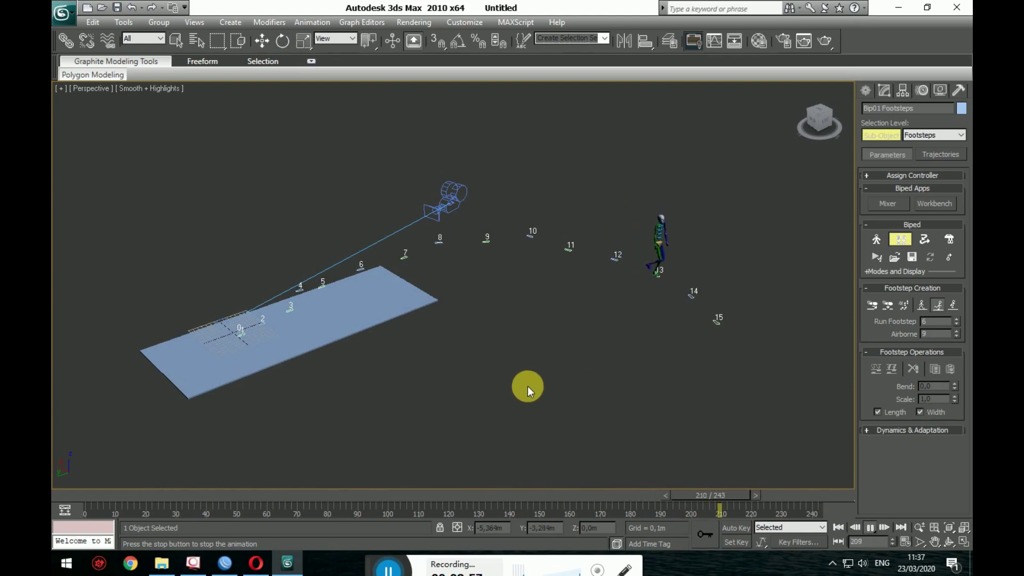
mouse_move(683, 366)
alt+middle_down()
mouse_move(724, 359)
mouse_move(606, 366)
alt+middle_up()
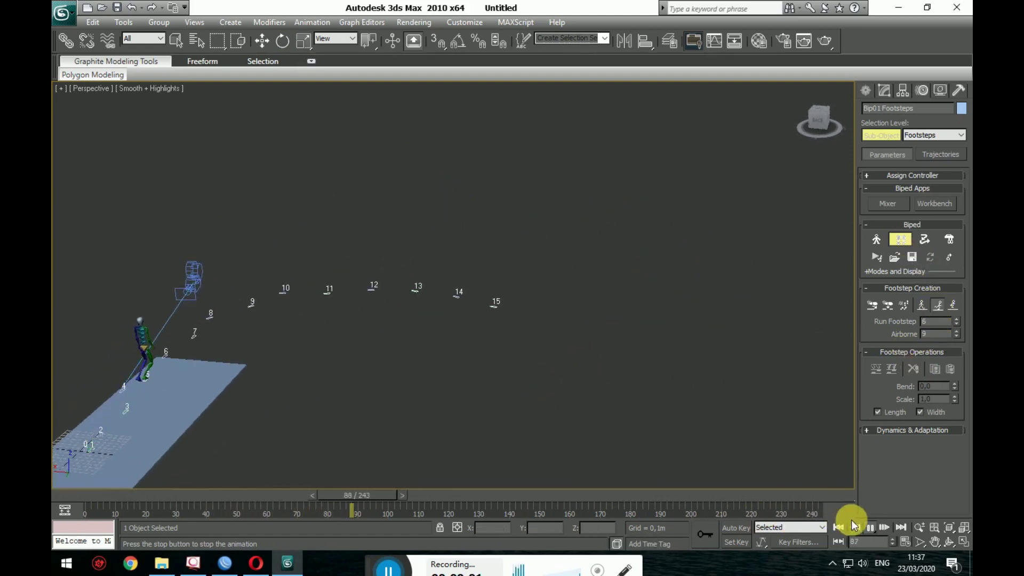
click(870, 527)
click(955, 306)
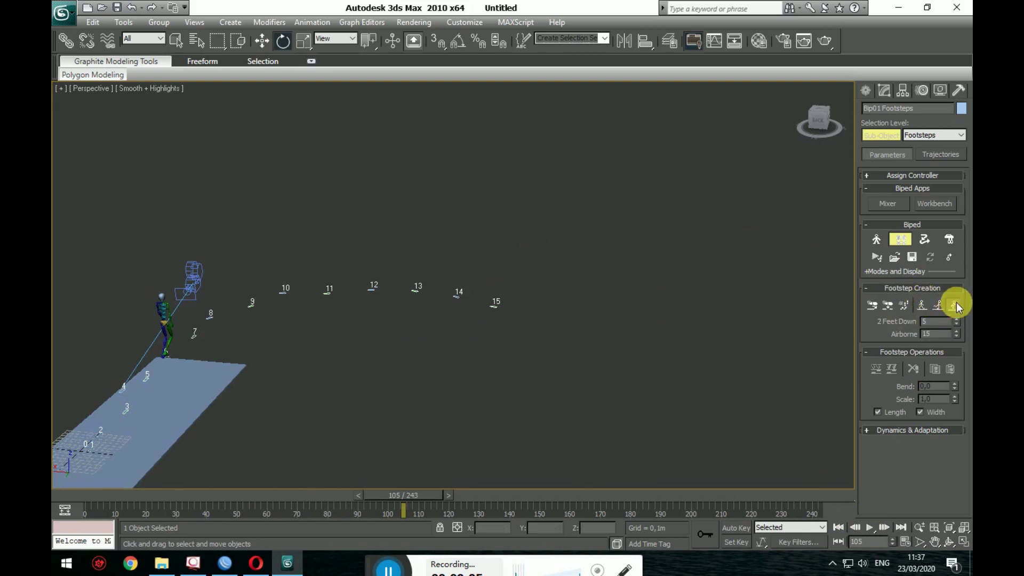
Step: Create multiple Jump footsteps 16–20 after the run footsteps
click(906, 305)
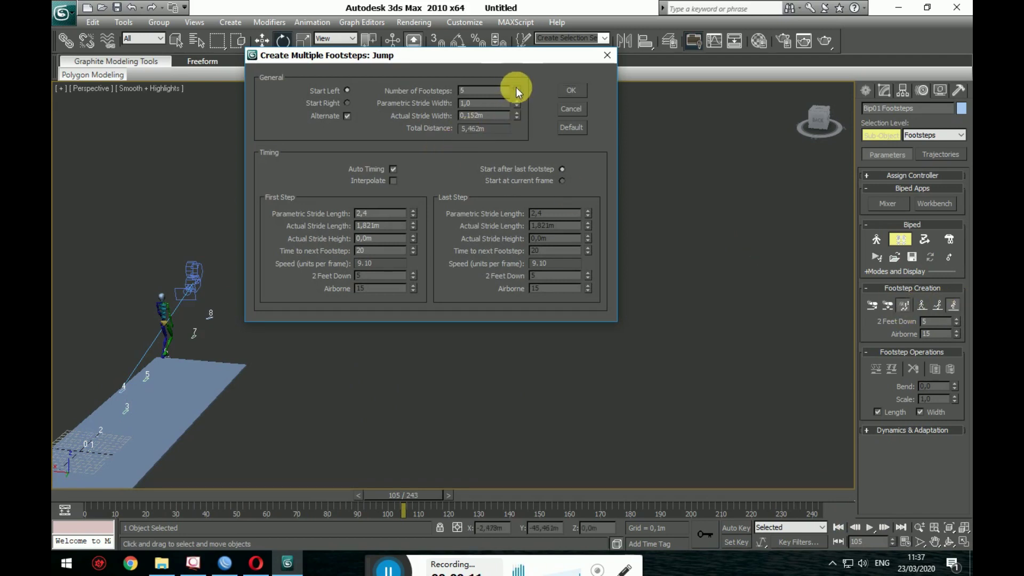
click(582, 92)
drag(539, 293, 550, 308)
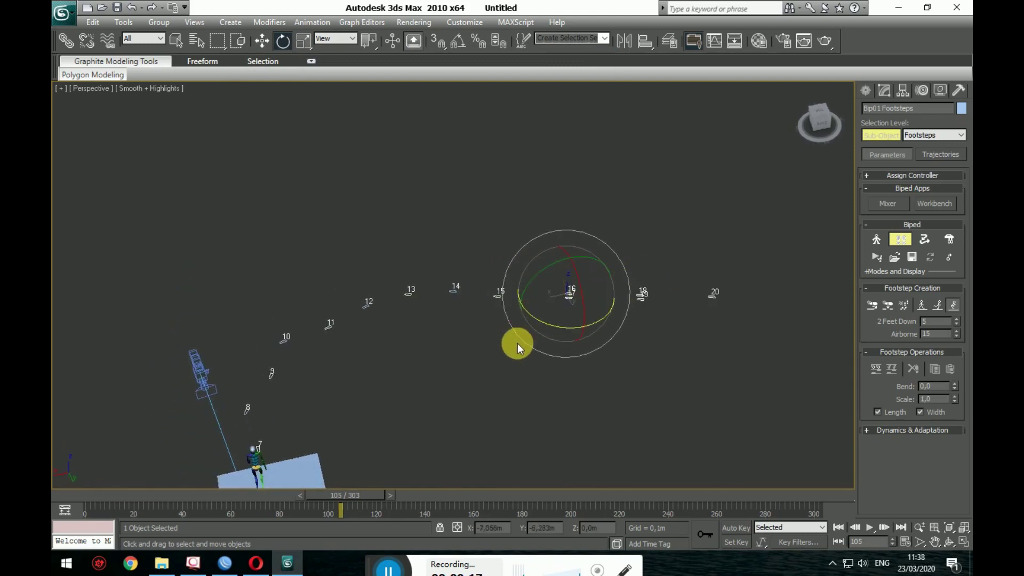
middle_drag(519, 343, 453, 323)
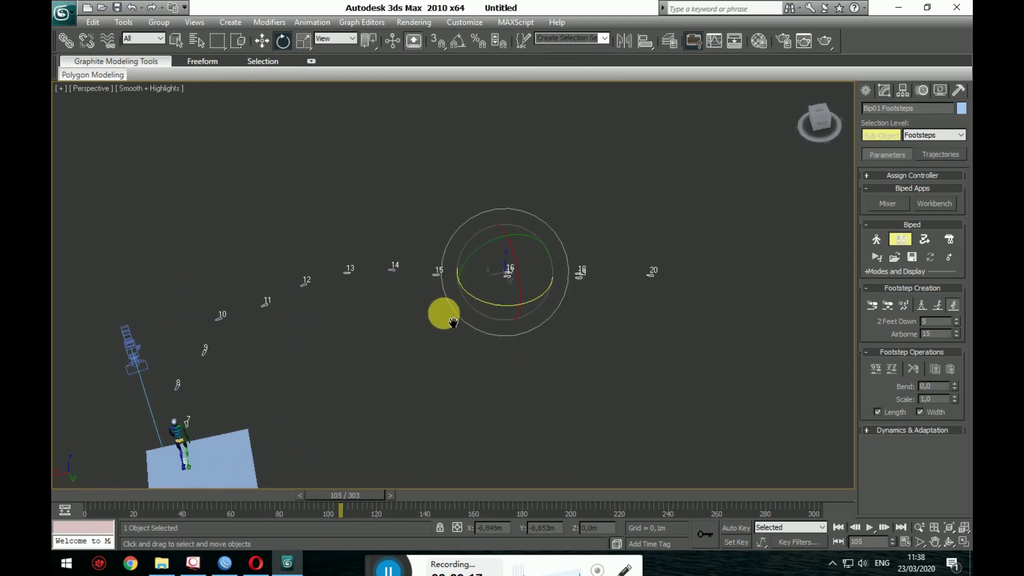
click(883, 362)
middle_drag(299, 431, 319, 395)
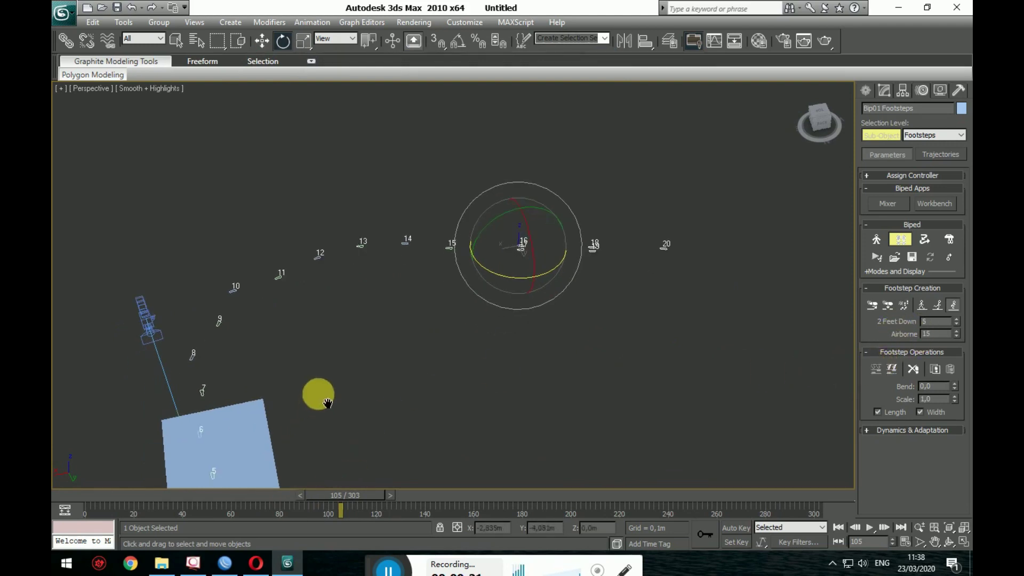
Step: Play the walk over the new jump footsteps, then stop playback
click(870, 528)
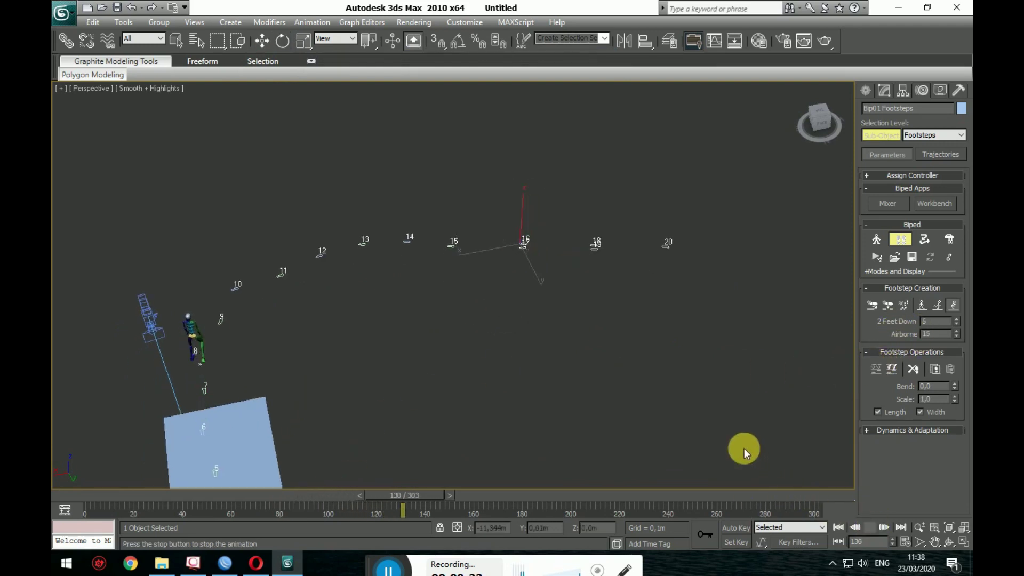
mouse_move(648, 366)
alt+middle_down()
mouse_move(586, 349)
mouse_move(534, 384)
alt+middle_up()
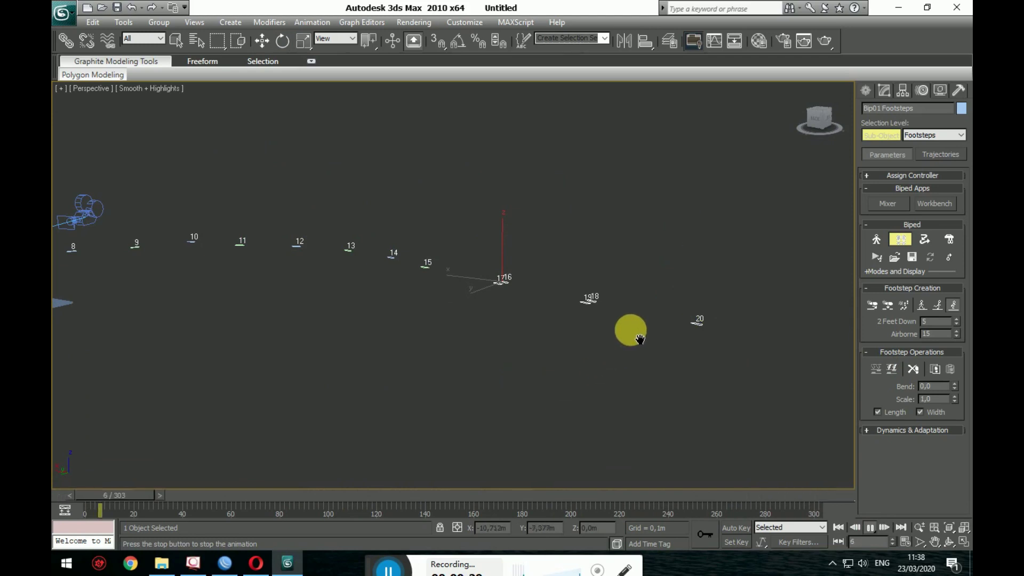
mouse_move(560, 373)
alt+middle_down()
mouse_move(529, 326)
mouse_move(617, 304)
mouse_move(576, 286)
mouse_move(647, 304)
mouse_move(623, 265)
alt+middle_up()
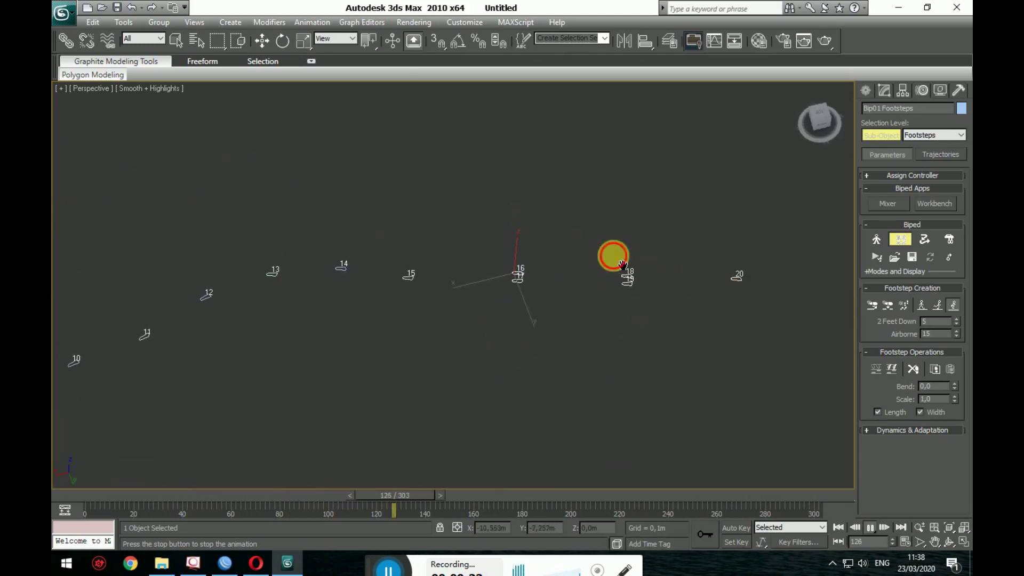
click(870, 527)
Step: Move footsteps 18–19 farther along the path from step 16 and replay the walk
key(e)
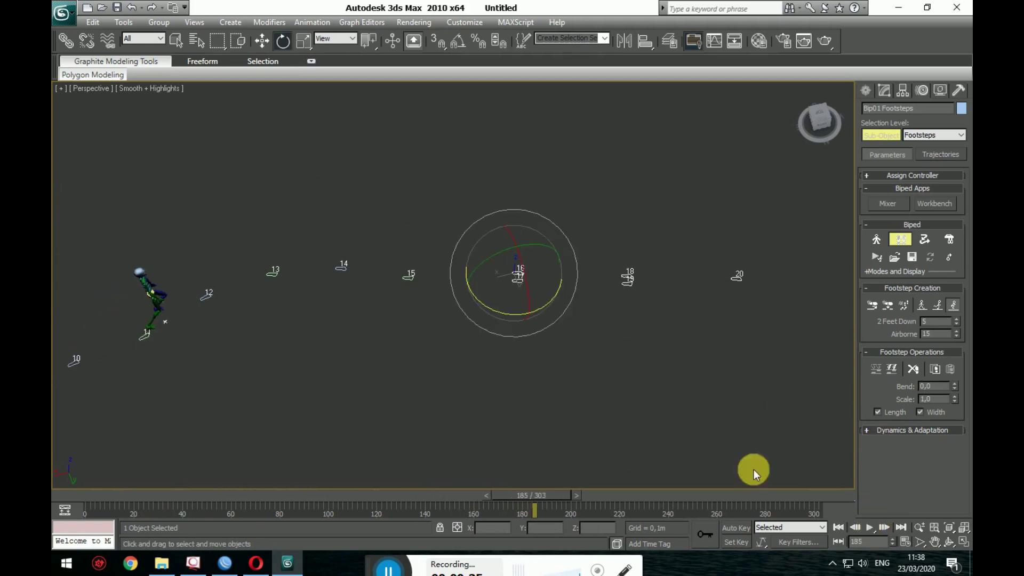
mouse_move(754, 470)
alt+middle_down()
mouse_move(556, 372)
mouse_move(508, 231)
mouse_move(668, 301)
alt+middle_up()
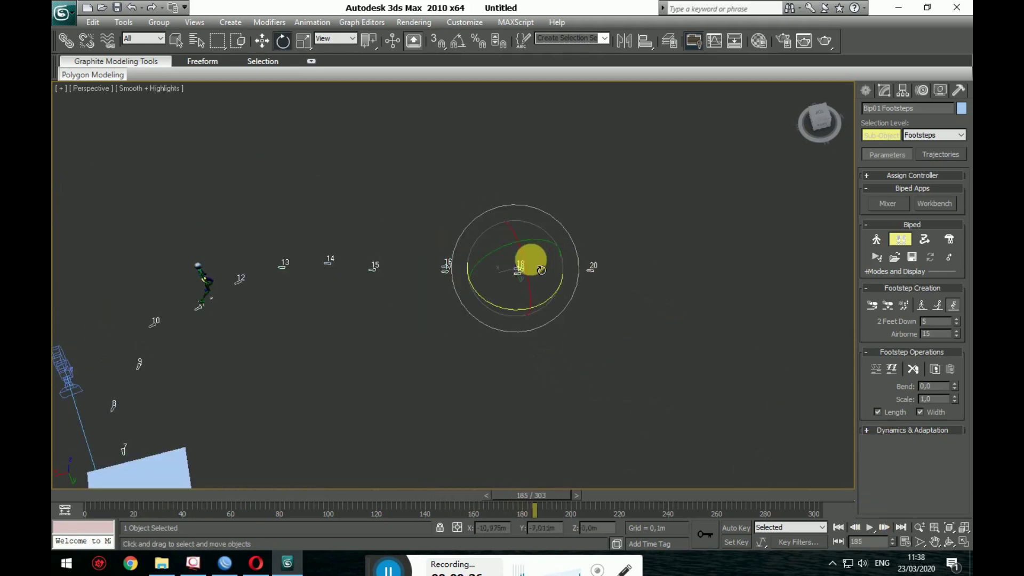
click(262, 41)
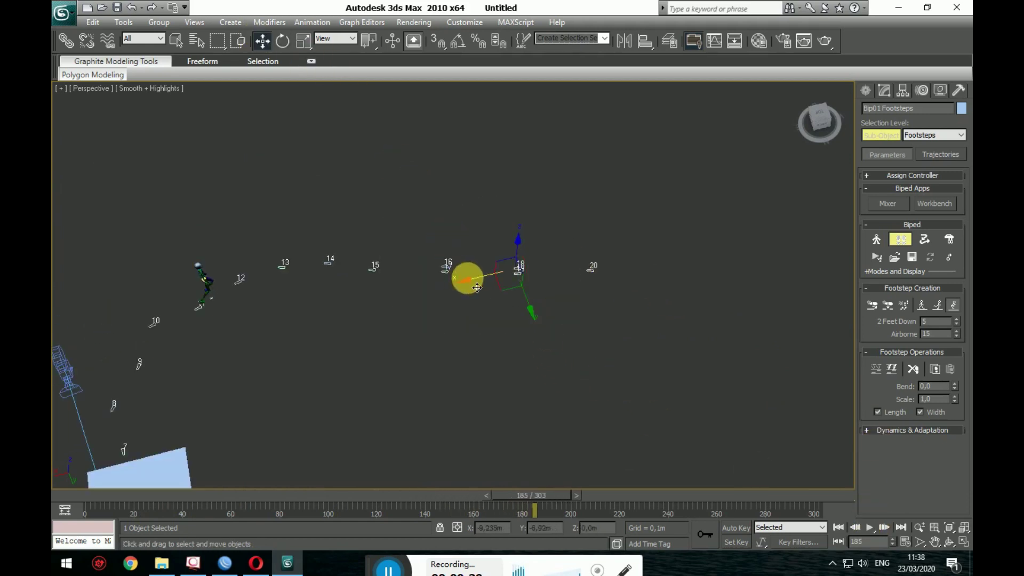
drag(476, 288, 618, 294)
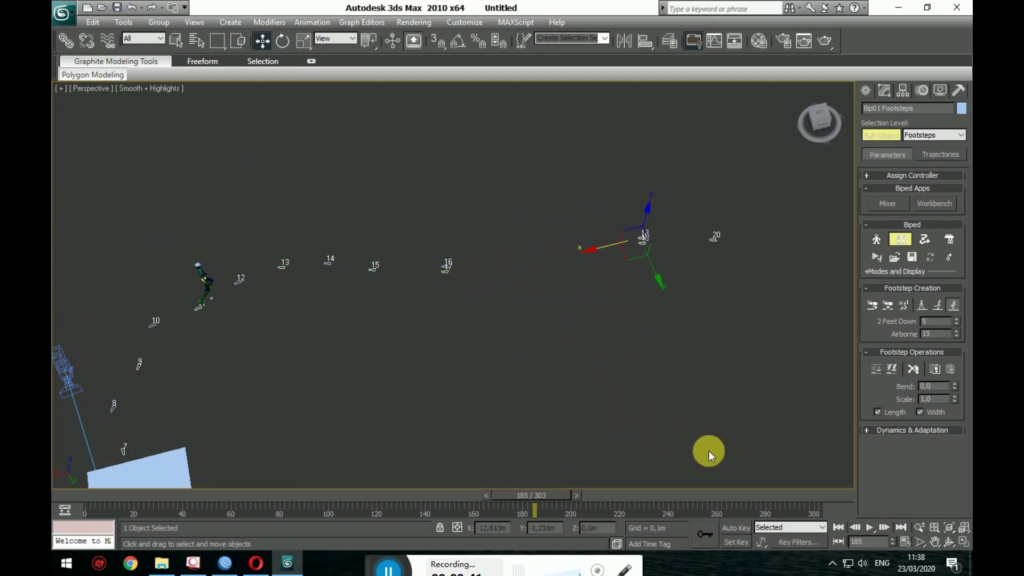
click(873, 529)
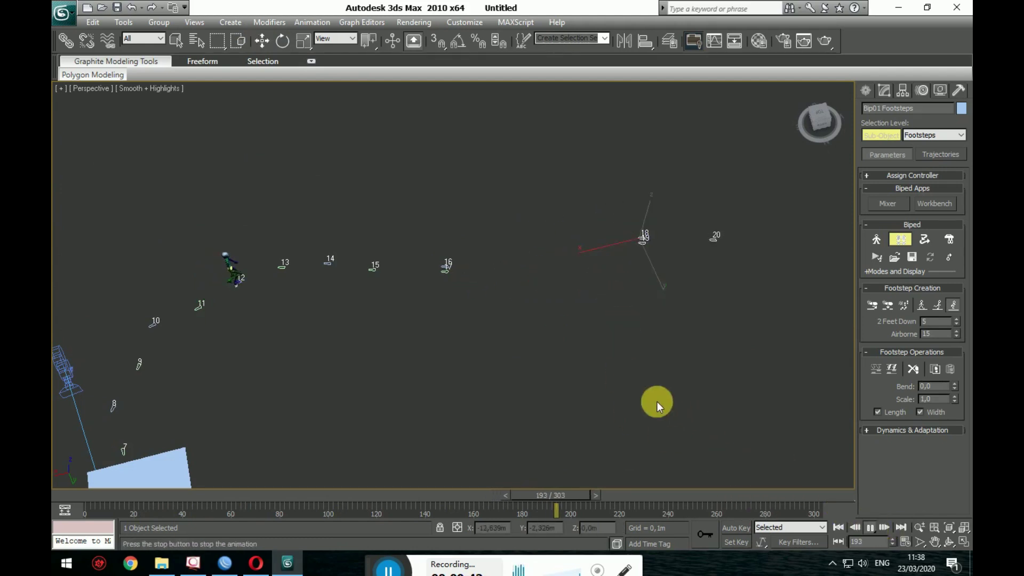
mouse_move(656, 403)
alt+middle_down()
mouse_move(572, 302)
mouse_move(620, 268)
mouse_move(578, 370)
mouse_move(594, 359)
mouse_move(569, 341)
mouse_move(606, 430)
mouse_move(597, 337)
mouse_move(568, 318)
mouse_move(578, 351)
mouse_move(523, 340)
alt+middle_up()
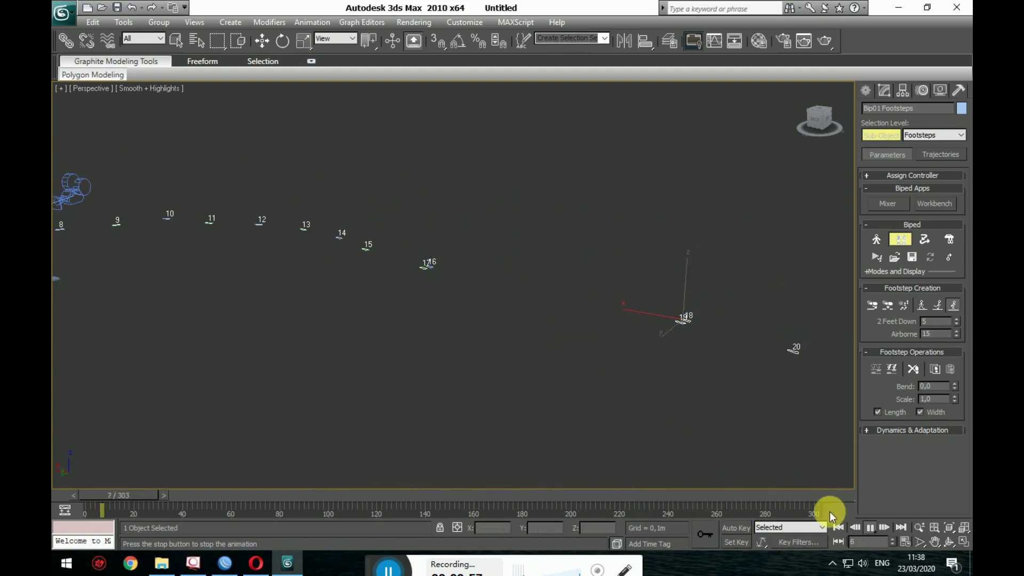
Step: Stop playback and turn Footstep Mode off
click(870, 527)
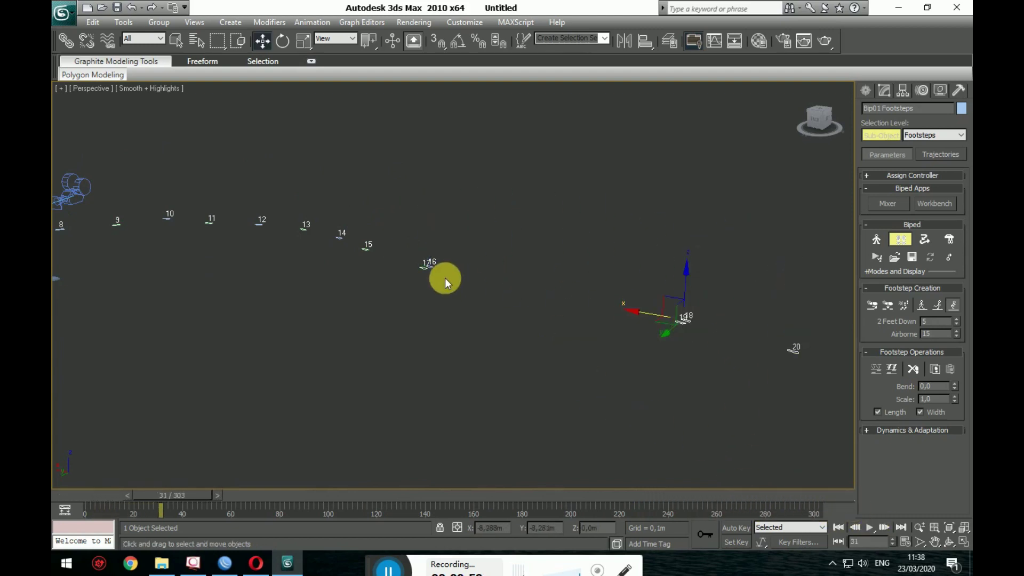
click(427, 268)
click(620, 266)
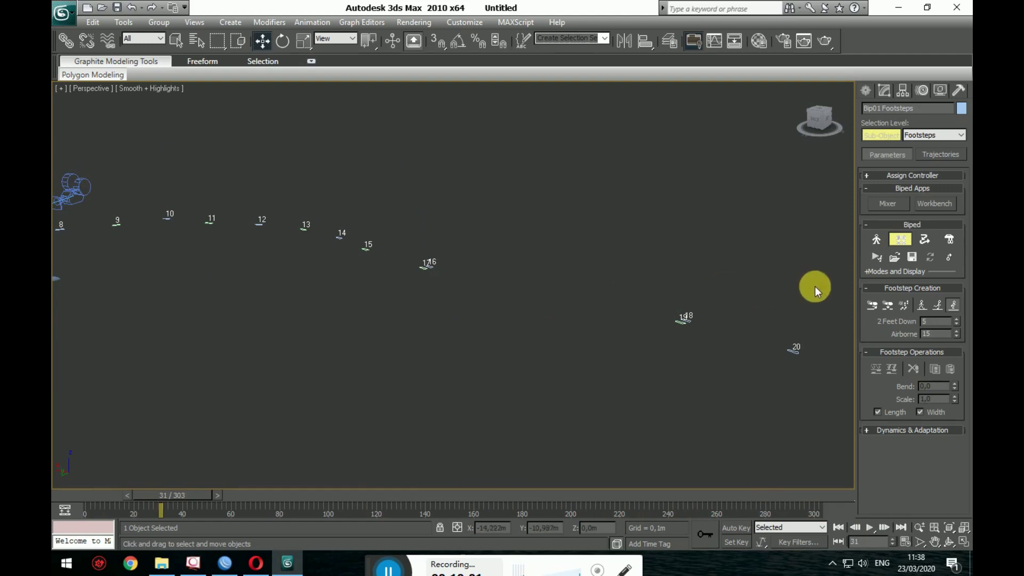
click(896, 241)
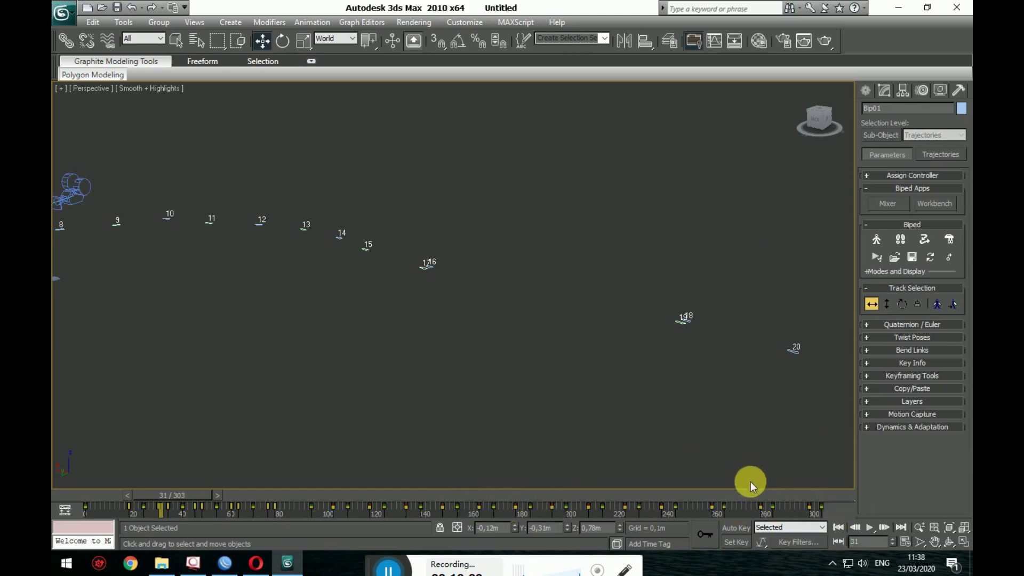
Step: Replay the animation near frame 277, then open Time Configuration showing 303 frames
mouse_move(705, 496)
mouse_down()
mouse_move(748, 492)
mouse_move(701, 492)
mouse_up()
key(w)
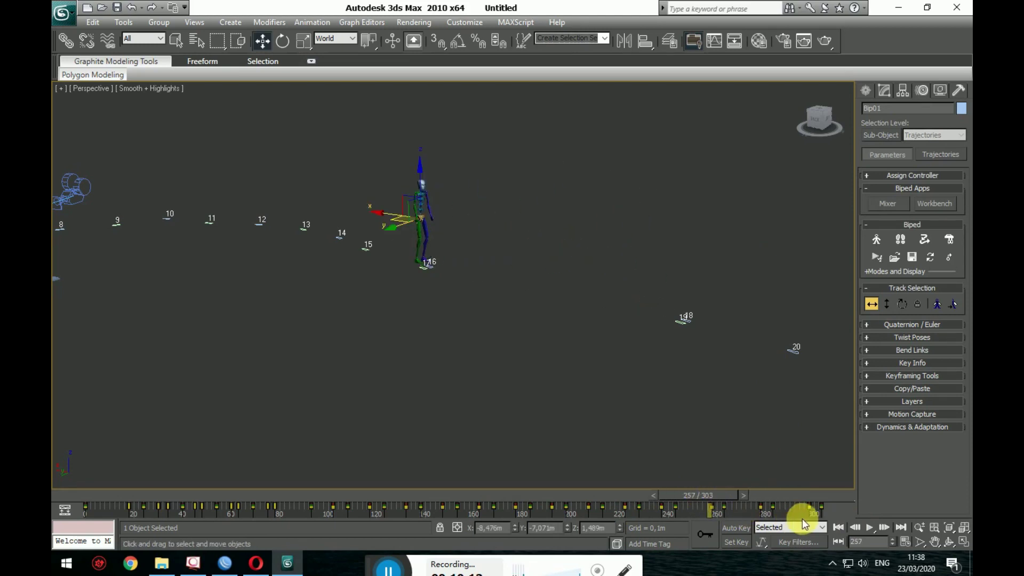
click(869, 527)
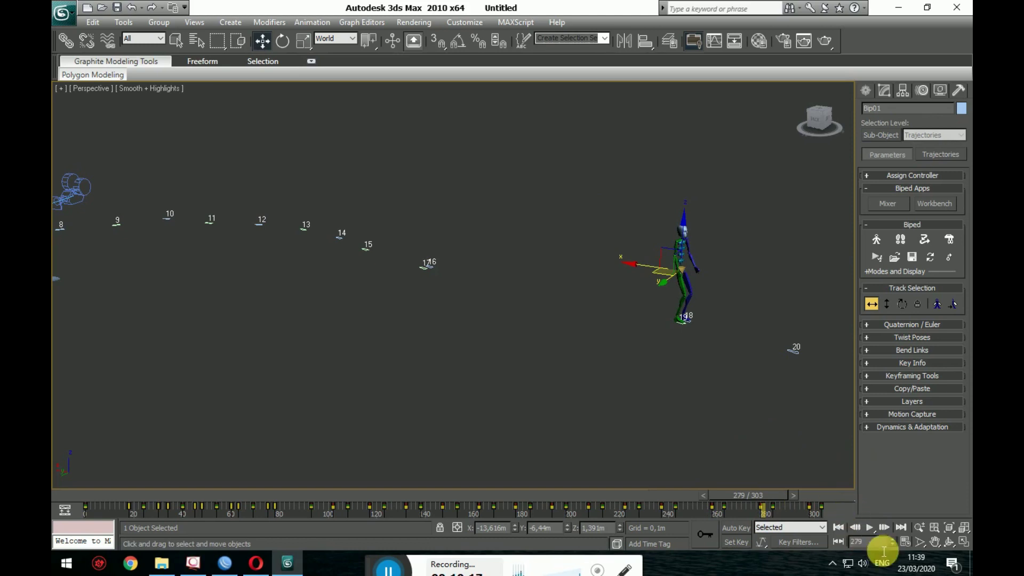
click(905, 542)
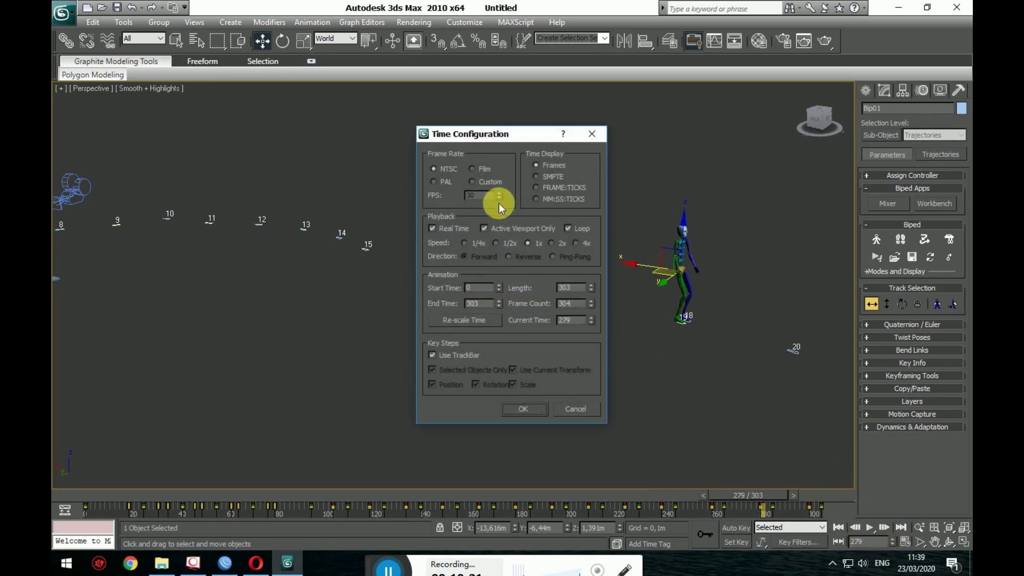
Step: Set the animation Length to 1000 frames, then try dragging the biped keys near frame 300
double_click(579, 292)
text(1000)
key(Return)
click(504, 409)
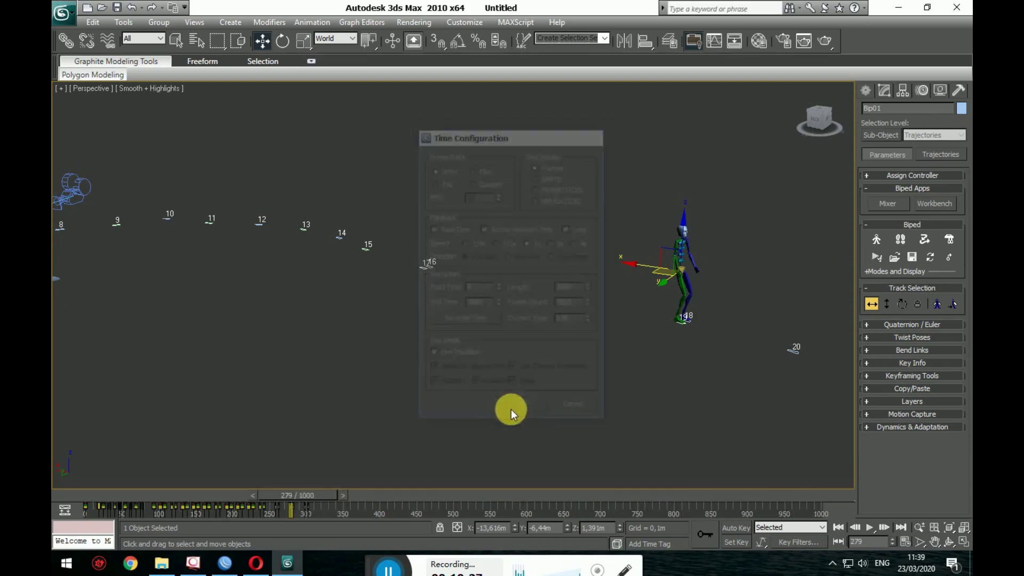
mouse_move(320, 507)
mouse_down()
mouse_move(286, 511)
mouse_move(319, 513)
mouse_up()
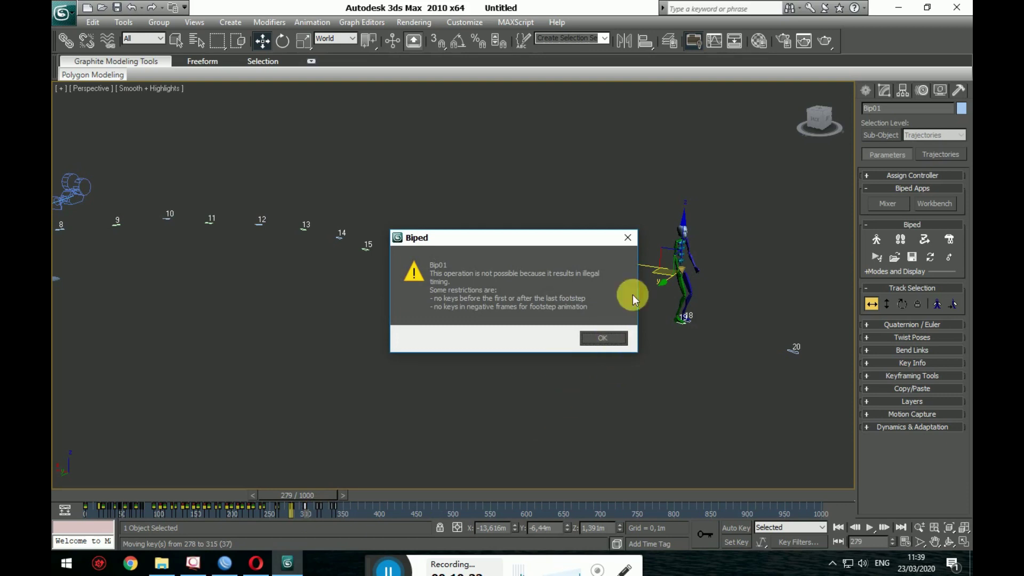
Step: Dismiss the illegal-timing warning and try moving the pelvis key from frame 281 to 326
click(629, 234)
click(423, 476)
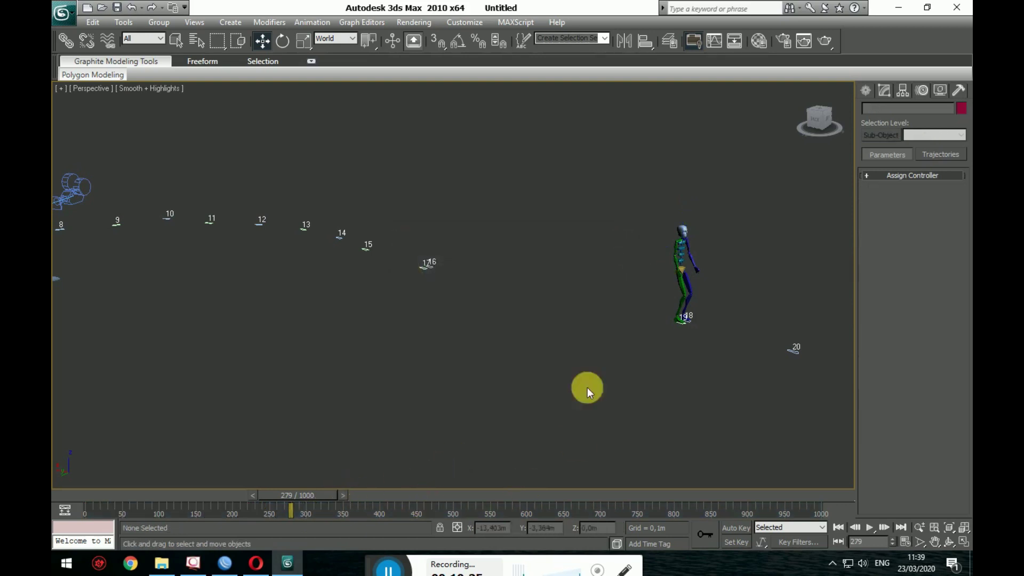
click(693, 277)
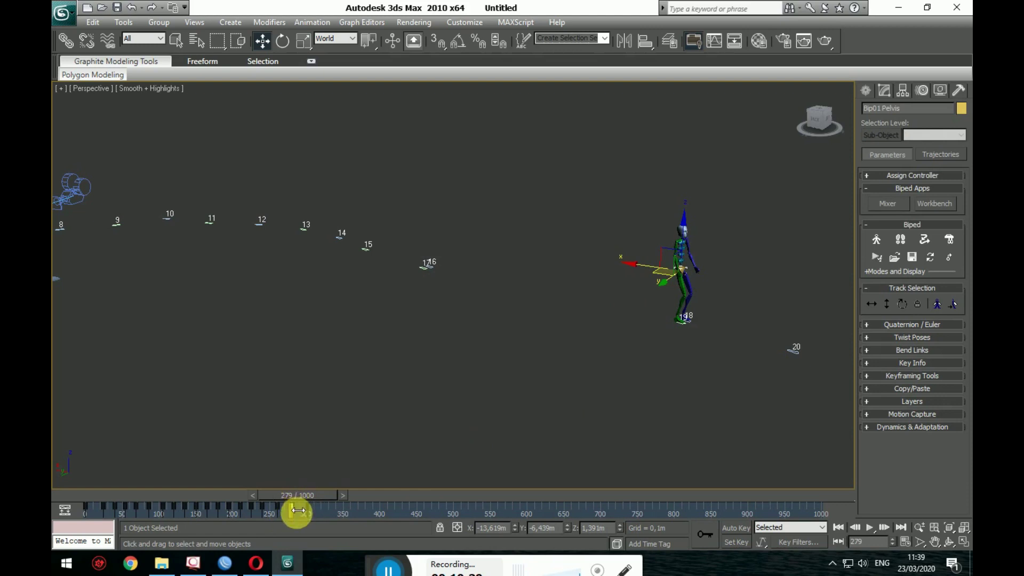
drag(297, 510, 325, 511)
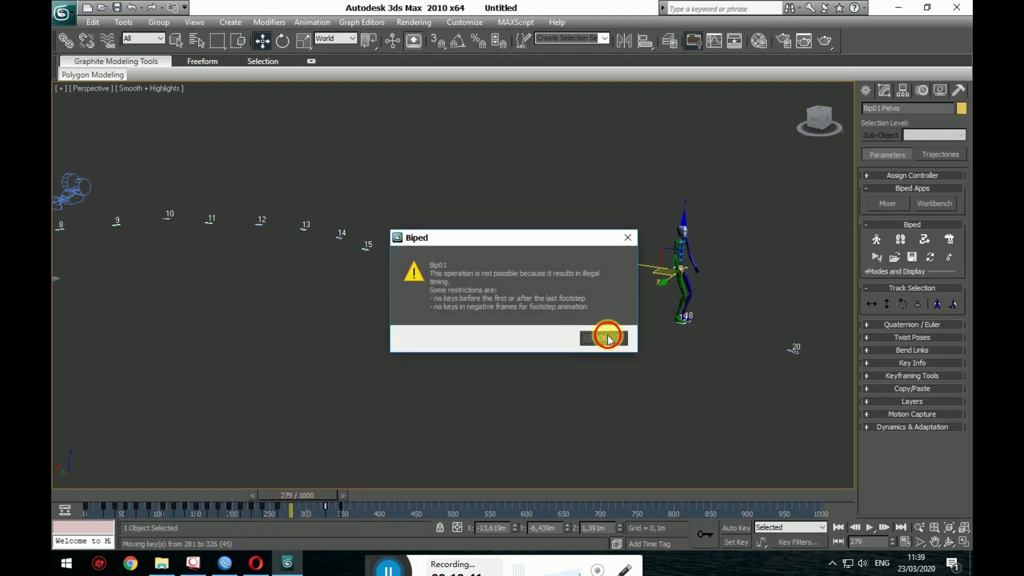
click(605, 338)
click(375, 468)
Step: Select the right thigh, try shifting its key near frame 263, and dismiss the warning
mouse_move(415, 447)
alt+middle_down()
mouse_move(457, 429)
mouse_move(400, 430)
mouse_move(590, 307)
alt+middle_up()
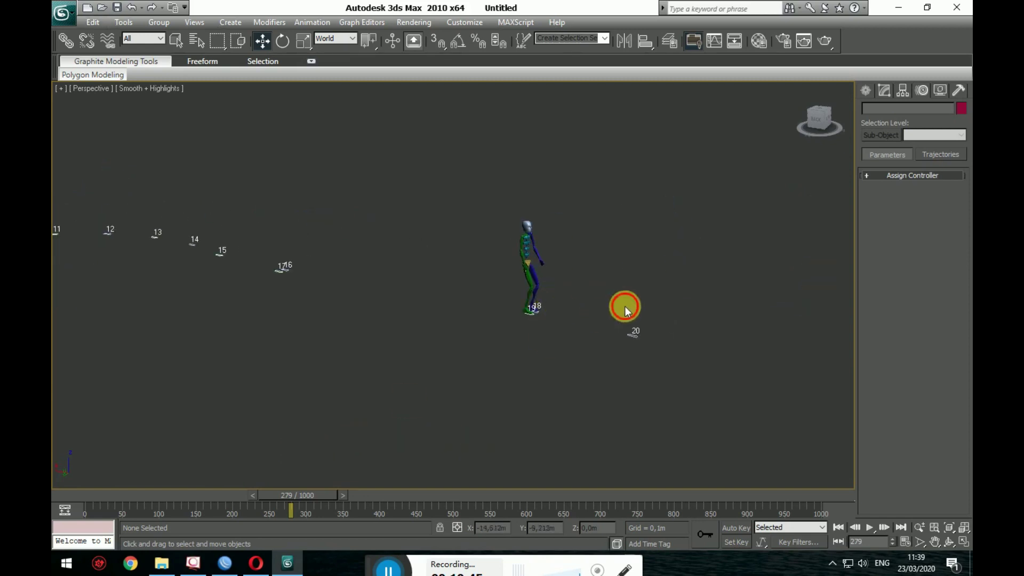
click(525, 276)
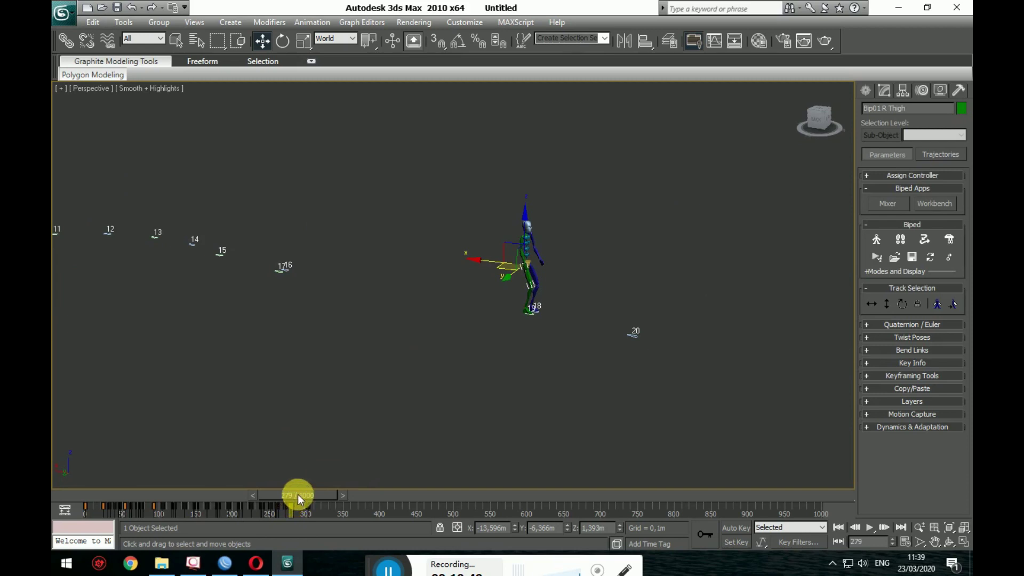
mouse_move(299, 498)
mouse_down()
mouse_move(290, 493)
mouse_move(341, 509)
mouse_up()
key(w)
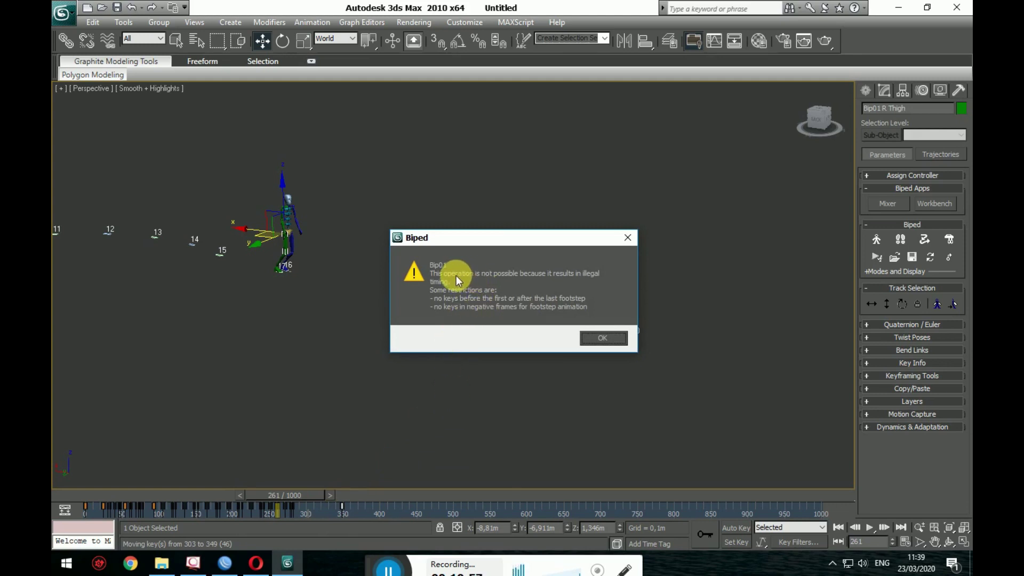
click(627, 238)
Step: Scrub to frame 301, then play from frame 253 and stop at 287
mouse_move(468, 402)
alt+middle_down()
mouse_move(471, 411)
mouse_move(433, 404)
alt+middle_up()
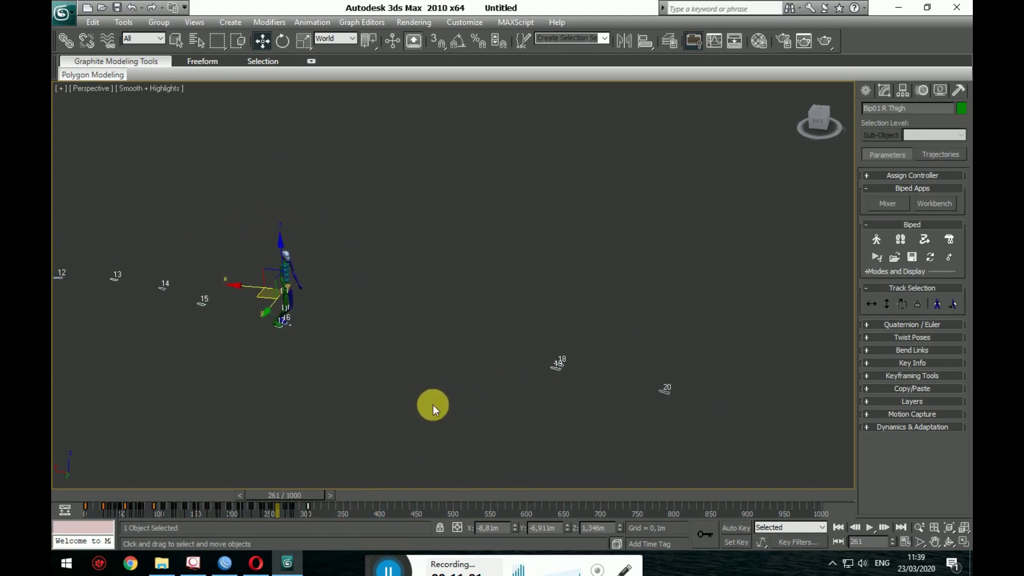
mouse_move(309, 495)
mouse_down()
mouse_move(338, 492)
mouse_move(286, 494)
mouse_move(303, 492)
mouse_up()
key(w)
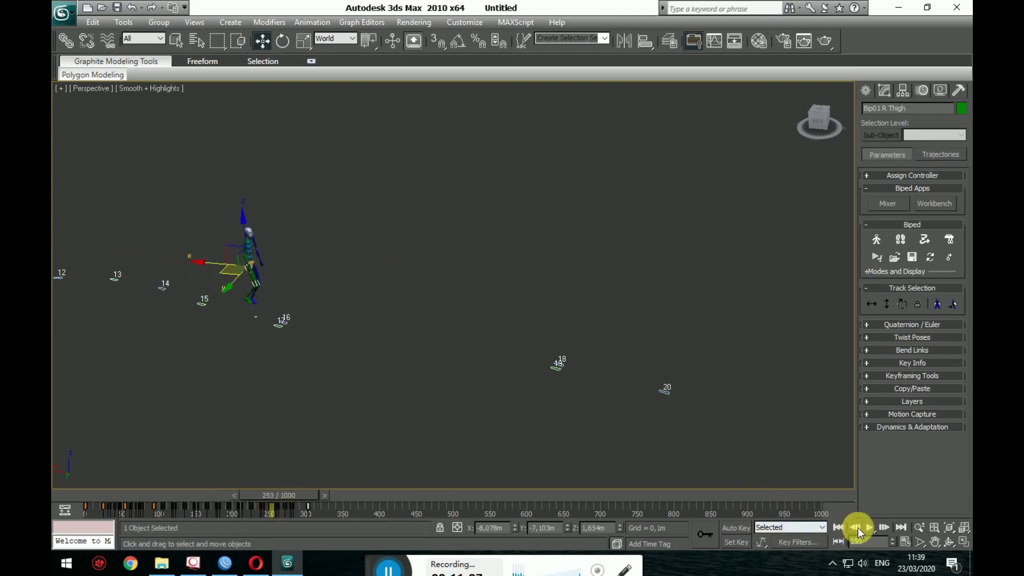
click(868, 529)
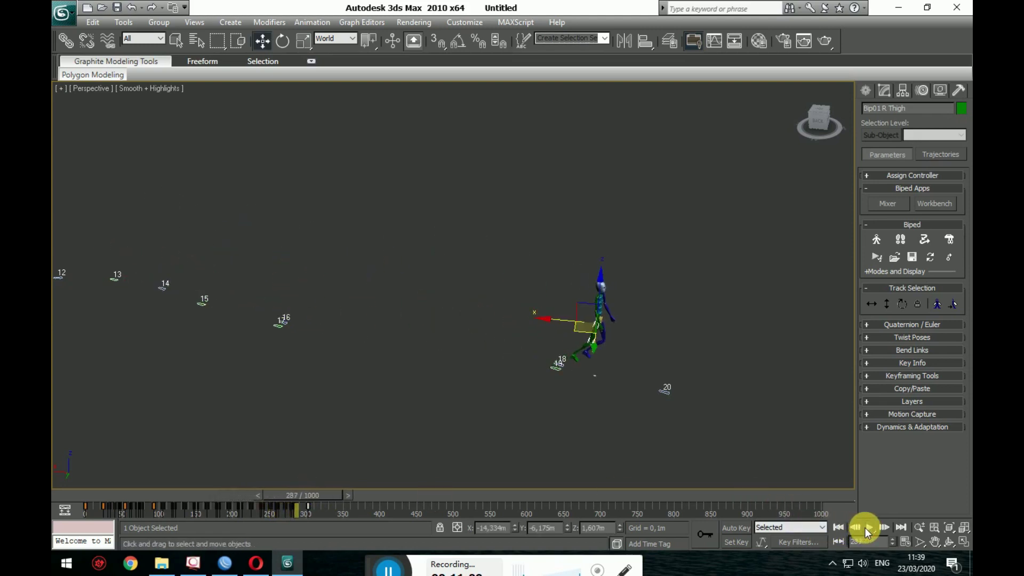
click(868, 530)
Step: Re-enable Footstep Mode and create another set of jump footsteps
click(901, 238)
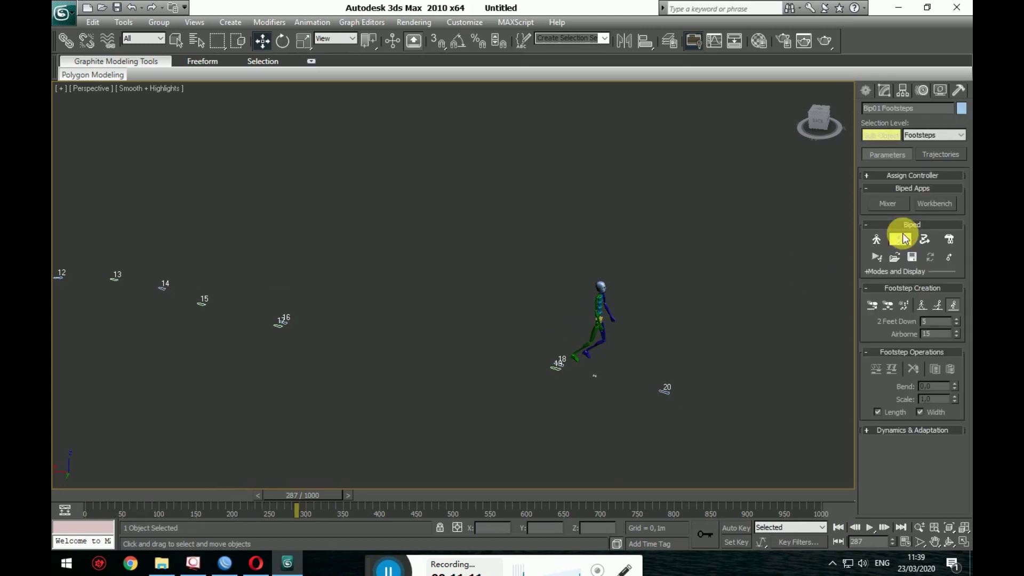
click(904, 305)
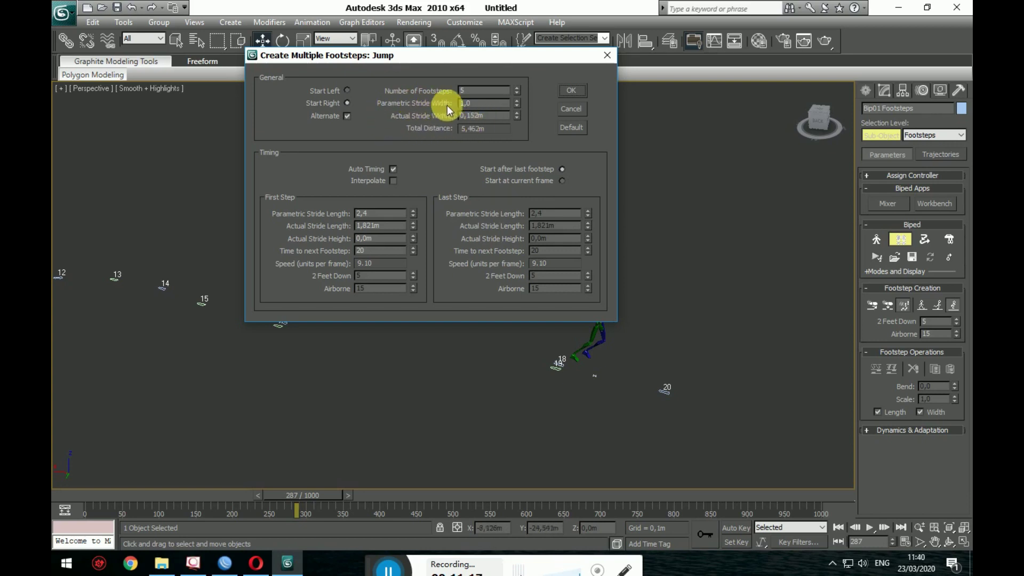
click(579, 92)
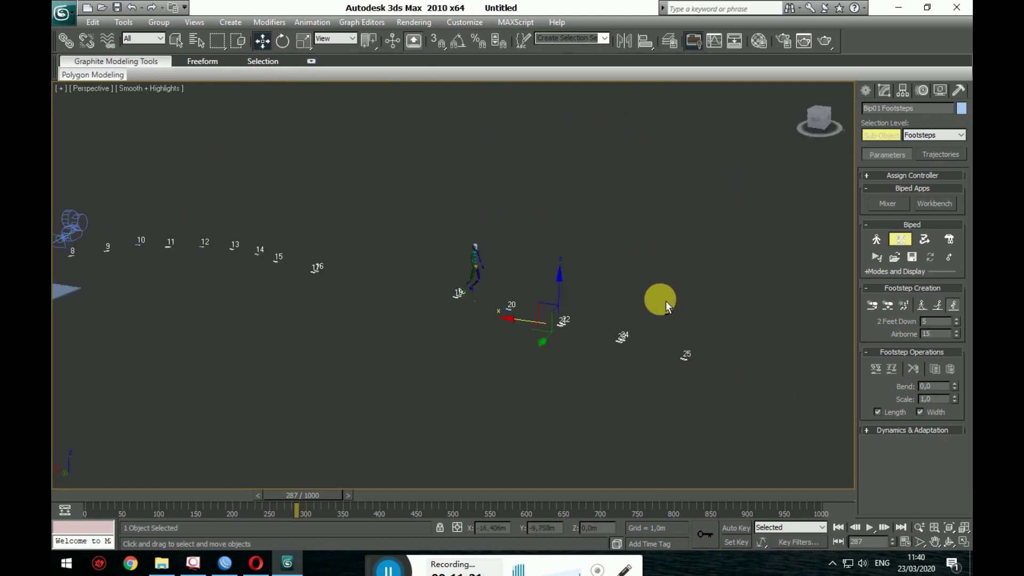
mouse_move(665, 301)
alt+middle_down()
mouse_move(686, 291)
mouse_move(585, 281)
alt+middle_up()
Step: Move footsteps 24 and 25 far to the right, well beyond footstep 22
drag(747, 246, 591, 314)
drag(640, 283, 824, 300)
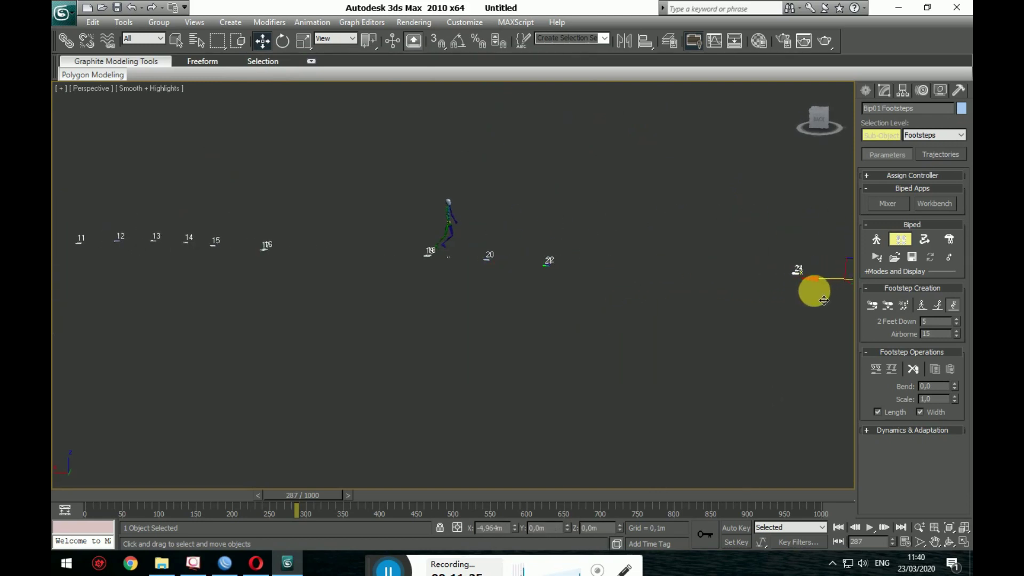
middle_drag(812, 293, 621, 355)
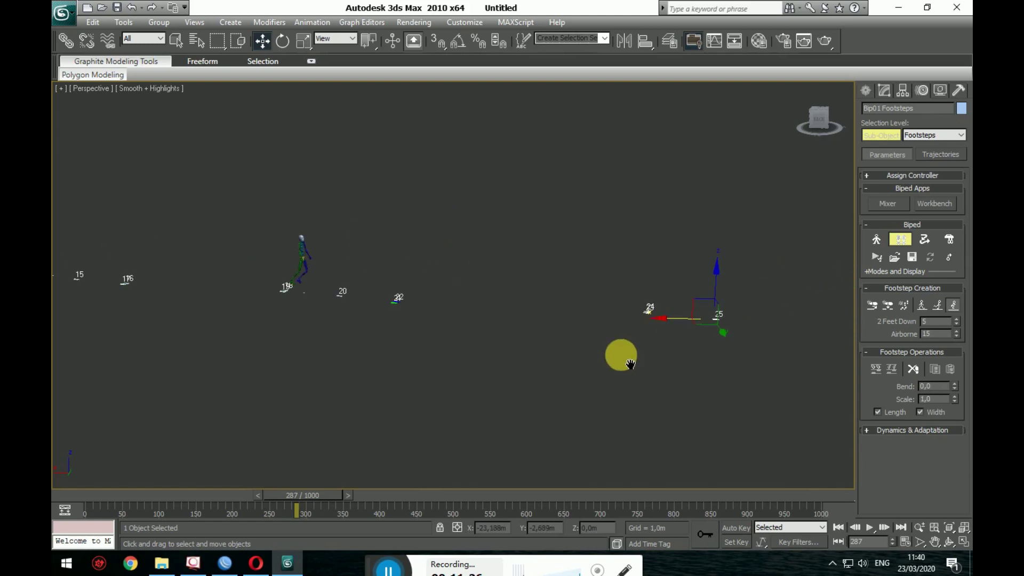
Step: Preview the lengthened walk, scrubbing back to frame 261 to check the pose
click(865, 528)
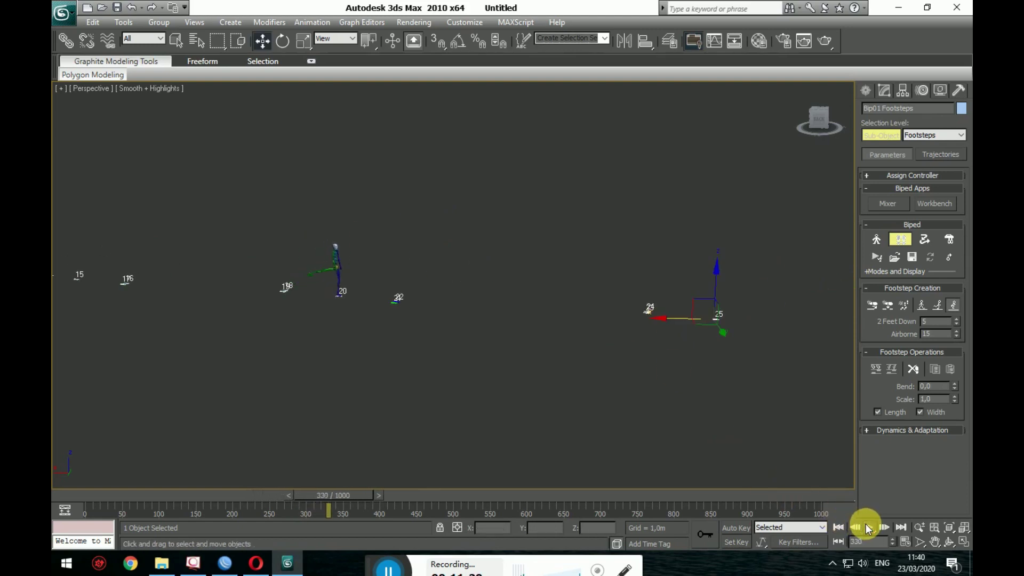
click(868, 528)
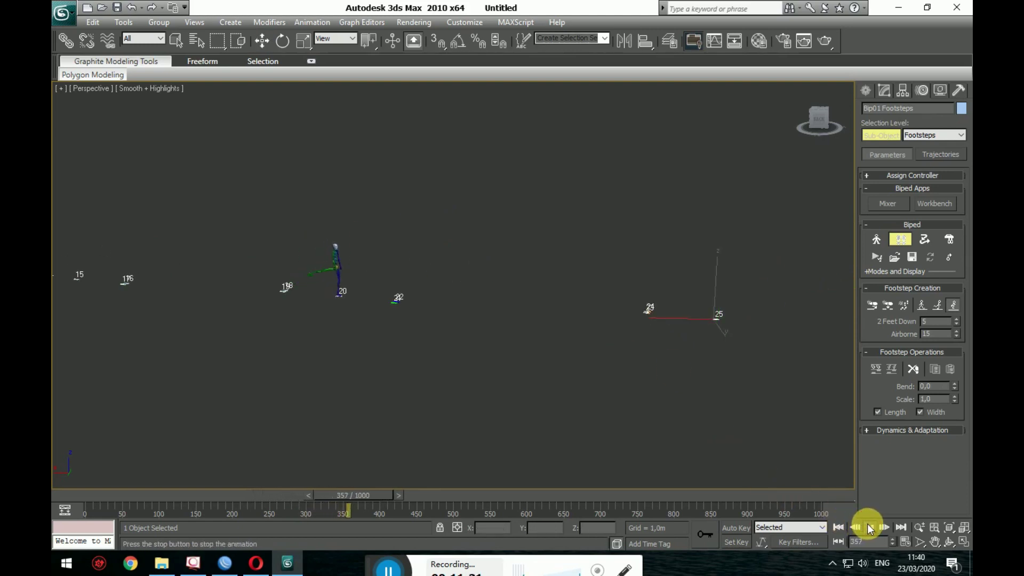
drag(427, 490, 297, 483)
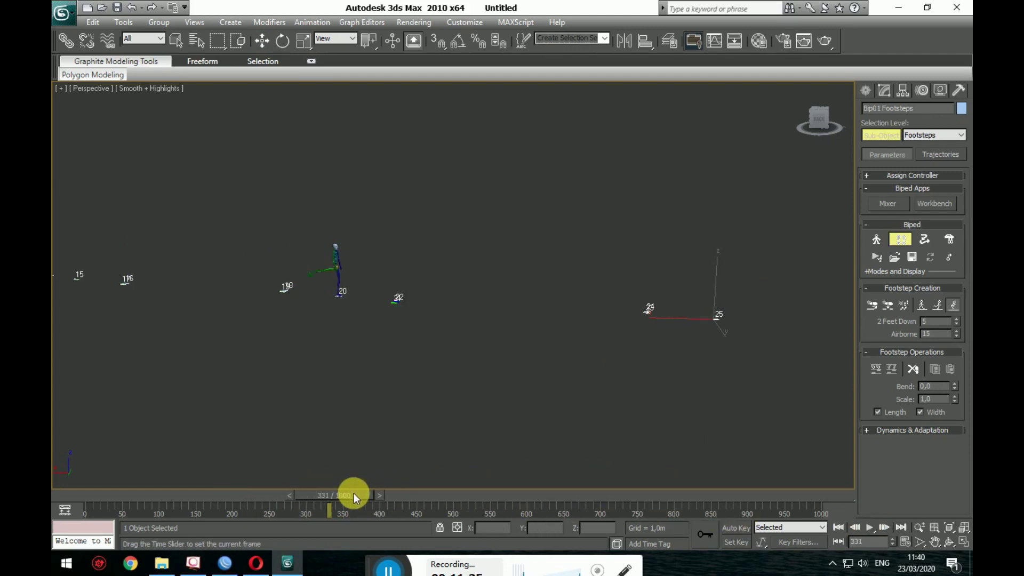
drag(354, 492, 357, 493)
key(w)
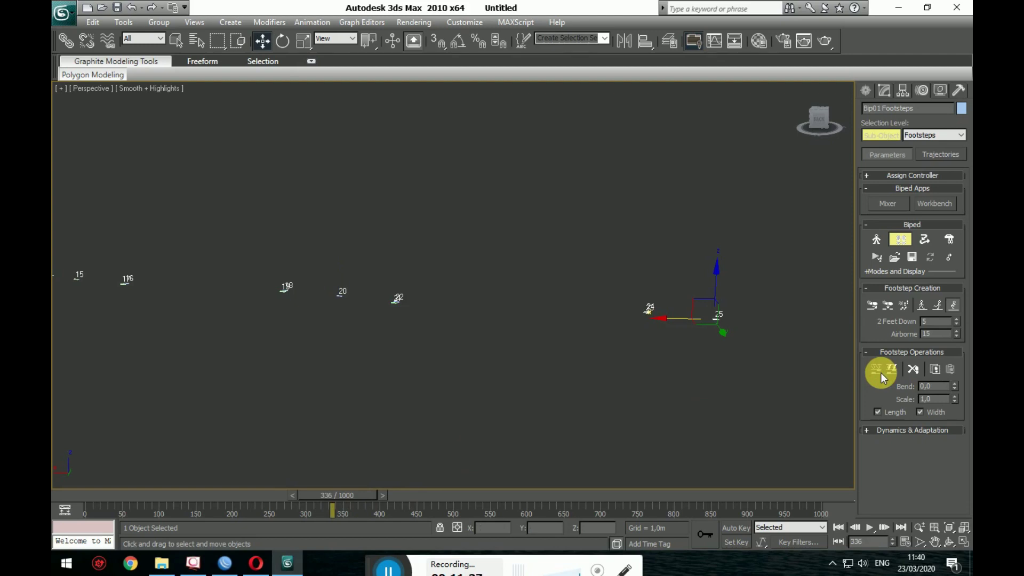
Step: Play the walk until Bip01 reaches the last footsteps, stopping at frame 381
drag(459, 498, 421, 492)
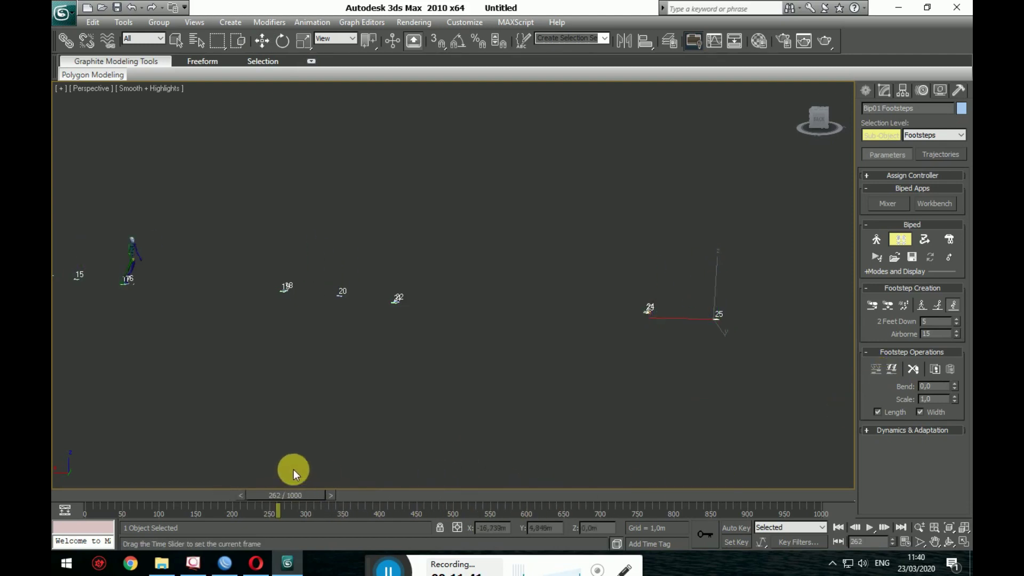
key(w)
click(868, 528)
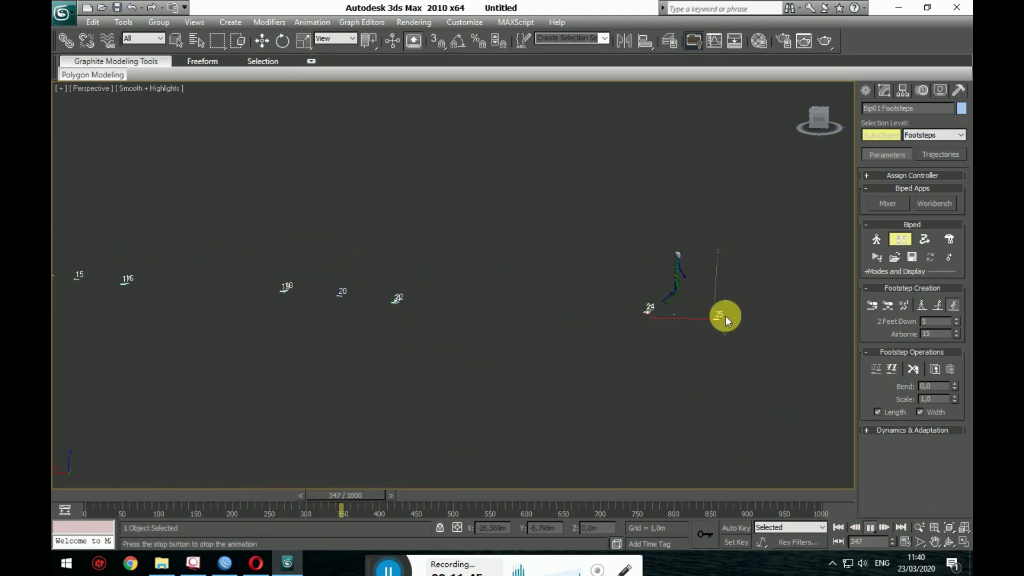
click(870, 528)
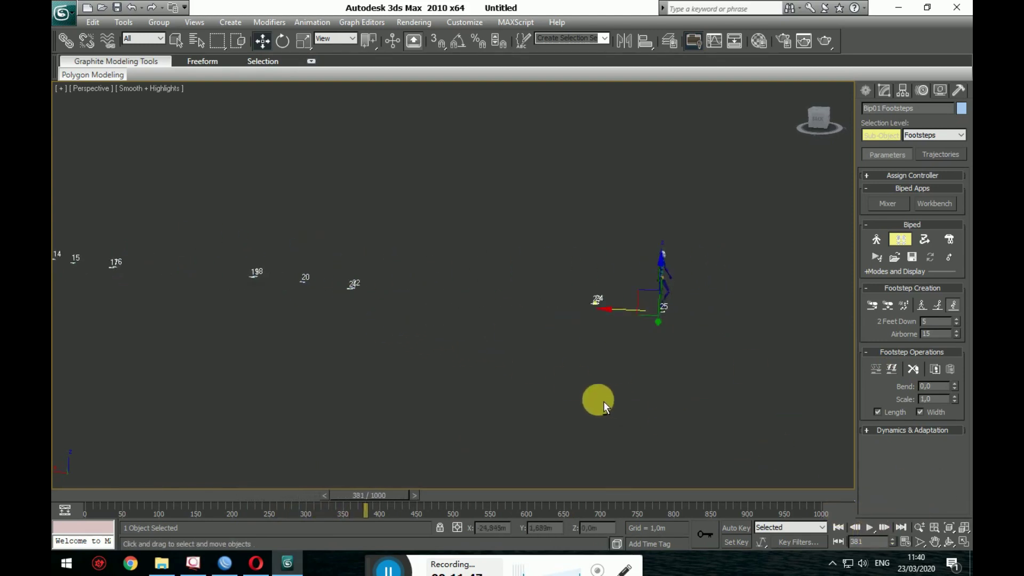
Step: Orbit and pan to review the whole curving footstep trail, selecting a group of footsteps
mouse_move(604, 401)
alt+middle_down()
mouse_move(437, 358)
mouse_move(361, 355)
mouse_move(489, 379)
alt+middle_up()
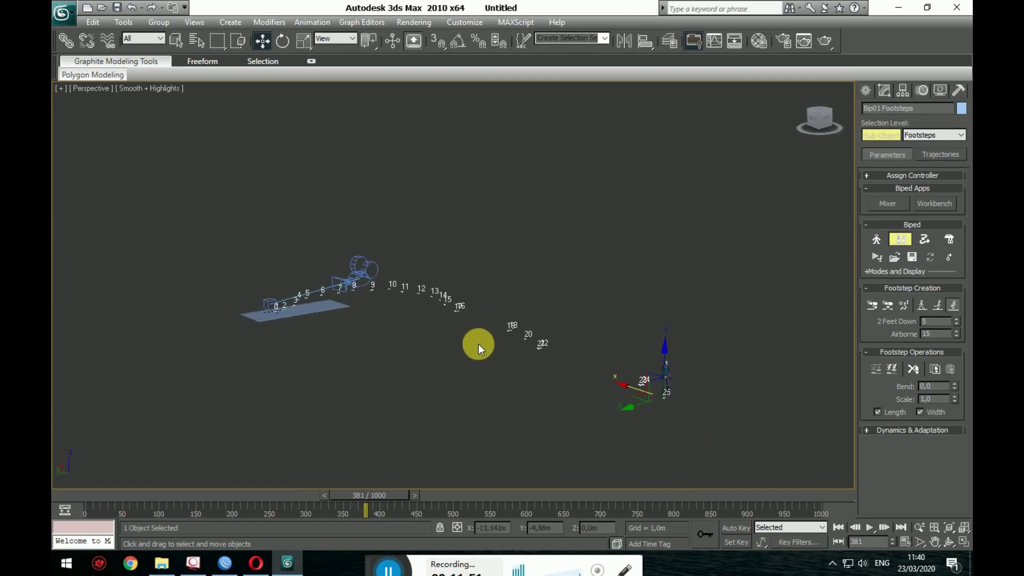
scroll(475, 278, up, 3)
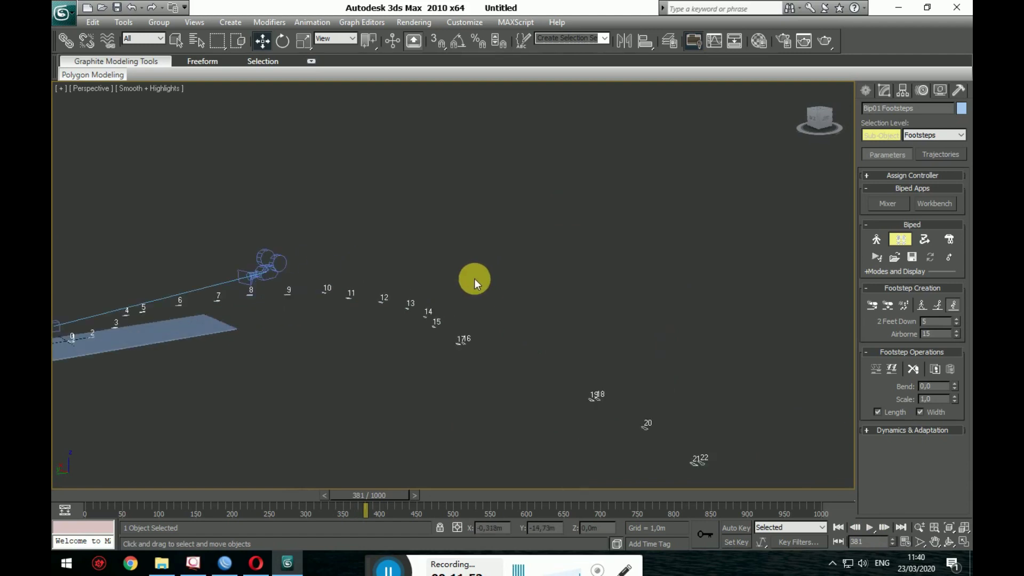
middle_drag(474, 331, 343, 229)
scroll(399, 274, down, 3)
mouse_move(399, 275)
alt+middle_down()
mouse_move(293, 258)
mouse_move(329, 263)
mouse_move(351, 280)
mouse_move(507, 300)
mouse_move(614, 350)
mouse_move(568, 311)
mouse_move(539, 356)
alt+middle_up()
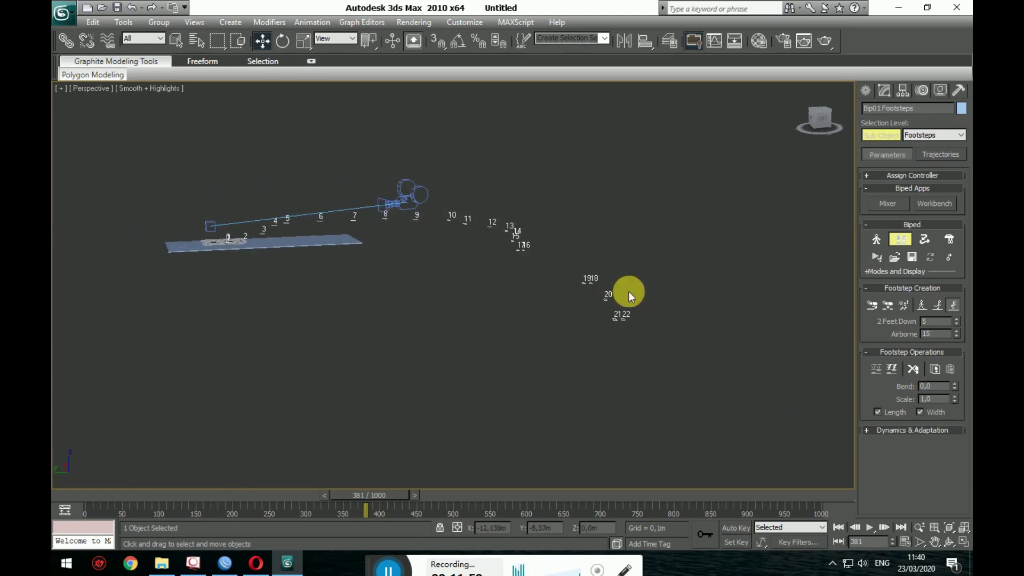
mouse_move(619, 259)
alt+middle_down()
mouse_move(693, 347)
mouse_move(443, 232)
alt+middle_up()
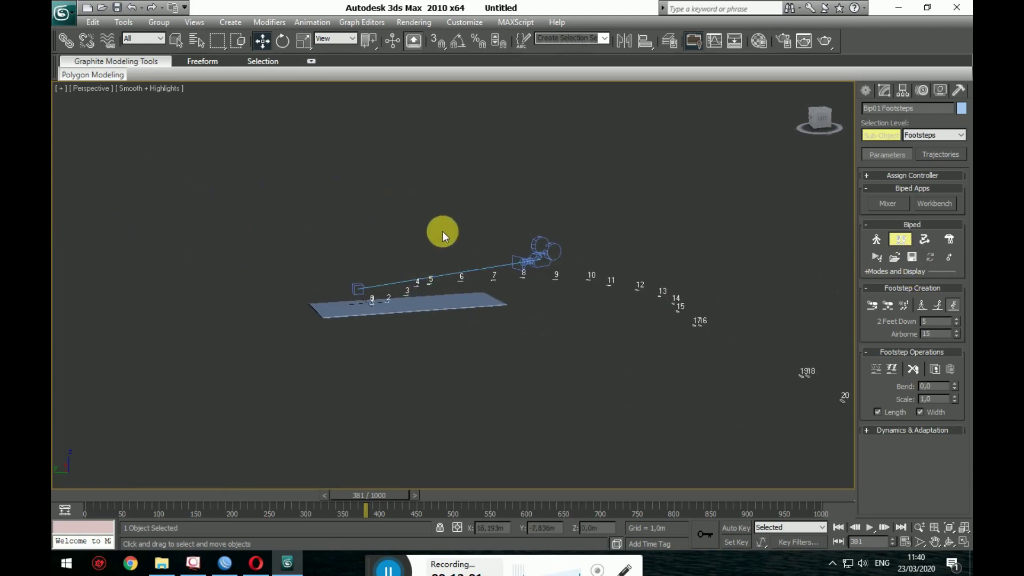
drag(450, 251, 750, 434)
mouse_move(518, 401)
alt+middle_down()
mouse_move(478, 429)
mouse_move(424, 373)
mouse_move(504, 362)
alt+middle_up()
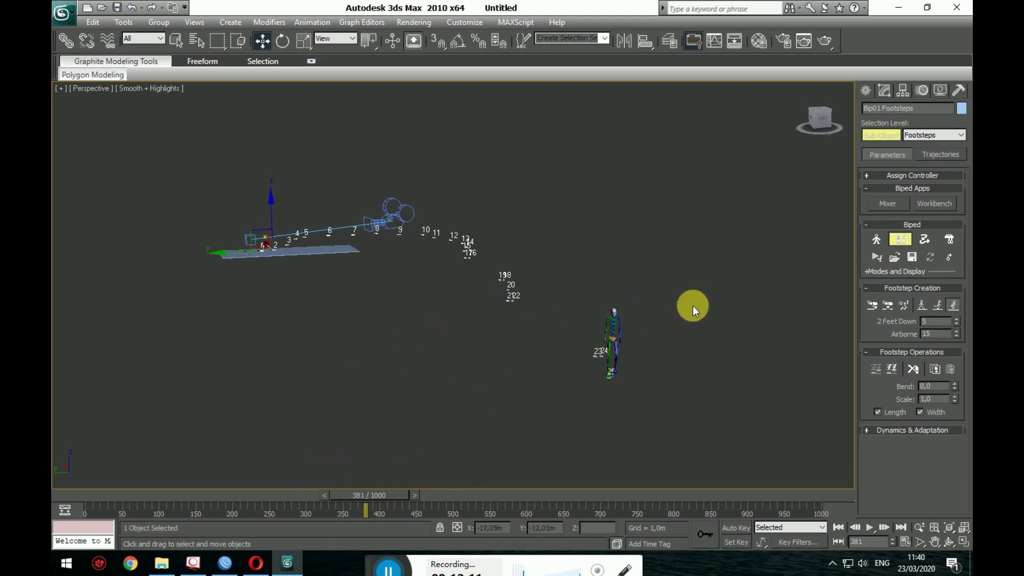
Step: Load Banana.bip onto the biped, accepting the obsolete-file warning
click(895, 262)
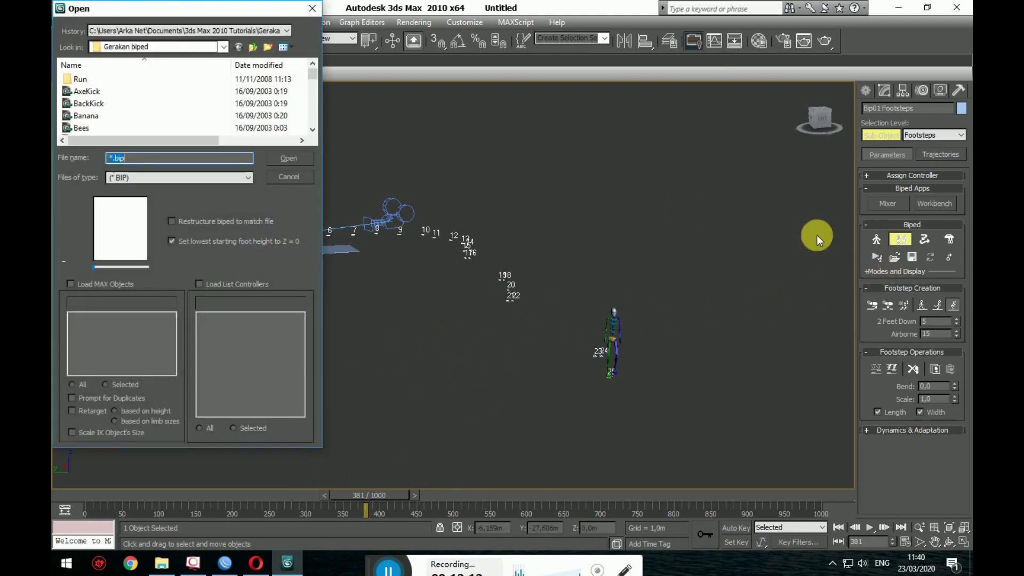
scroll(270, 126, down, 2)
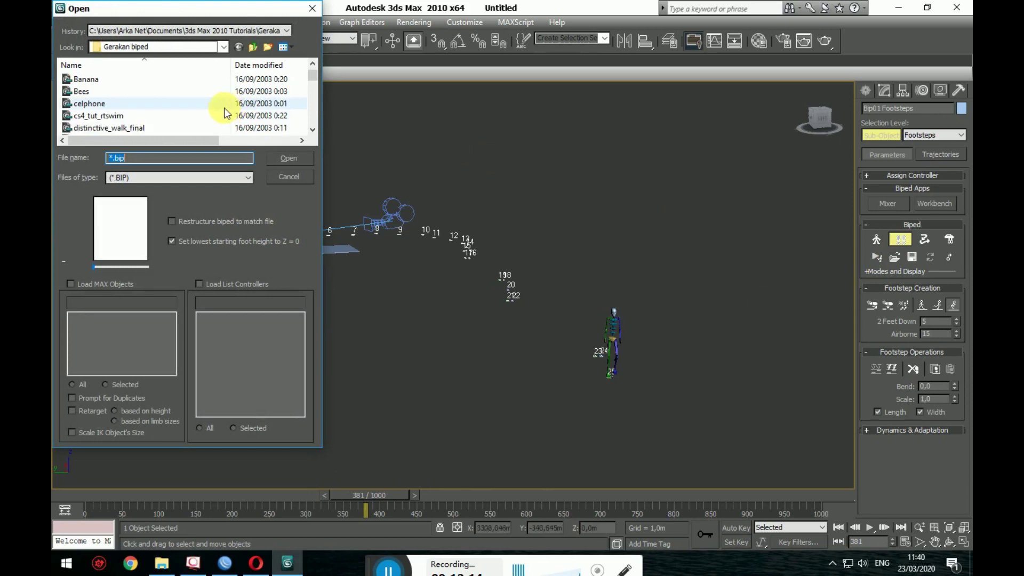
double_click(111, 86)
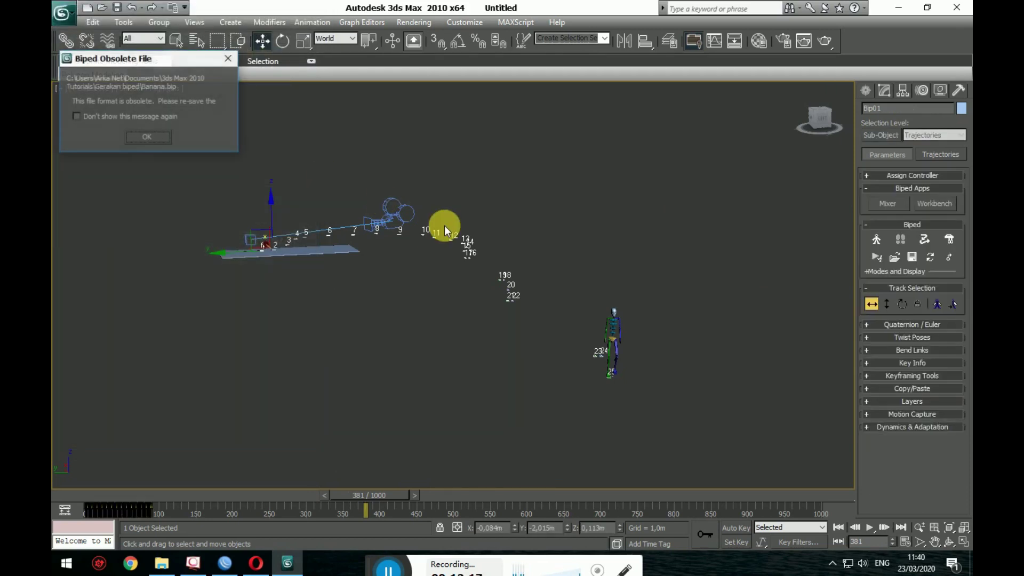
click(162, 134)
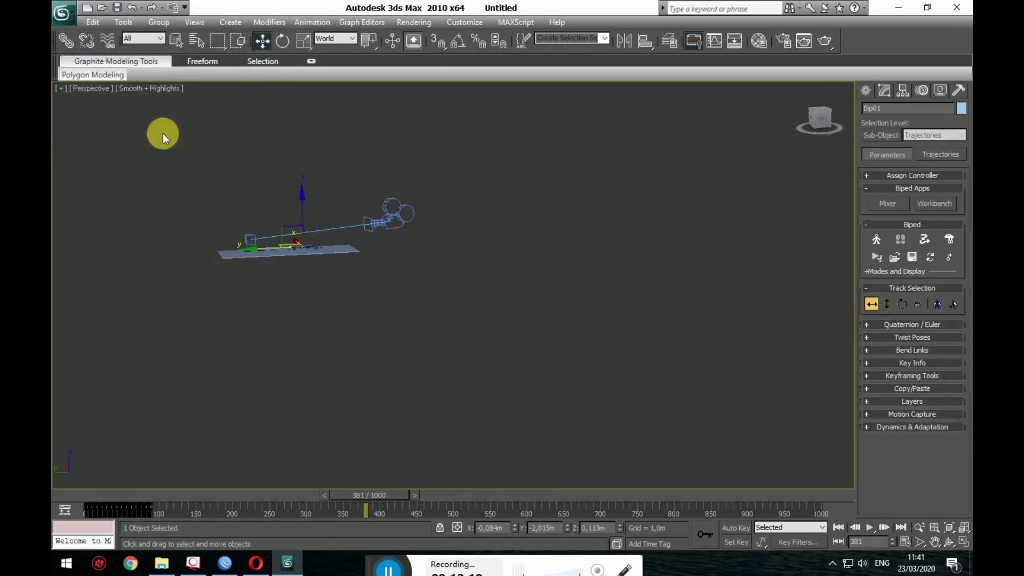
scroll(504, 343, up, 5)
Step: Rewind to frame 0 and play the Banana motion until Bip01 falls flat at frame 71
mouse_move(450, 344)
alt+middle_down()
mouse_move(546, 415)
mouse_move(432, 382)
mouse_move(578, 350)
mouse_move(340, 398)
alt+middle_up()
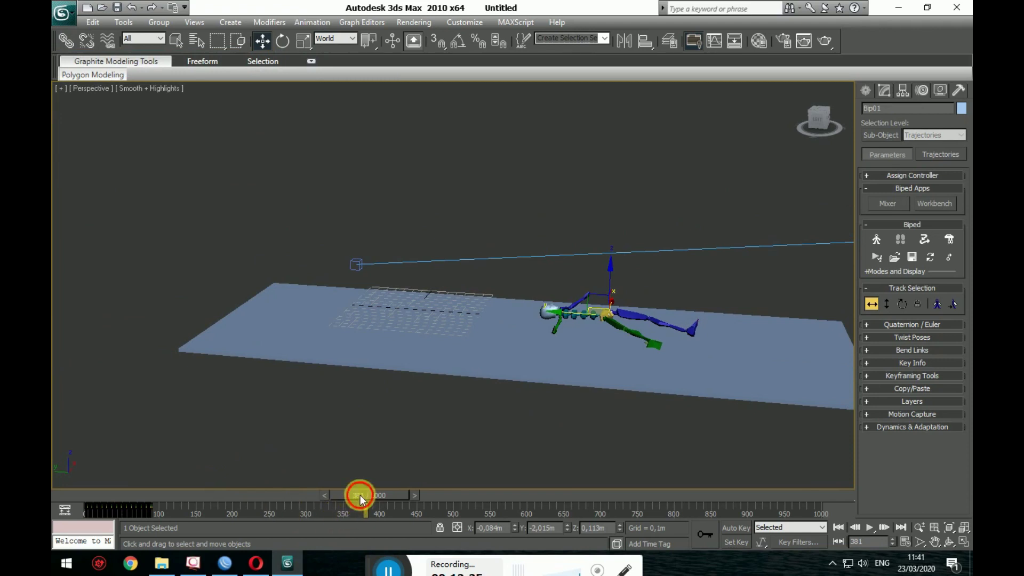
drag(360, 495, 80, 497)
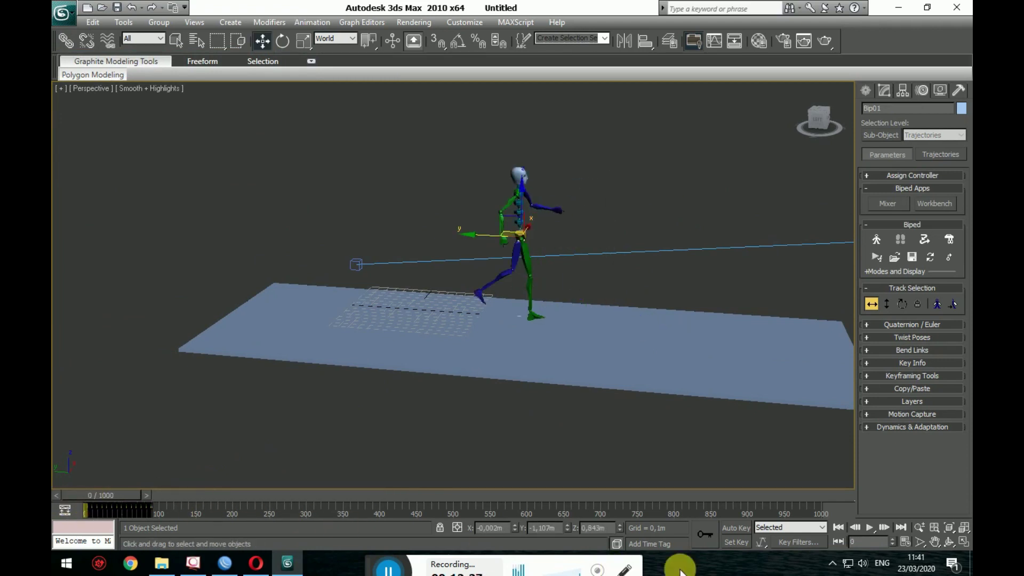
middle_drag(584, 291, 513, 288)
click(874, 528)
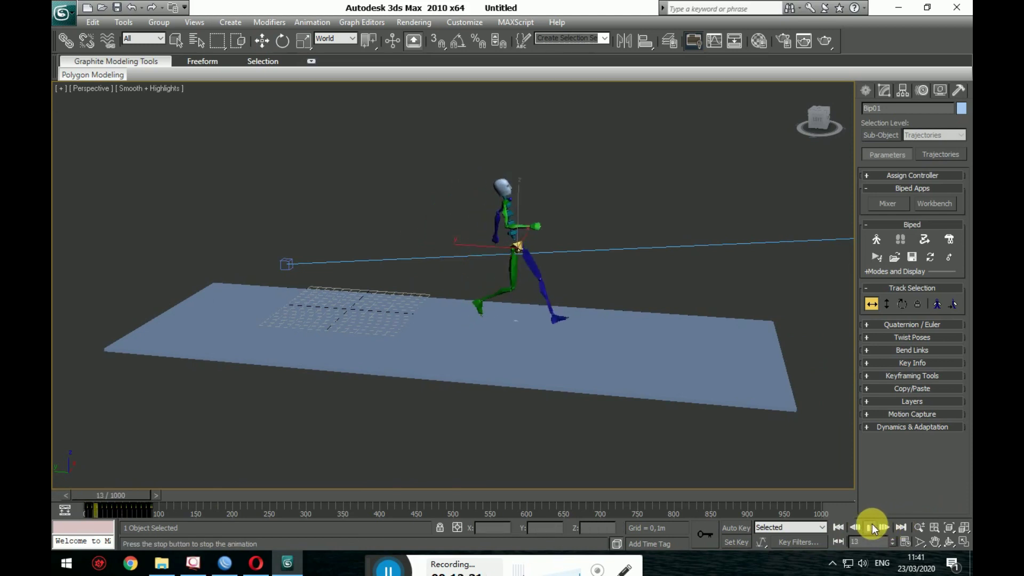
click(872, 527)
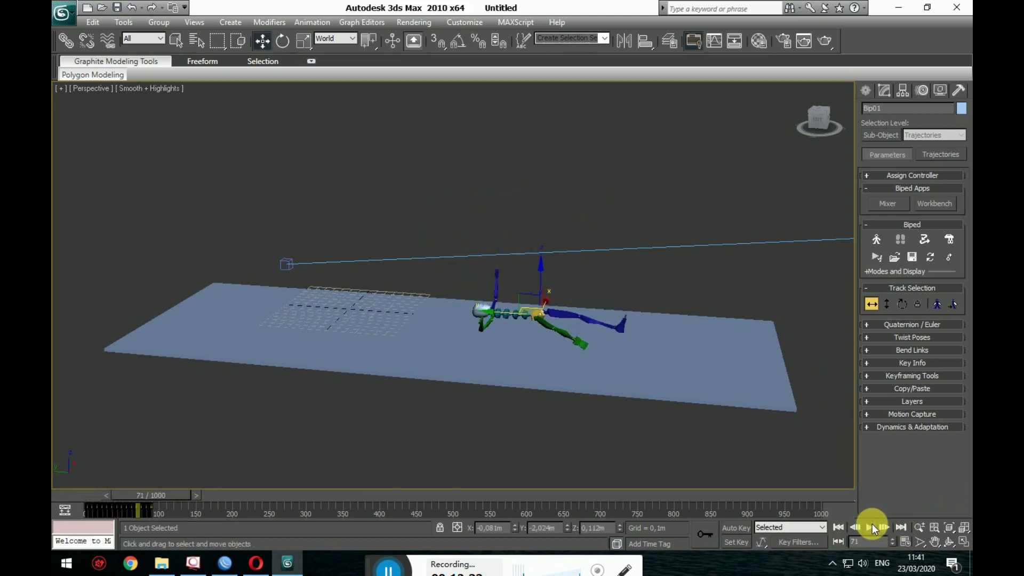
Step: Load AxeKick.bip onto the biped and dismiss the obsolete-file warning
click(895, 258)
click(114, 92)
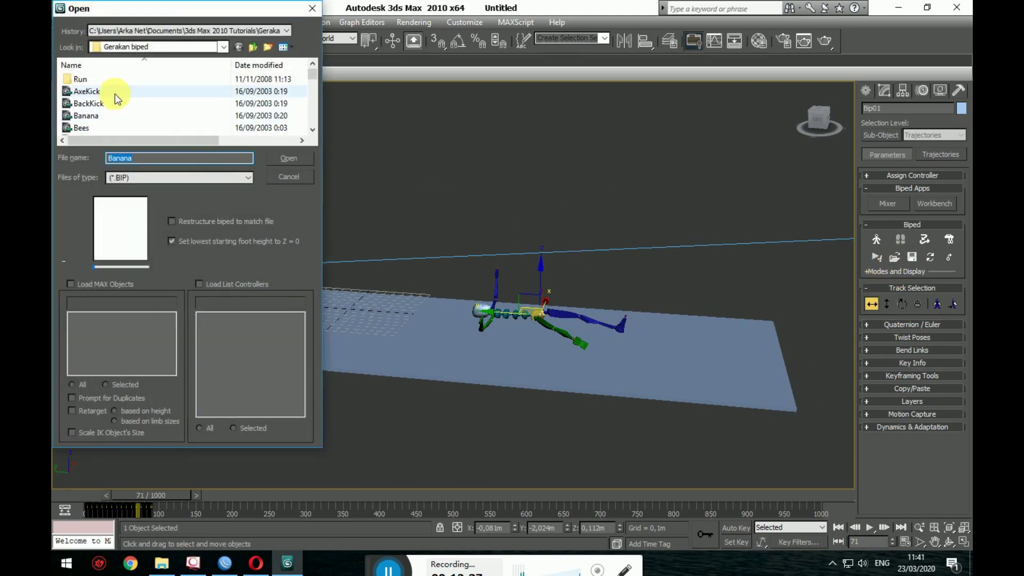
double_click(114, 91)
click(146, 146)
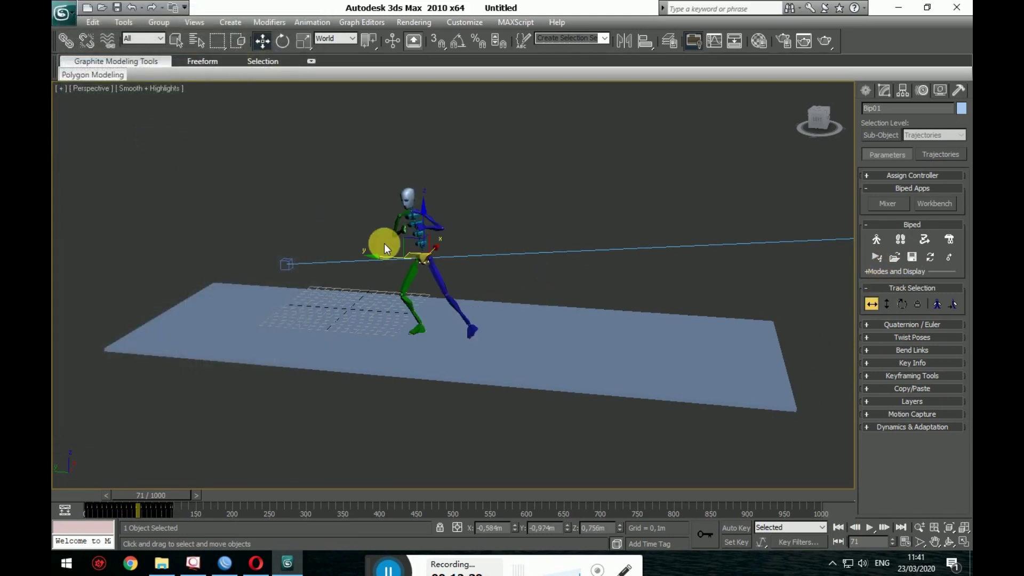
Step: Rewind to frame 0 and play the AxeKick animation, stopping at frame 127
drag(179, 494, 128, 492)
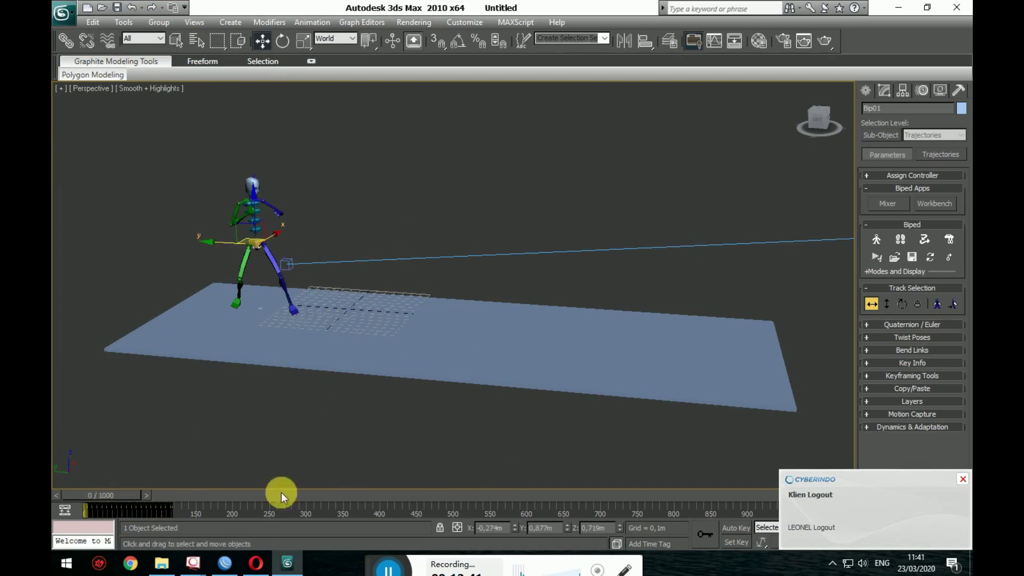
click(963, 480)
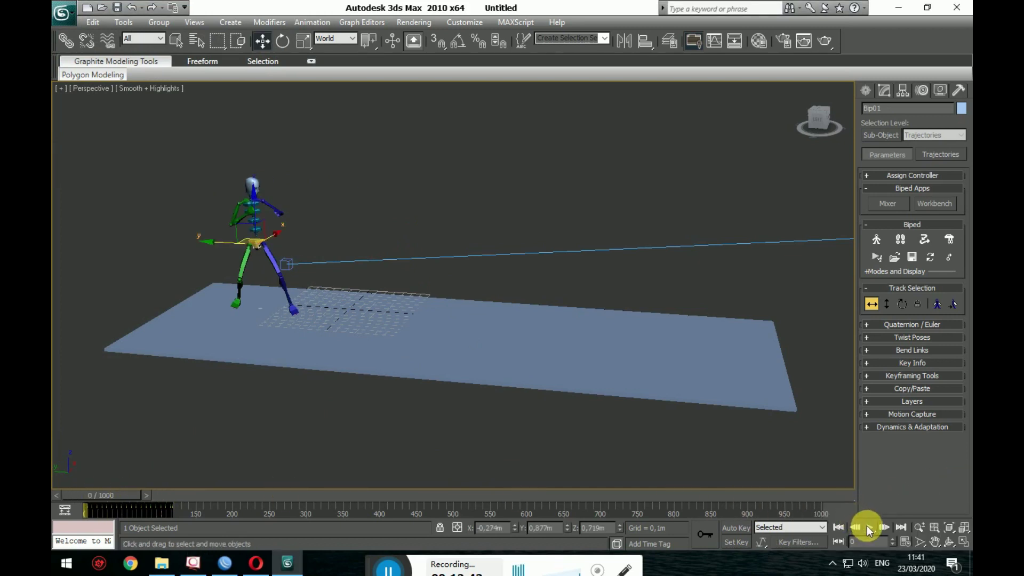
click(868, 530)
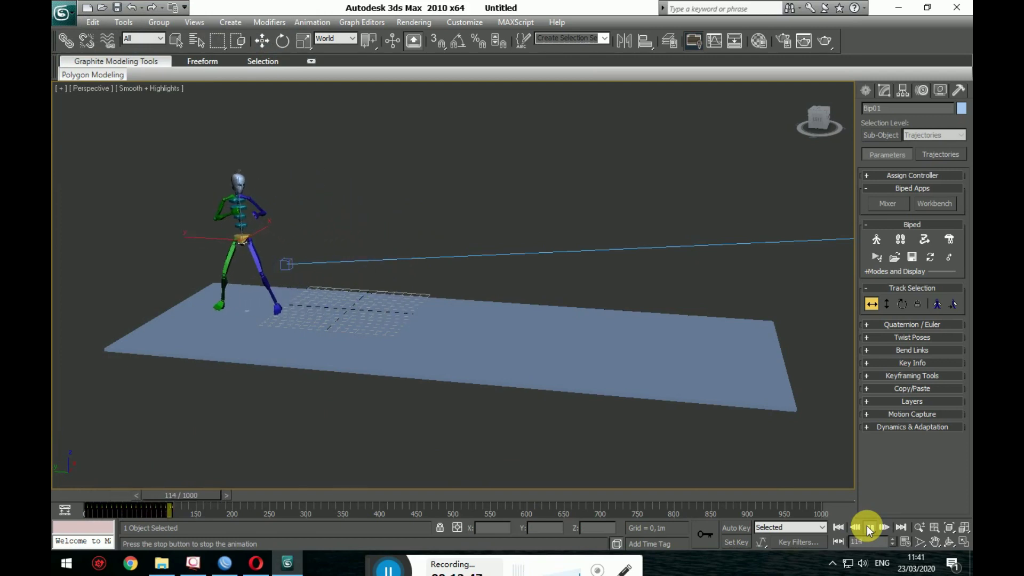
click(869, 530)
key(w)
scroll(208, 206, up, 1)
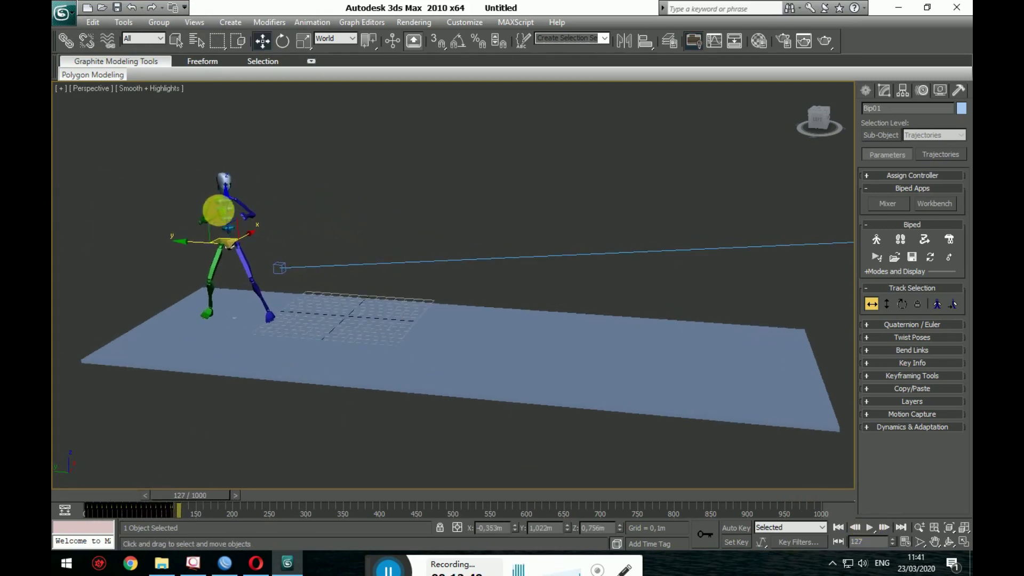
scroll(235, 224, up, 1)
scroll(310, 266, up, 1)
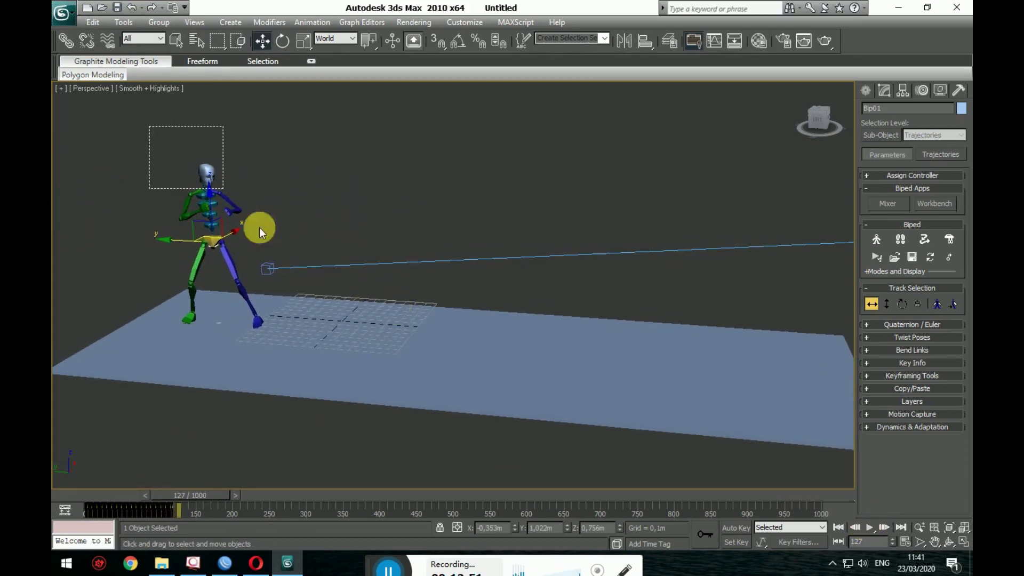
Step: Clone the whole Bip01 hierarchy to the right as Bip02
double_click(202, 250)
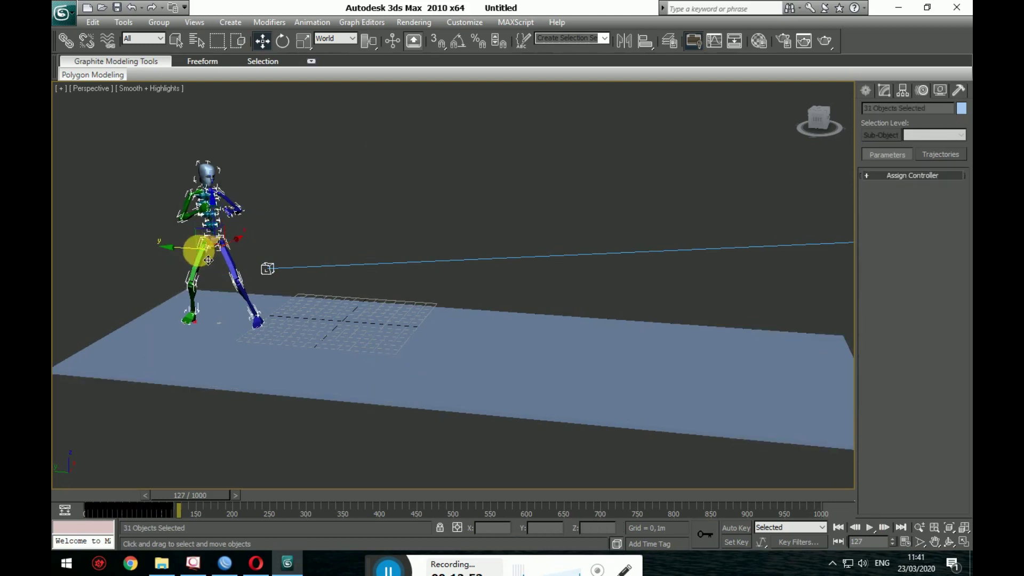
shift+drag(187, 256, 567, 334)
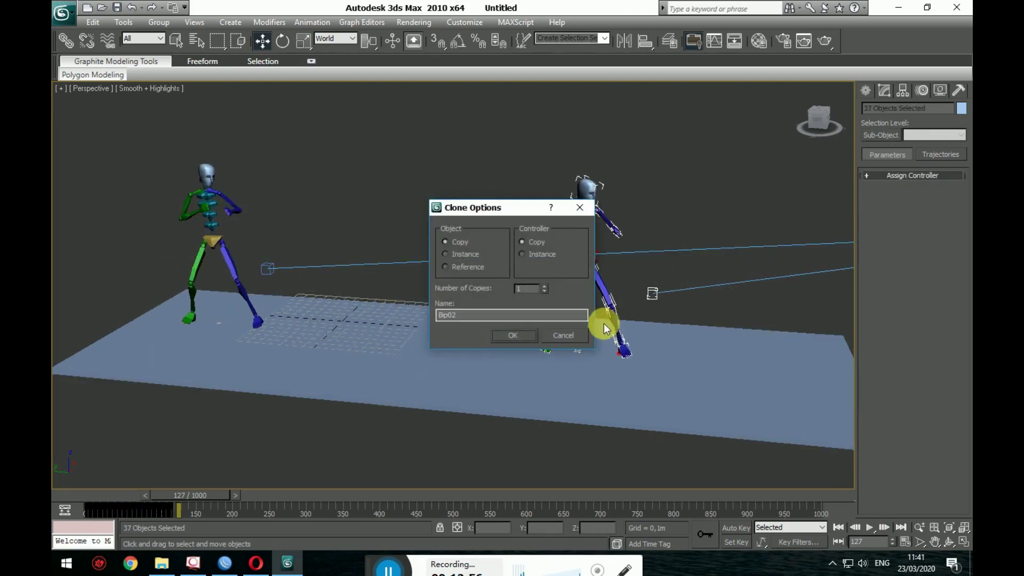
click(515, 335)
Step: Try rotating Bip02, then orbit and pan the view to frame both bipeds
click(283, 42)
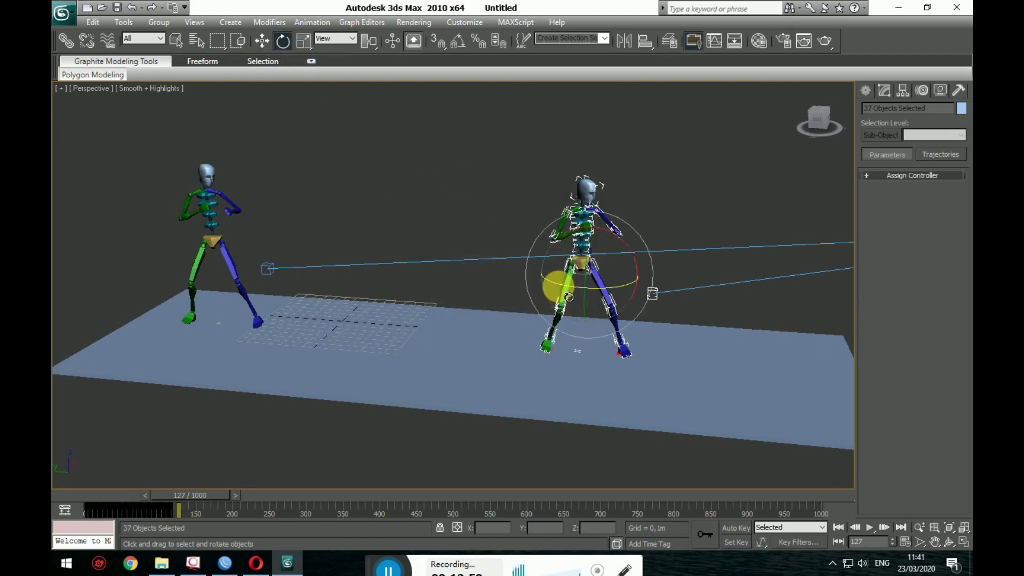
drag(569, 298, 675, 324)
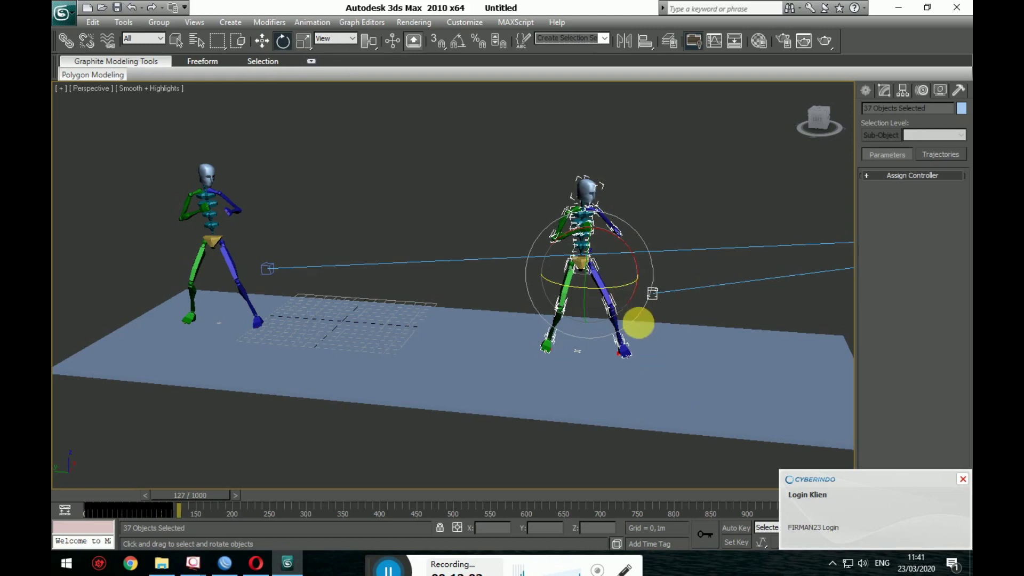
mouse_move(396, 85)
alt+middle_down()
mouse_move(476, 230)
mouse_move(514, 190)
mouse_move(425, 219)
mouse_move(555, 222)
mouse_move(474, 275)
alt+middle_up()
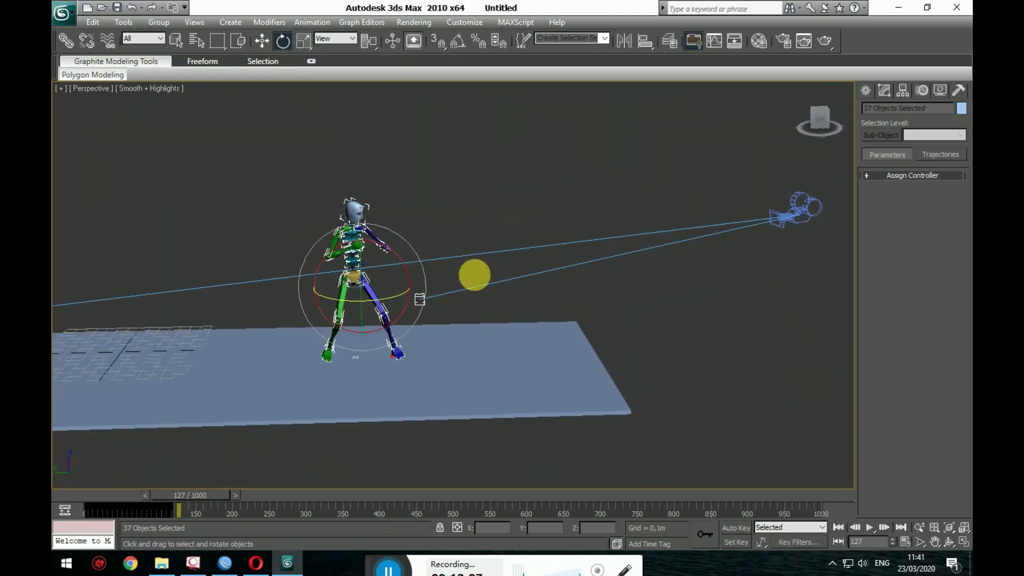
scroll(476, 276, down, 5)
click(476, 231)
mouse_move(475, 230)
middle_down()
mouse_move(539, 238)
mouse_move(512, 270)
middle_up()
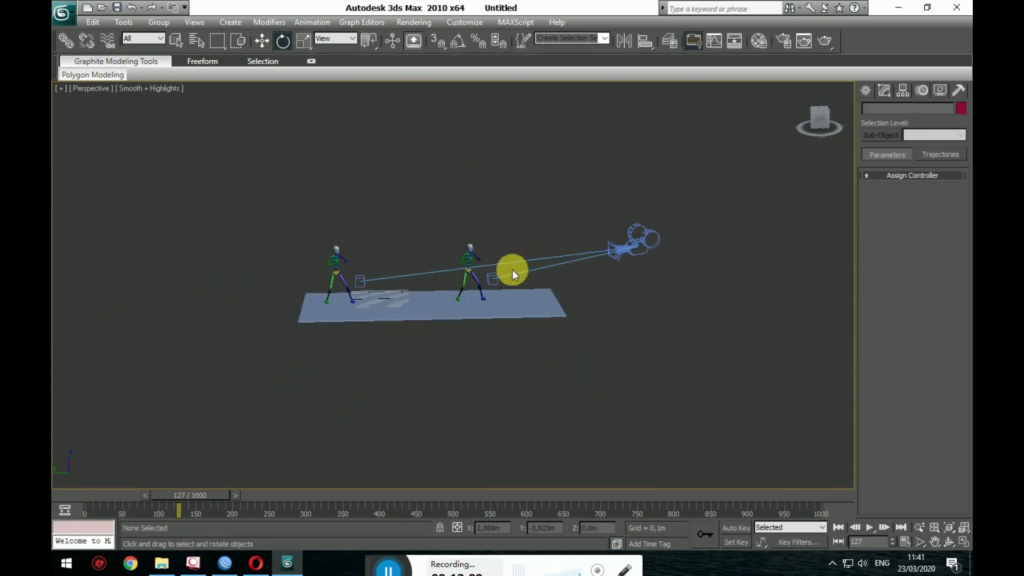
Step: Scrub the timeline from frame 75 to 165 to preview both bipeds' motion
click(505, 288)
click(497, 210)
scroll(533, 200, up, 3)
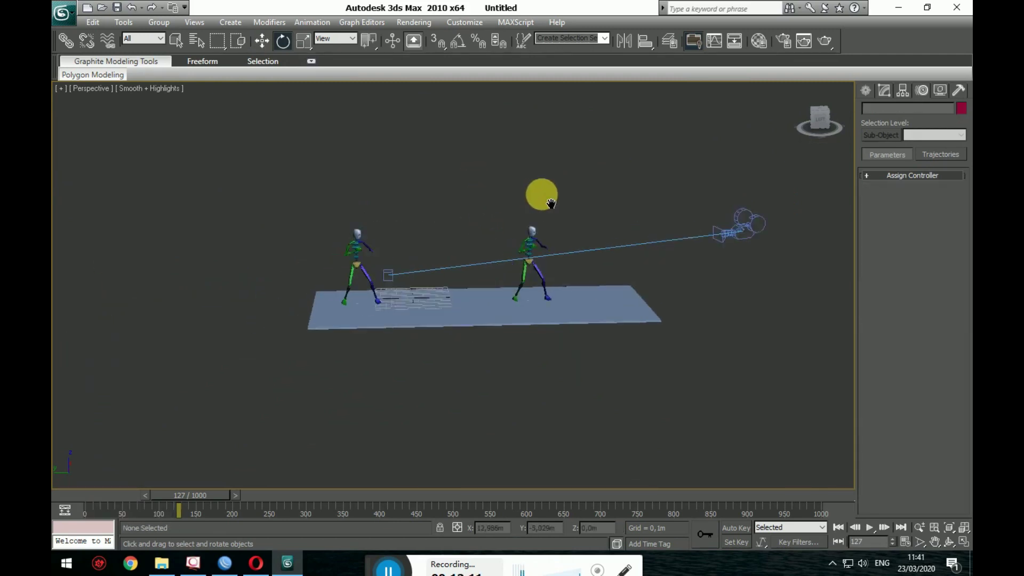
scroll(539, 194, up, 2)
click(207, 490)
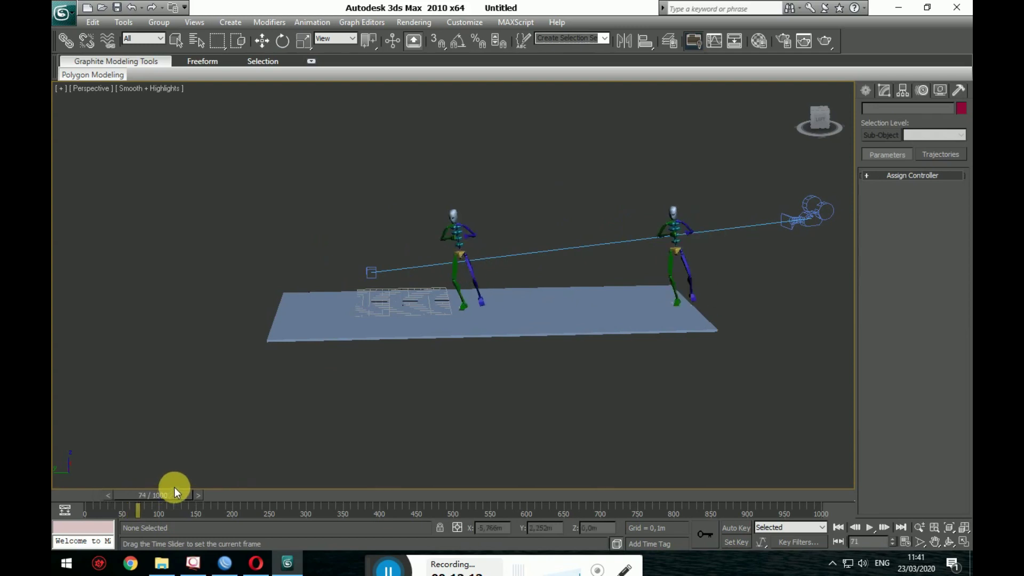
mouse_move(171, 491)
mouse_down()
mouse_move(236, 488)
mouse_move(126, 486)
mouse_up()
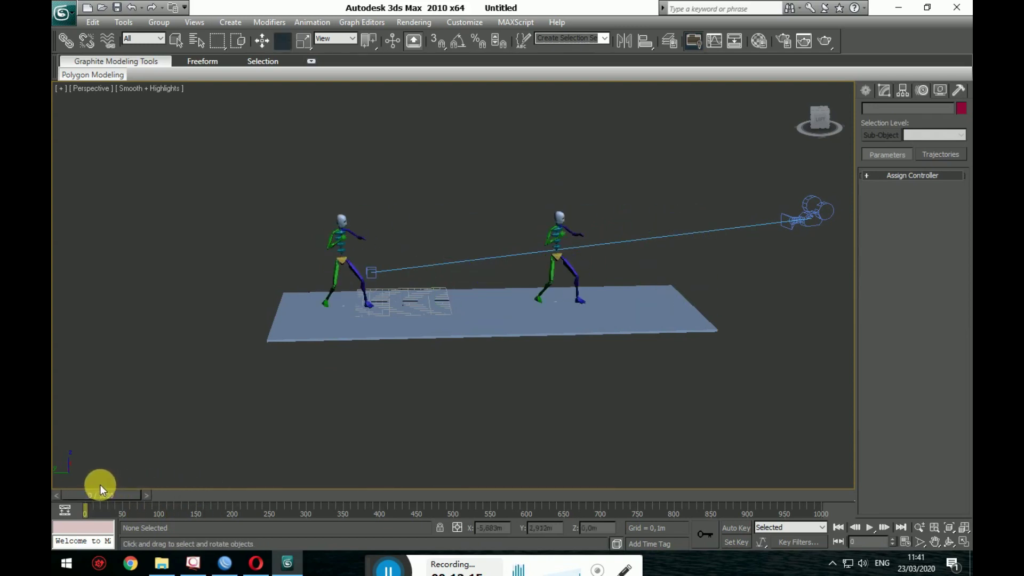
drag(617, 302, 614, 299)
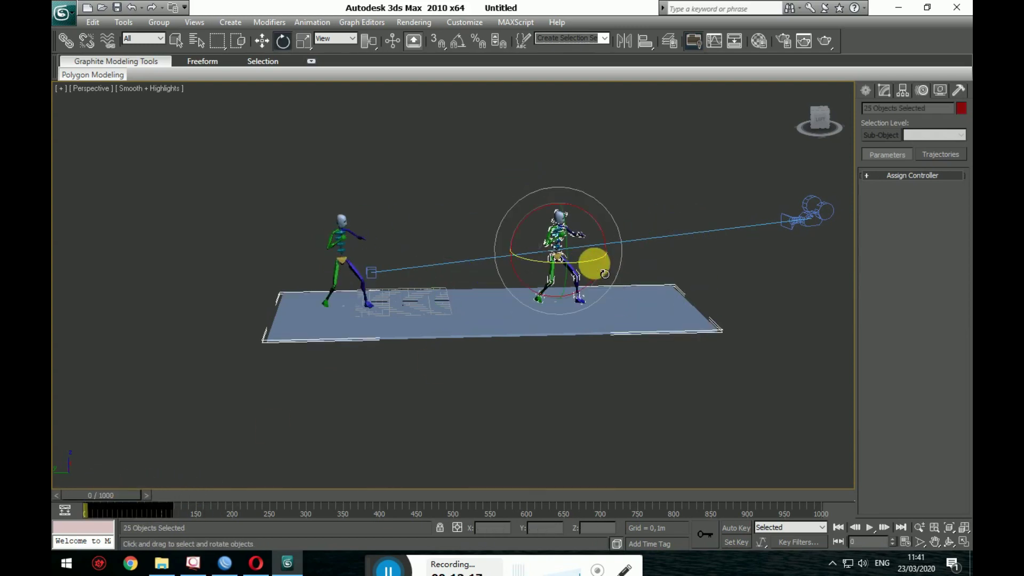
drag(594, 263, 587, 292)
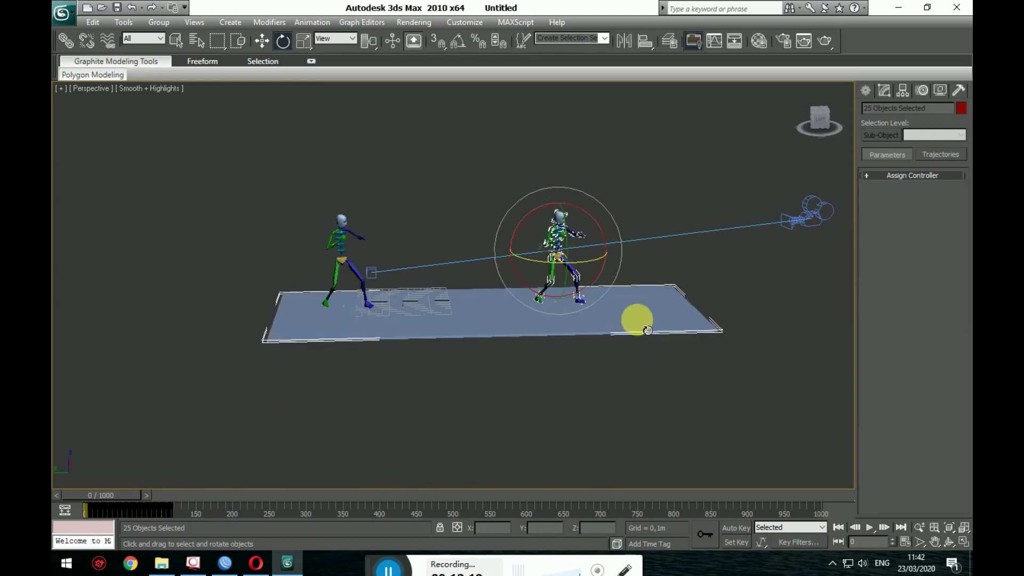
alt+click(648, 331)
drag(599, 277, 423, 277)
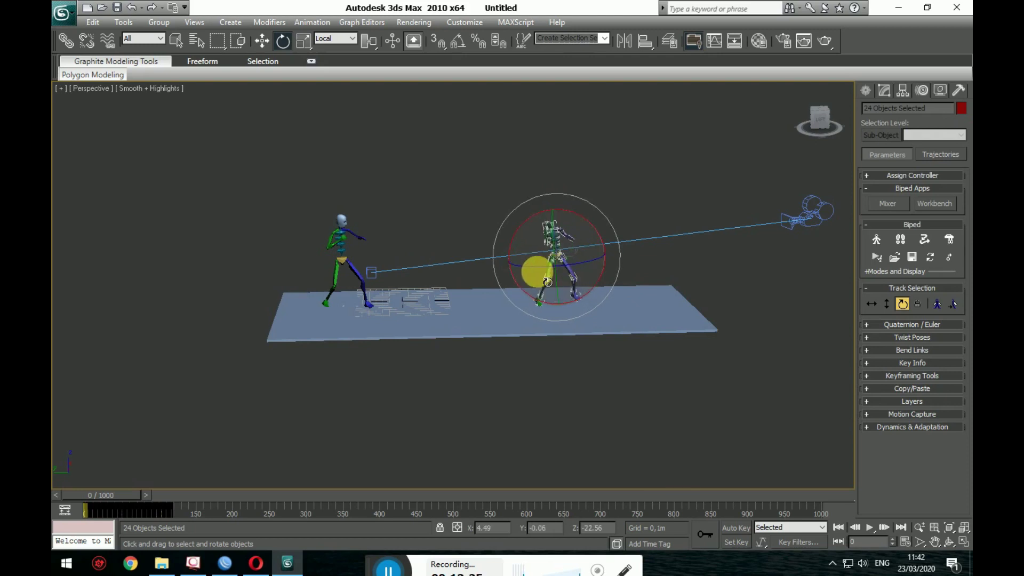
drag(548, 282, 510, 283)
scroll(560, 353, up, 5)
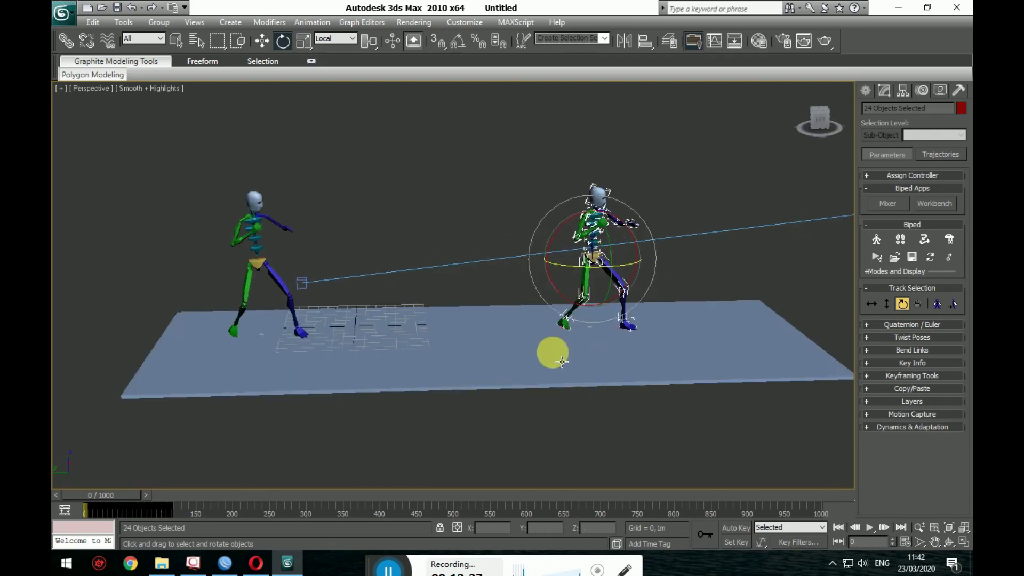
click(267, 40)
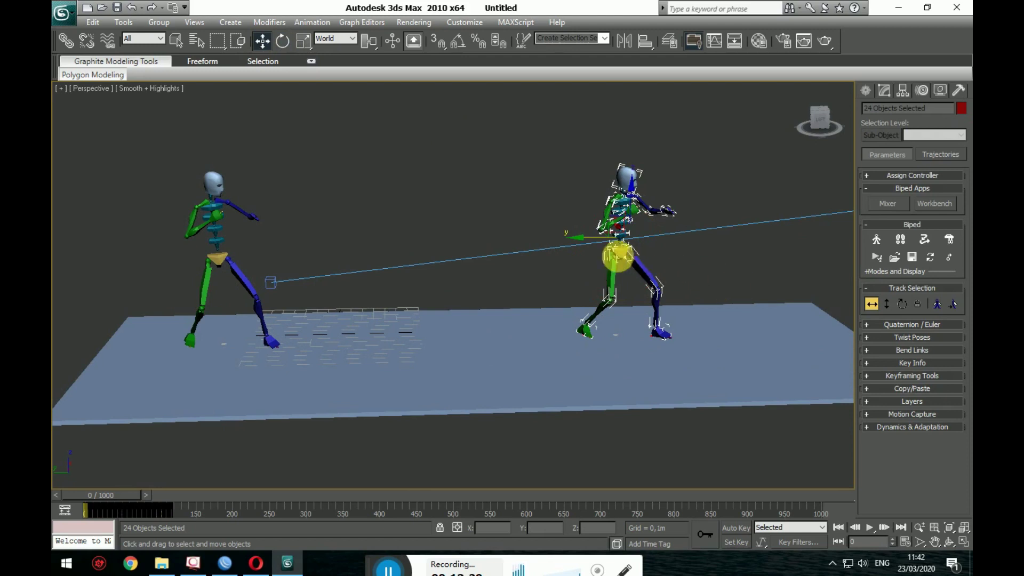
mouse_move(594, 243)
mouse_down()
mouse_move(672, 262)
mouse_move(393, 261)
mouse_up()
right_click(393, 261)
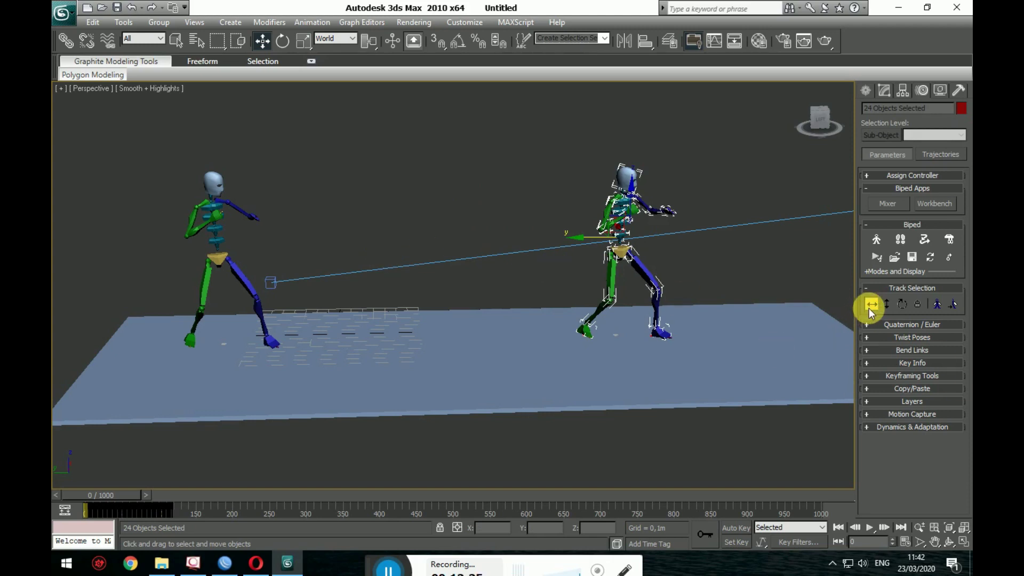
click(902, 306)
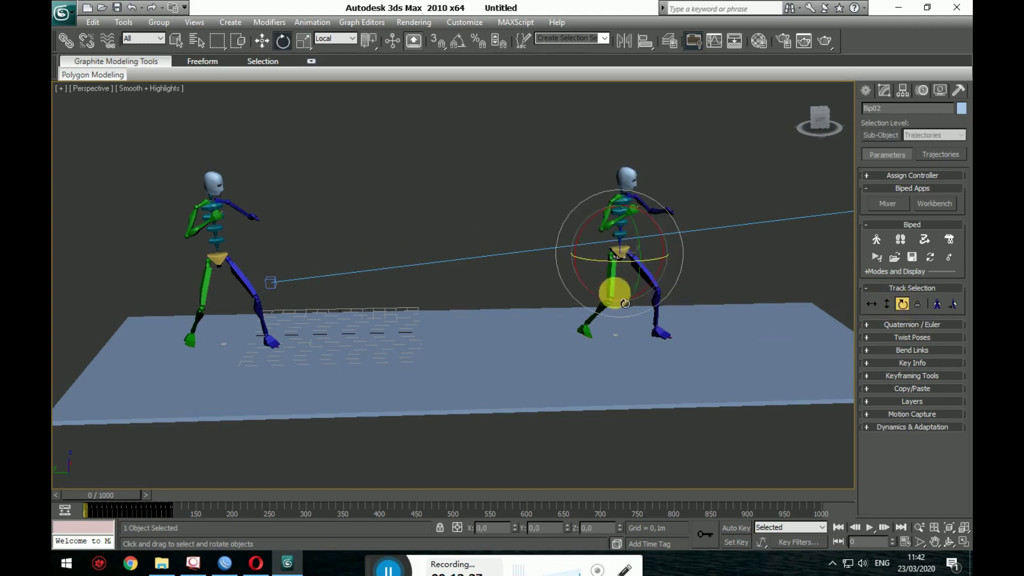
mouse_move(632, 277)
mouse_down()
mouse_move(692, 282)
mouse_move(590, 274)
mouse_move(581, 288)
mouse_move(757, 348)
mouse_up()
right_click(756, 348)
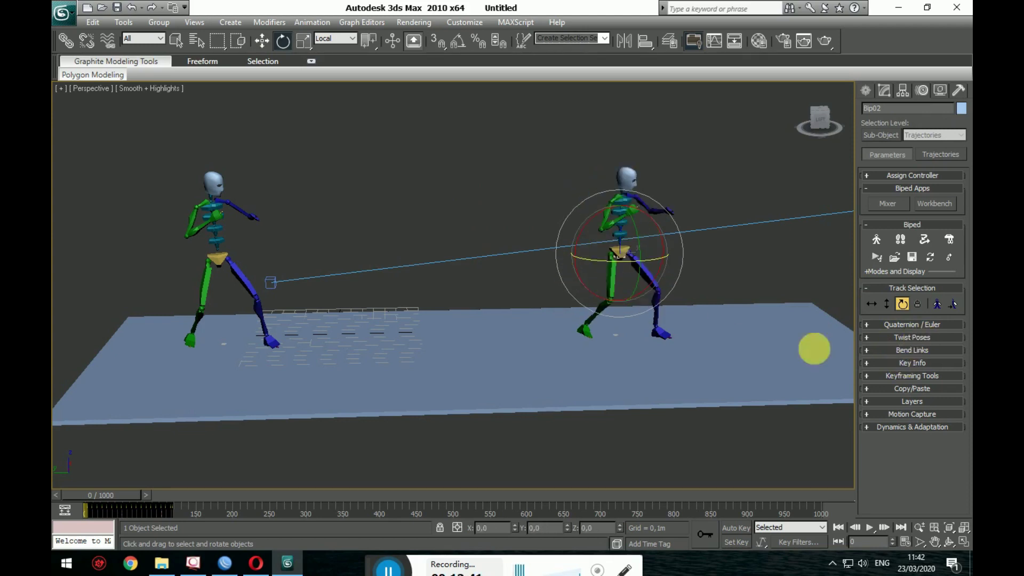
middle_drag(814, 349, 820, 354)
mouse_move(113, 496)
mouse_down()
mouse_move(154, 491)
mouse_move(121, 492)
mouse_move(129, 491)
mouse_up()
key(e)
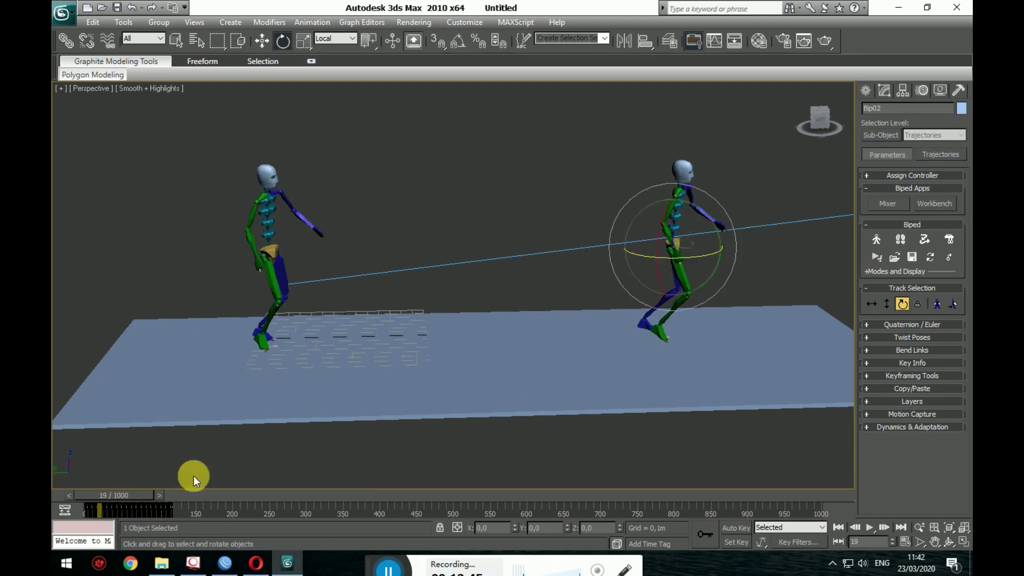
mouse_move(704, 287)
mouse_down()
mouse_move(724, 265)
mouse_move(805, 256)
mouse_up()
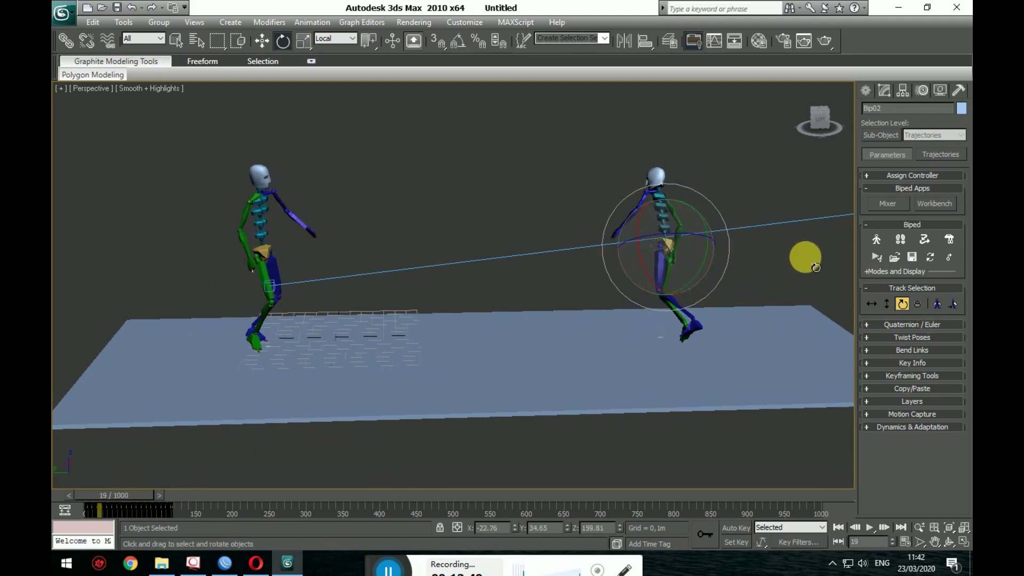
mouse_move(146, 491)
mouse_down()
mouse_move(128, 492)
mouse_move(203, 485)
mouse_move(126, 486)
mouse_move(206, 493)
mouse_move(85, 488)
mouse_up()
click(913, 303)
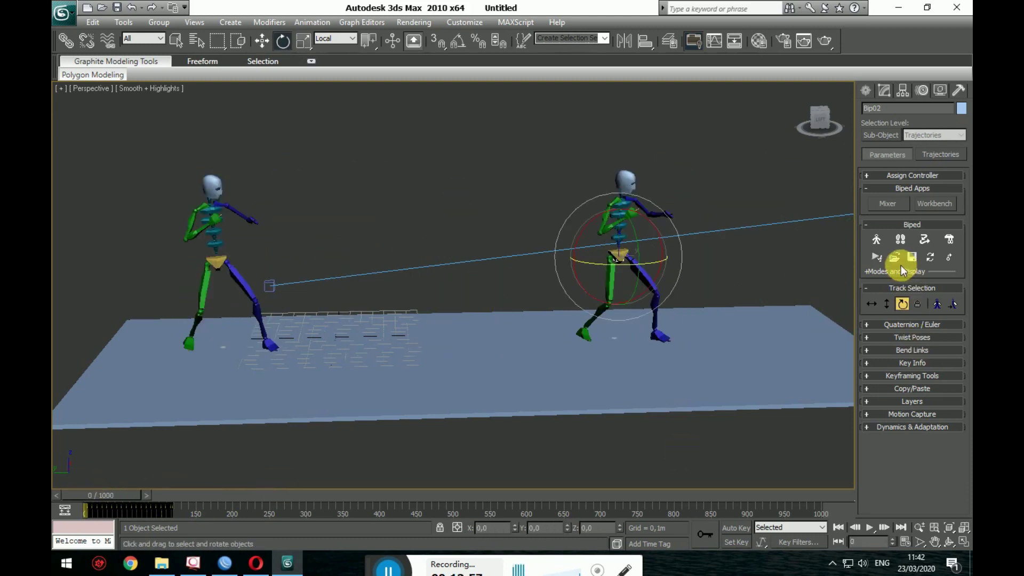
Step: Load a motion-capture .bip file onto Bip02 and accept the outdated-file warning
scroll(176, 125, down, 3)
scroll(172, 126, down, 3)
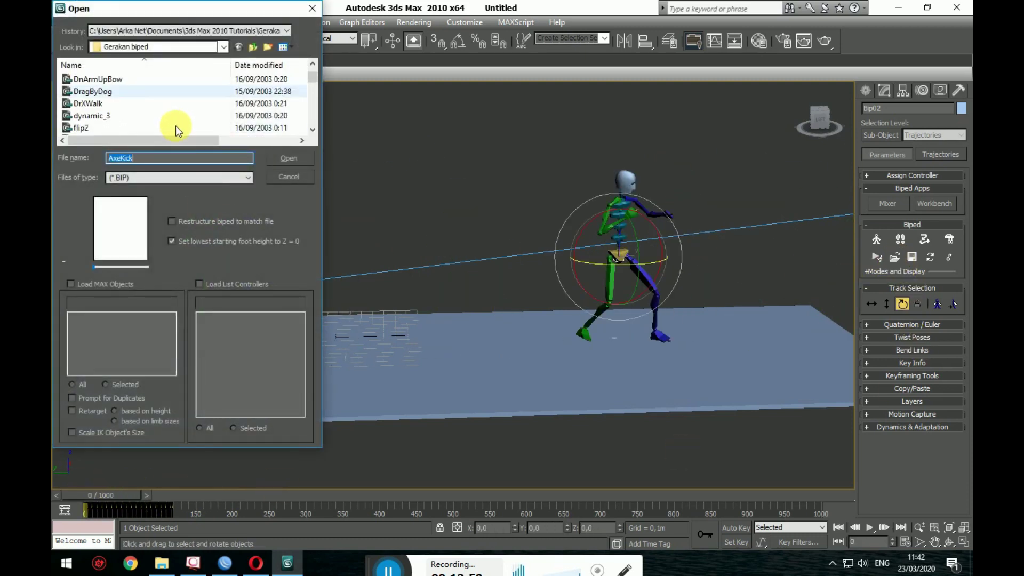
scroll(134, 129, down, 3)
scroll(128, 127, up, 2)
scroll(109, 139, up, 2)
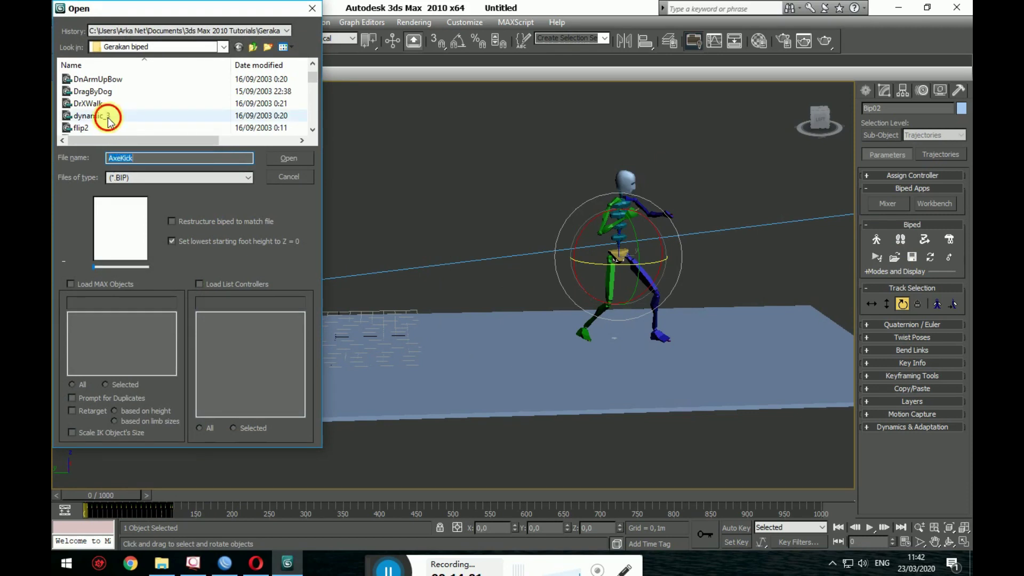
double_click(108, 117)
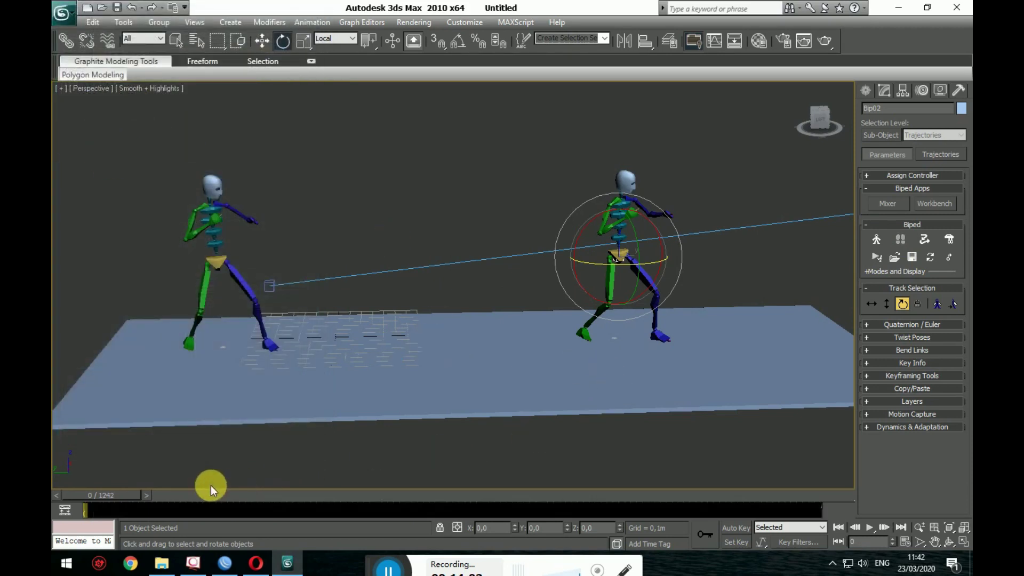
click(303, 525)
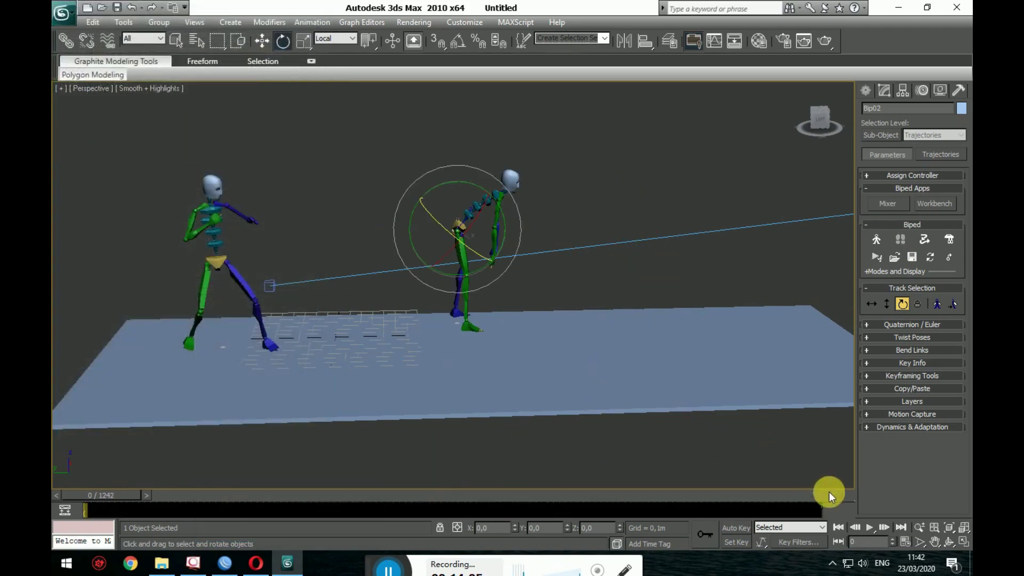
Step: Play the fight, stopping at frame 200, then rewind to frame 0 and replay
click(870, 527)
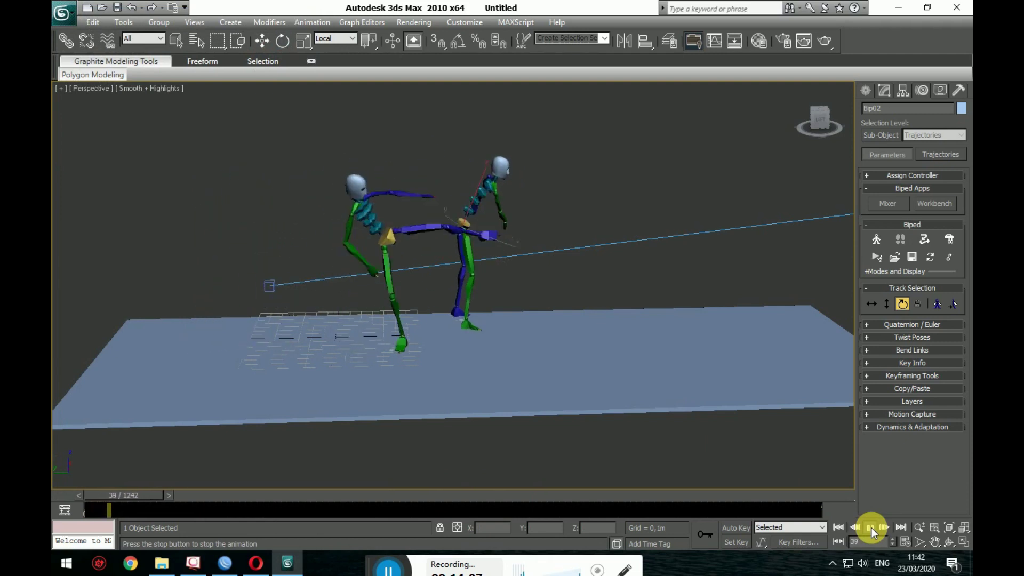
mouse_move(564, 287)
alt+middle_down()
mouse_move(204, 314)
mouse_move(457, 361)
mouse_move(697, 361)
mouse_move(869, 323)
alt+middle_up()
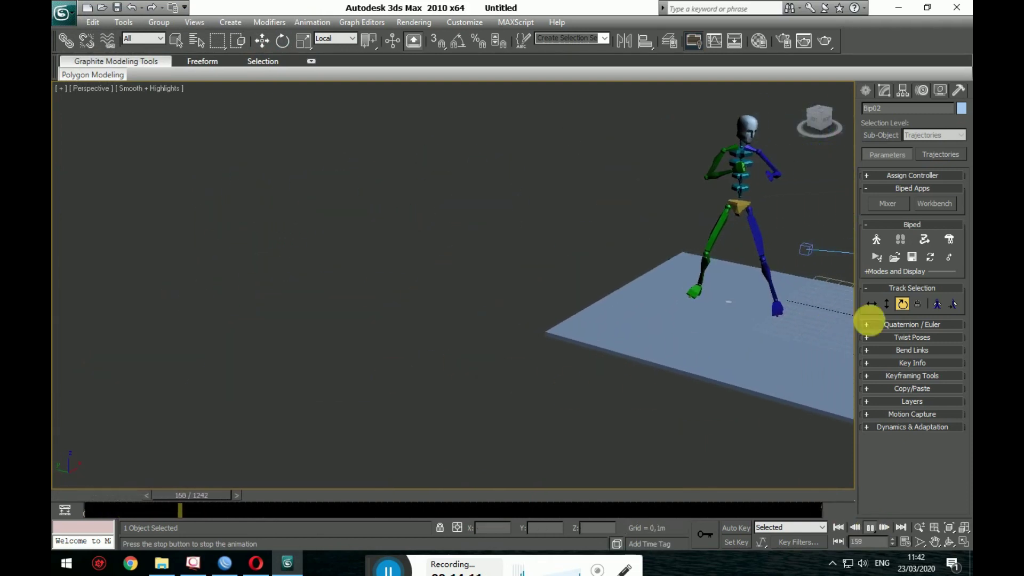
click(948, 525)
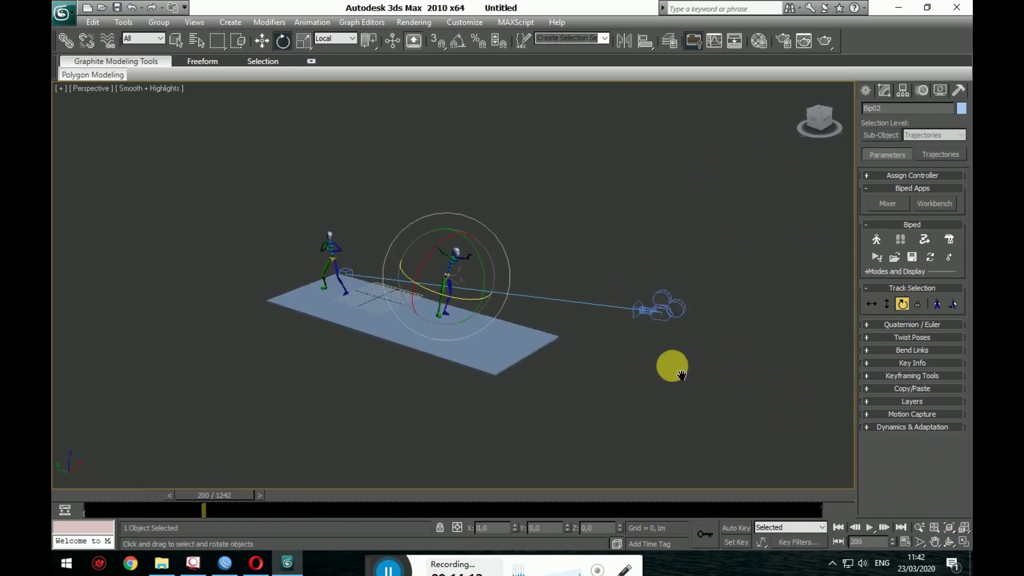
scroll(497, 352, up, 5)
drag(203, 499, 65, 481)
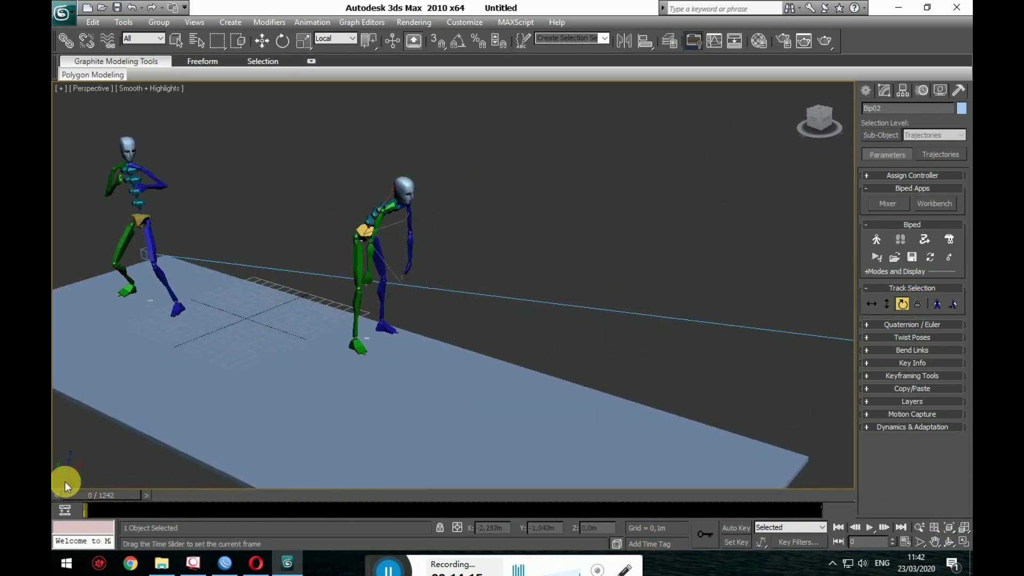
click(879, 528)
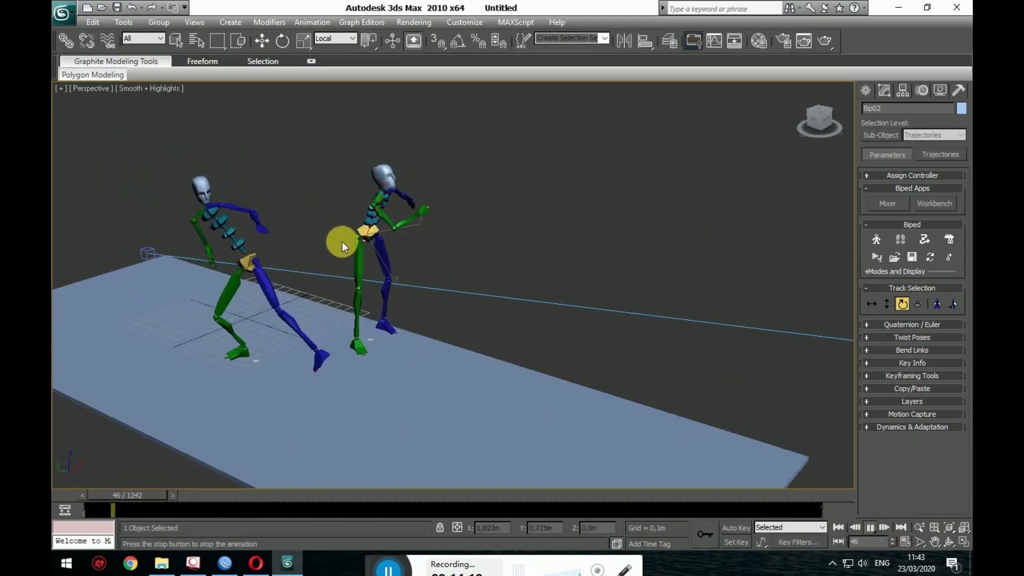
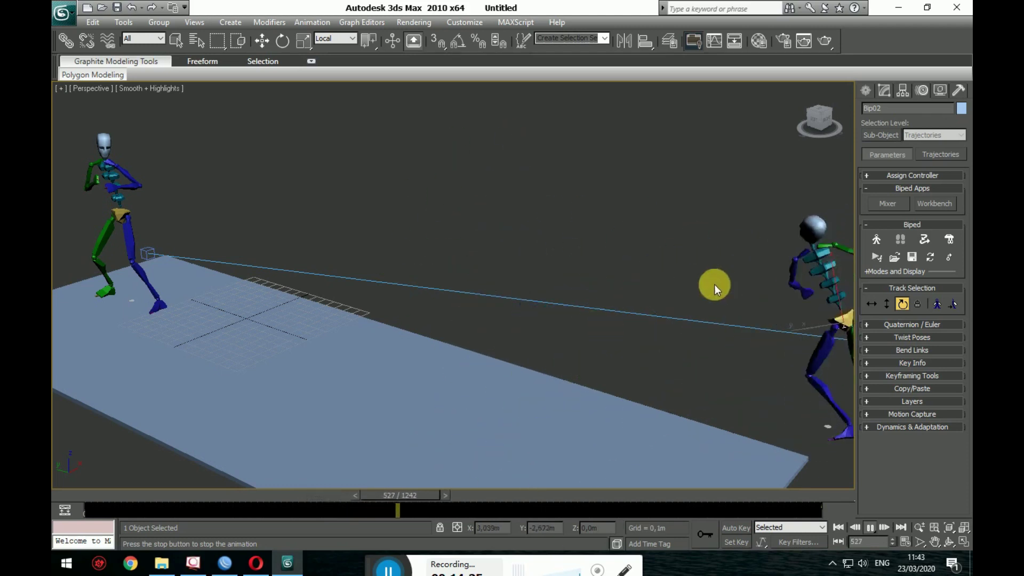
Step: Halt the biped playback at frame 637, switch to Rotate, and frame both bipeds in view
middle_drag(715, 289, 571, 265)
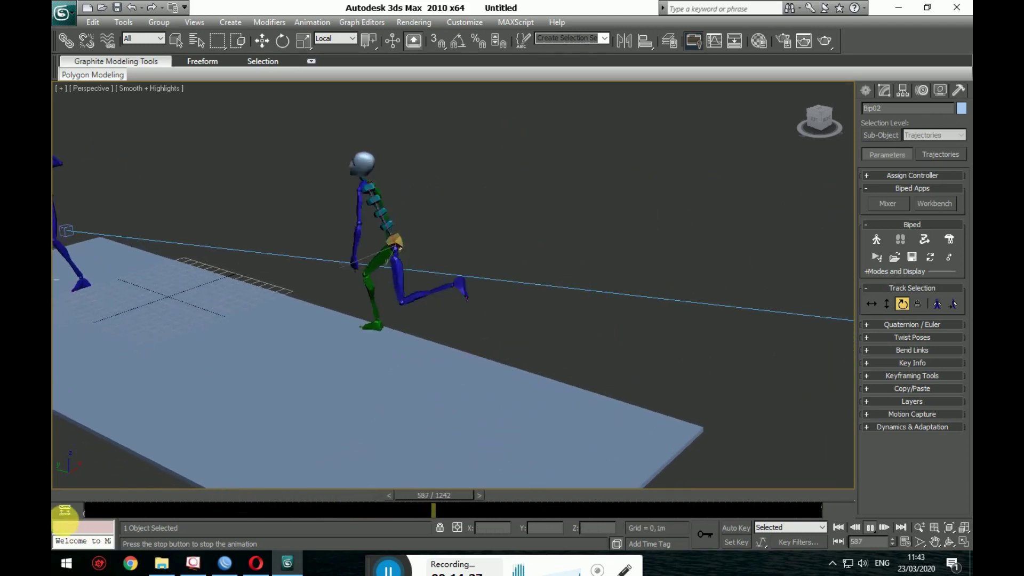
click(870, 527)
key(e)
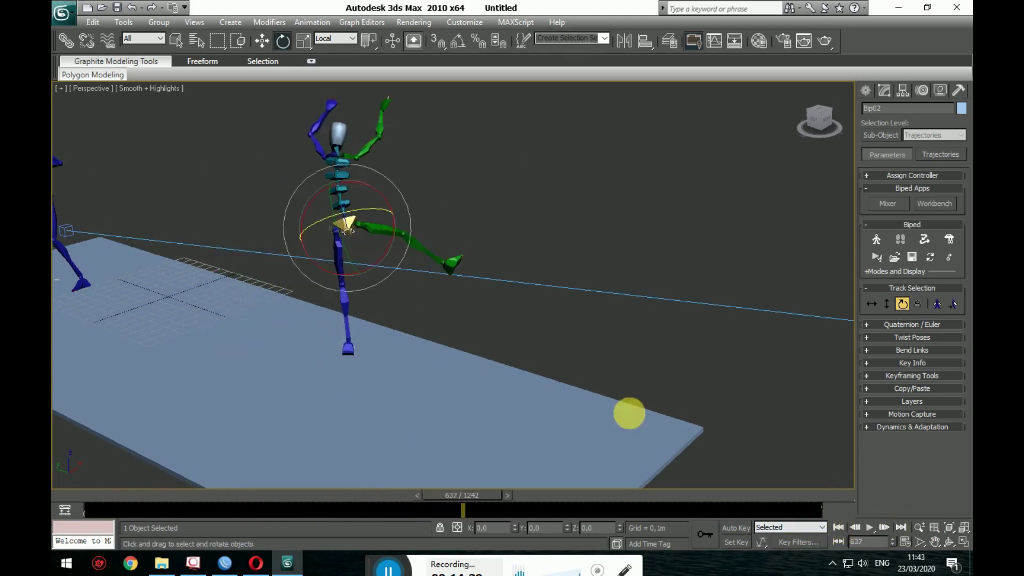
mouse_move(629, 413)
alt+middle_down()
mouse_move(685, 313)
mouse_move(329, 340)
alt+middle_up()
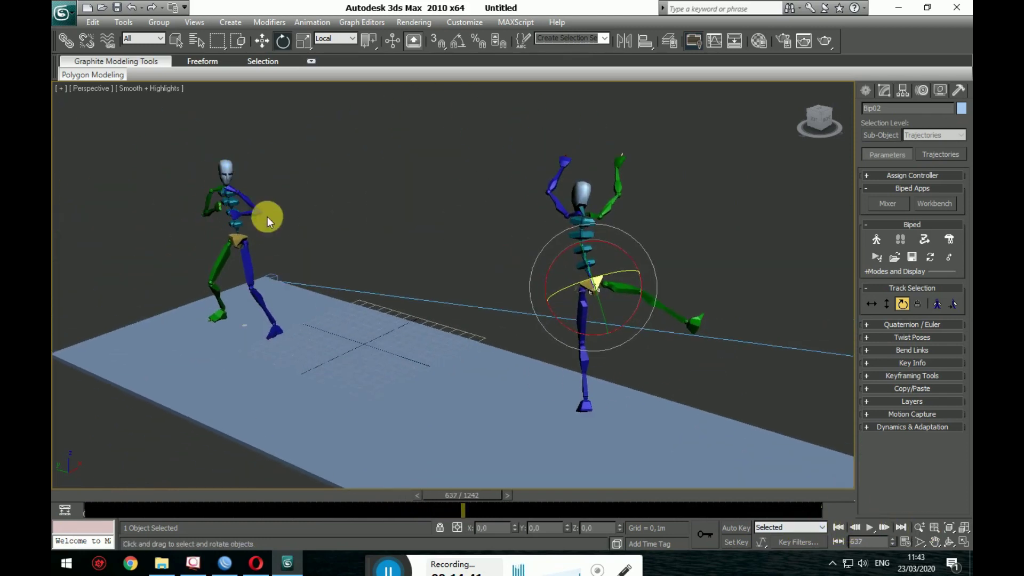
Step: Open gerakan.max from Recent Documents without saving the current scene, then pan toward Spider-Man
click(63, 16)
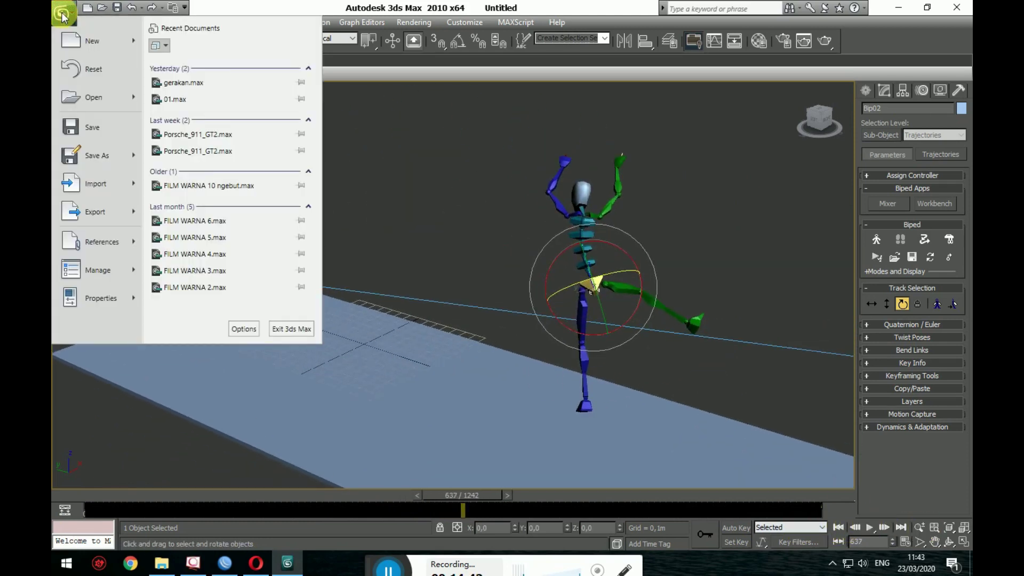
click(178, 84)
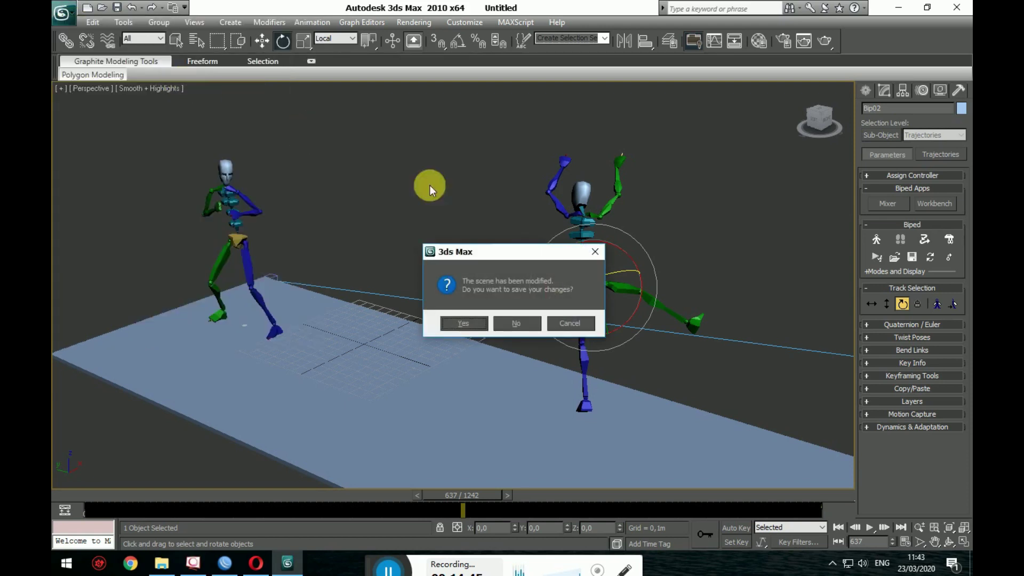
click(536, 314)
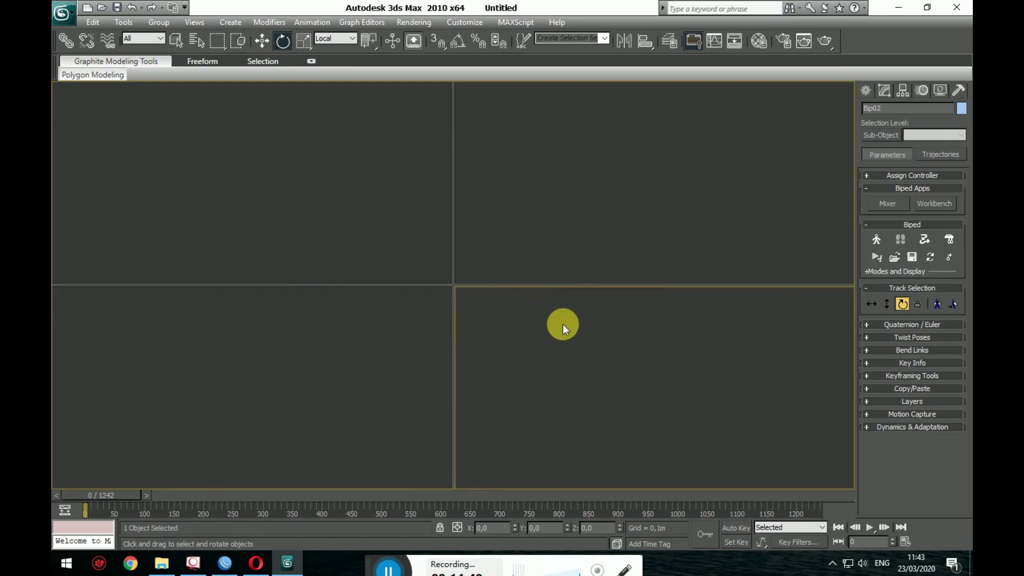
middle_drag(434, 267, 515, 286)
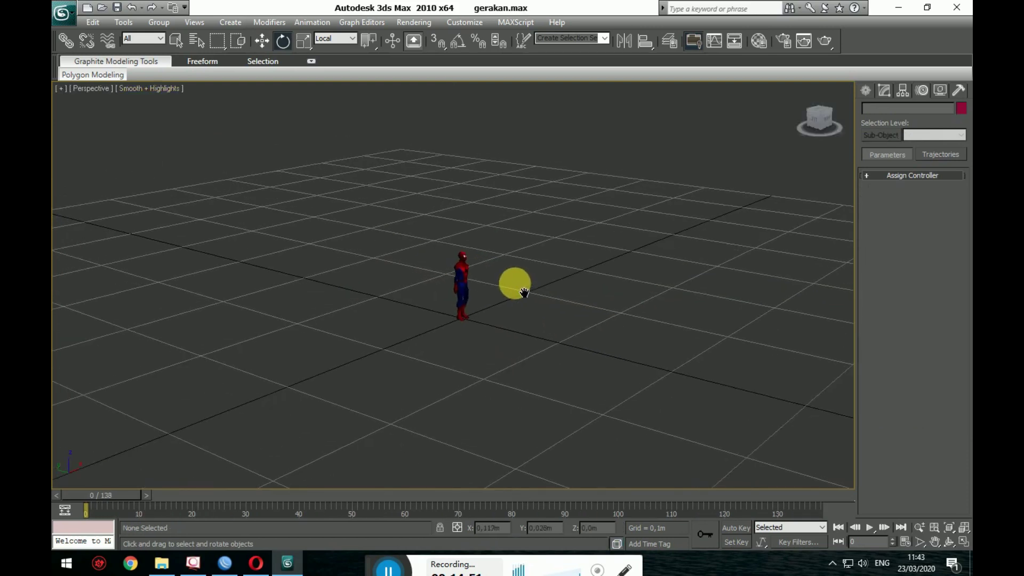
Step: Zoom in on Spider-Man and toggle the Edged Faces display with F4
scroll(537, 304, up, 4)
scroll(557, 306, up, 4)
mouse_move(535, 327)
alt+middle_down()
mouse_move(469, 393)
mouse_move(478, 404)
alt+middle_up()
key(F4)
mouse_move(507, 318)
alt+middle_down()
mouse_move(531, 338)
mouse_move(426, 302)
alt+middle_up()
Step: Orbit closely around Spider-Man's torso from several angles, then zoom back out
scroll(418, 300, up, 1)
scroll(411, 295, up, 4)
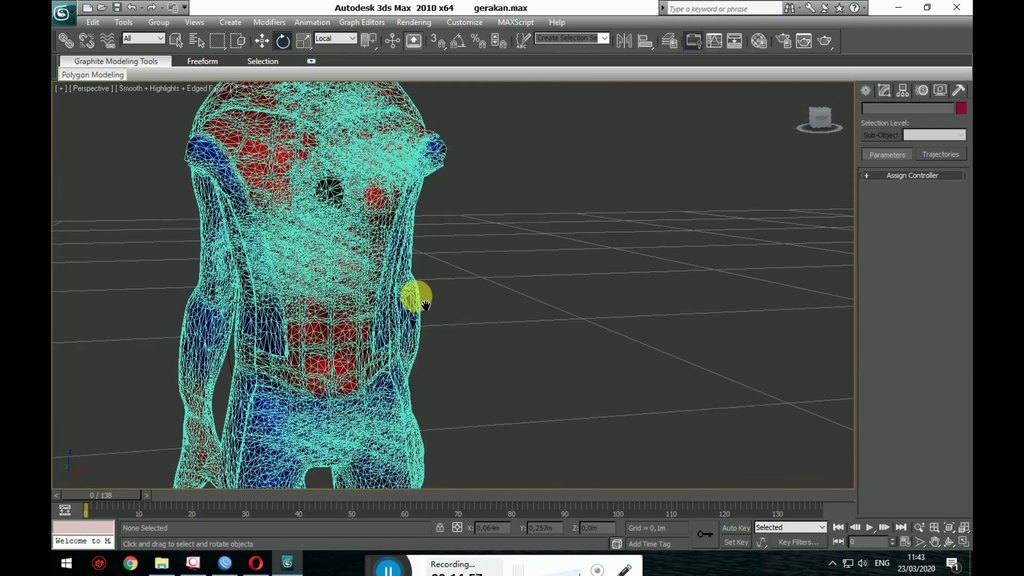
scroll(405, 304, up, 2)
drag(343, 320, 398, 321)
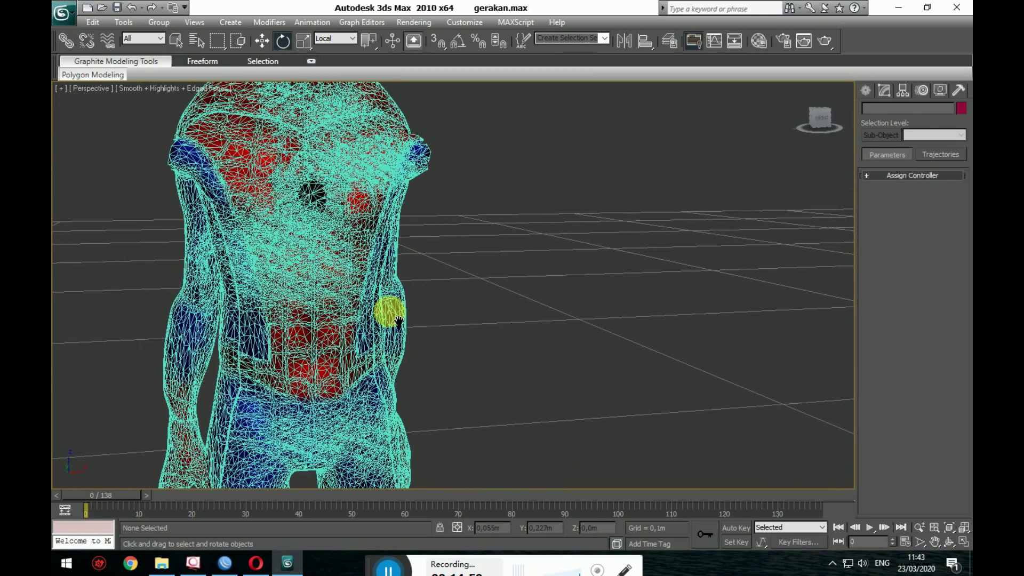
drag(362, 223, 361, 246)
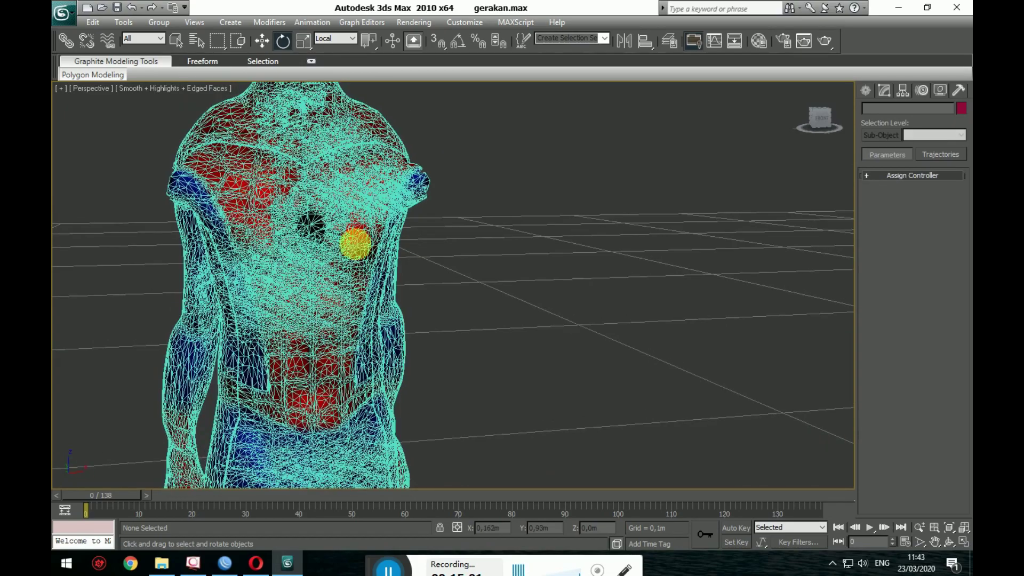
mouse_move(406, 213)
alt+middle_down()
mouse_move(400, 247)
mouse_move(419, 244)
alt+middle_up()
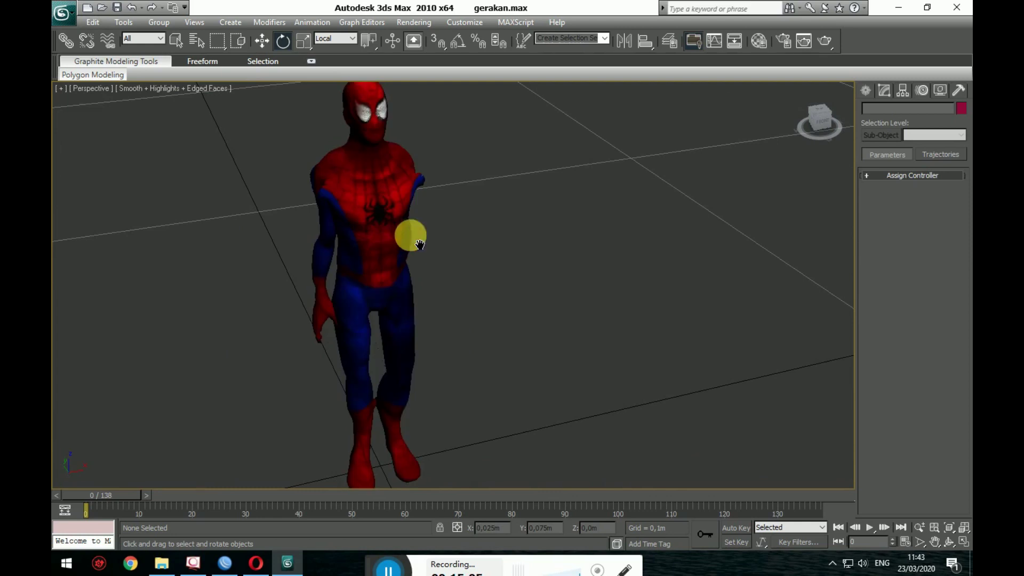
mouse_move(424, 229)
alt+middle_down()
mouse_move(412, 291)
mouse_move(407, 210)
mouse_move(428, 185)
mouse_move(446, 182)
mouse_move(432, 260)
mouse_move(453, 245)
mouse_move(441, 278)
mouse_move(602, 222)
alt+middle_up()
scroll(433, 234, down, 3)
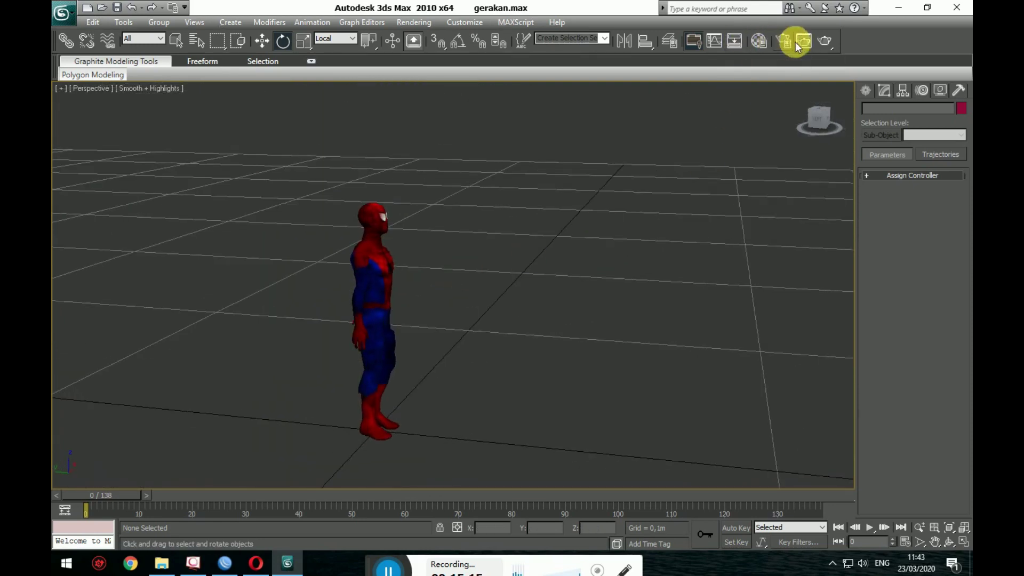
Step: Select the 0 (default) layer in the Layer Manager, frame the whole figure, then close it
click(670, 41)
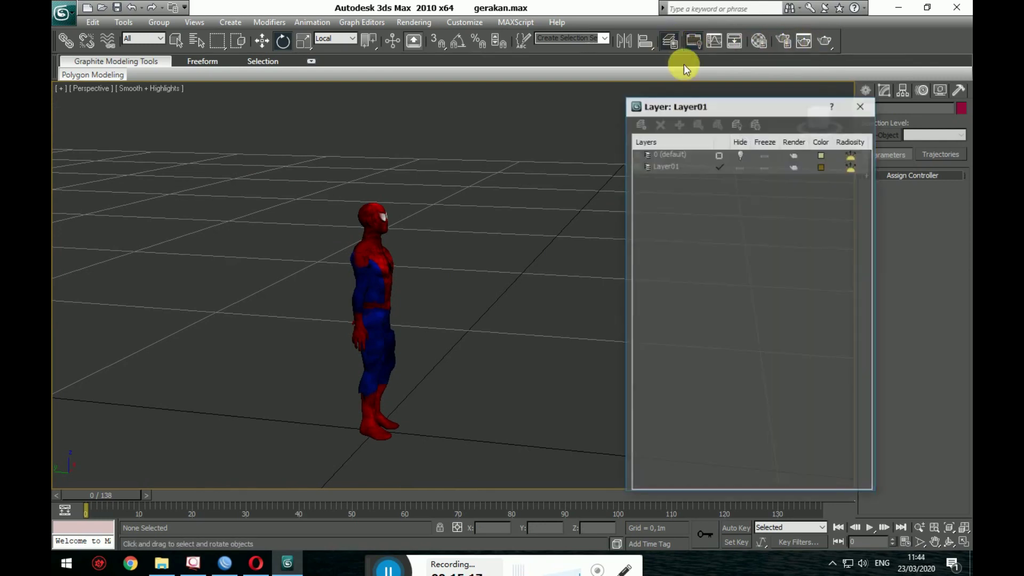
click(738, 153)
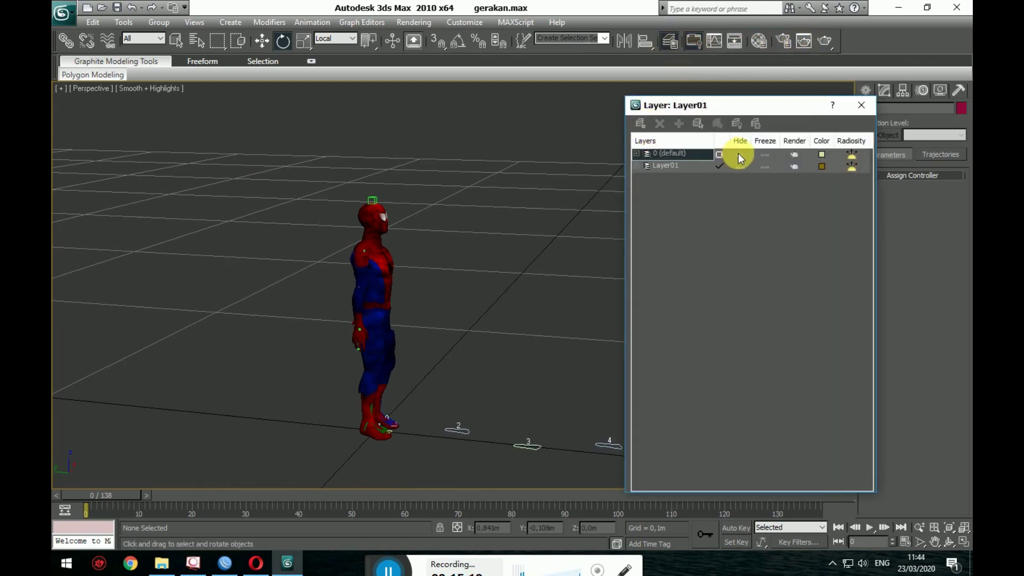
scroll(531, 206, up, 2)
scroll(525, 216, up, 5)
scroll(525, 216, down, 2)
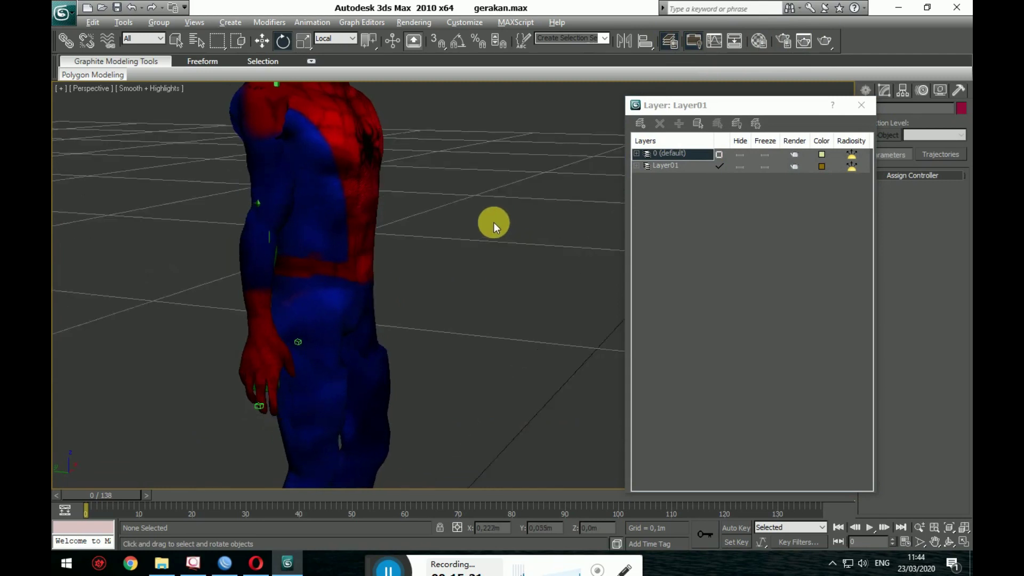
alt+middle_drag(491, 221, 468, 190)
scroll(468, 190, down, 3)
middle_drag(469, 227, 479, 260)
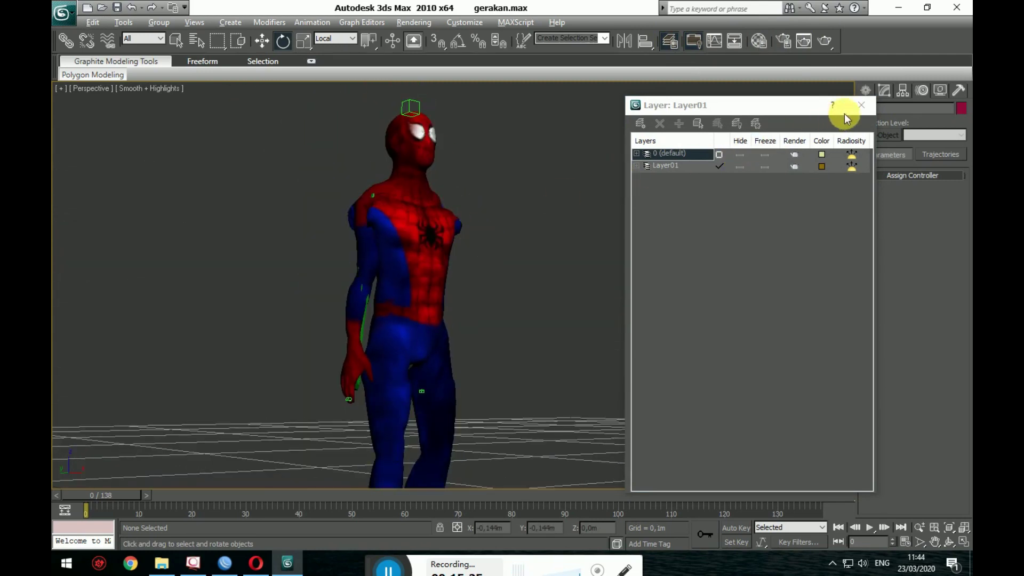
click(865, 104)
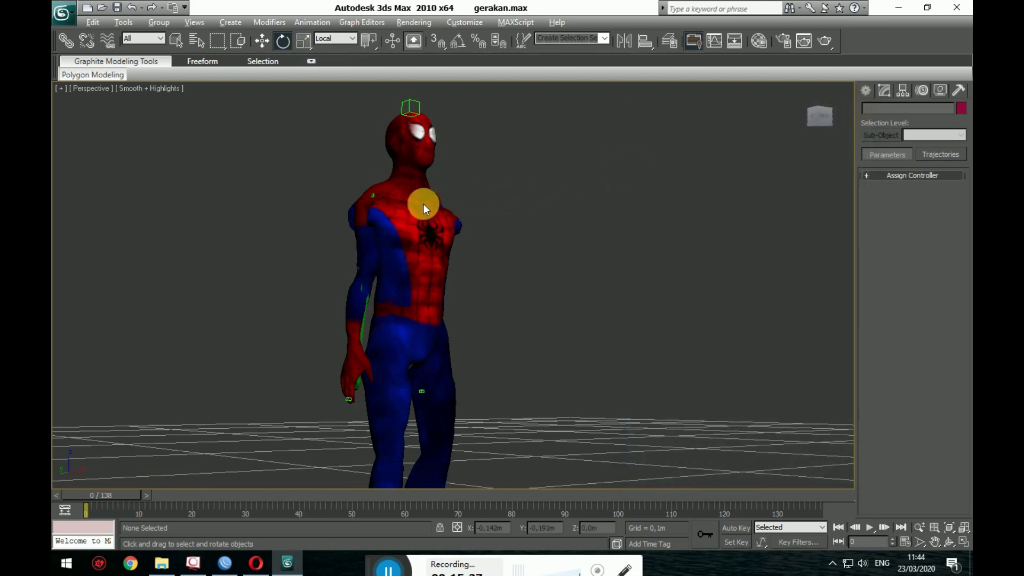
Step: Make the Spider-Man body mesh see-through with Alt+X to check the skeleton, then opaque again
click(406, 225)
key(alt+x)
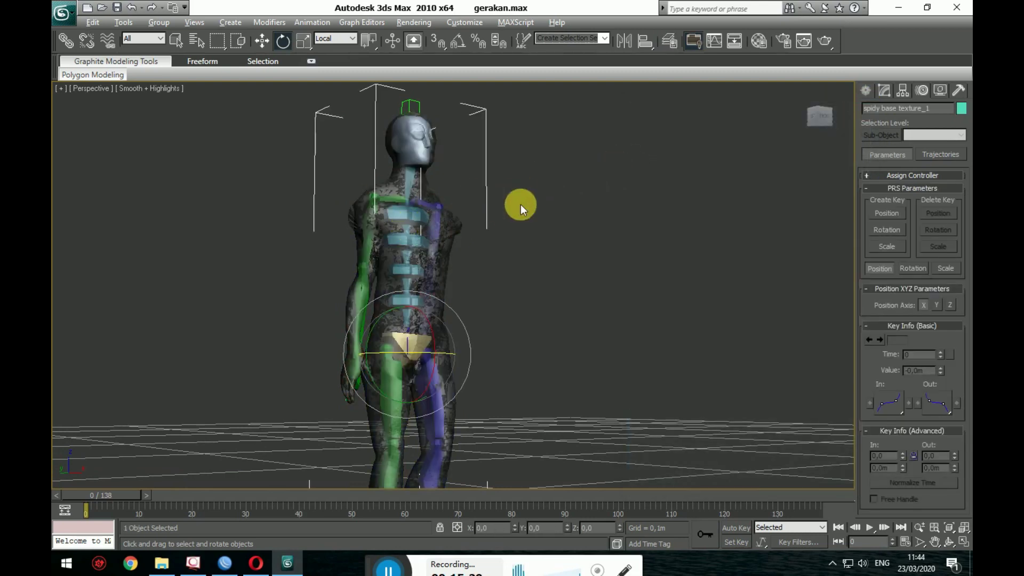
scroll(531, 220, up, 2)
mouse_move(532, 220)
alt+middle_down()
mouse_move(501, 246)
mouse_move(528, 274)
mouse_move(522, 240)
mouse_move(521, 308)
mouse_move(572, 205)
alt+middle_up()
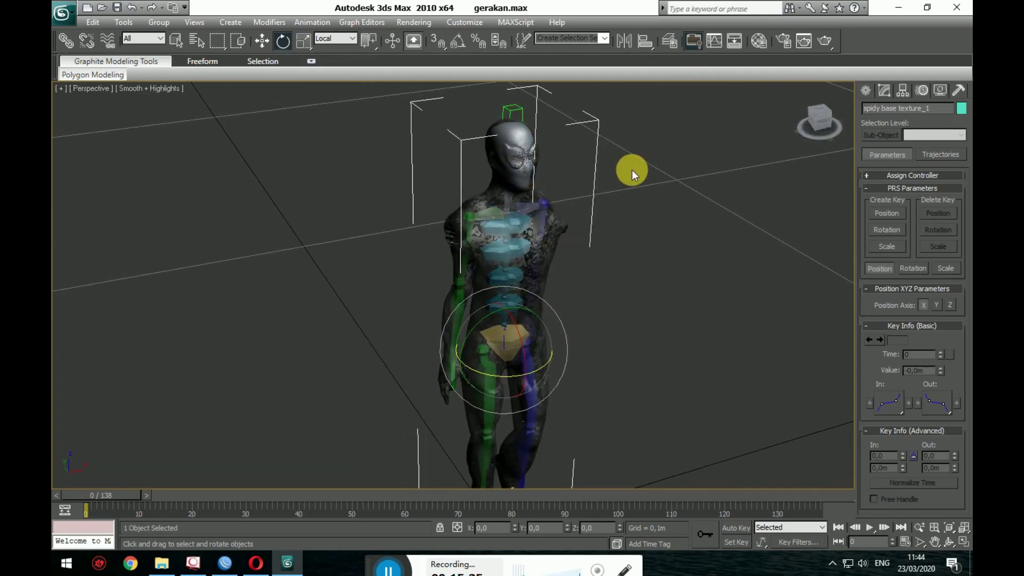
key(alt+x)
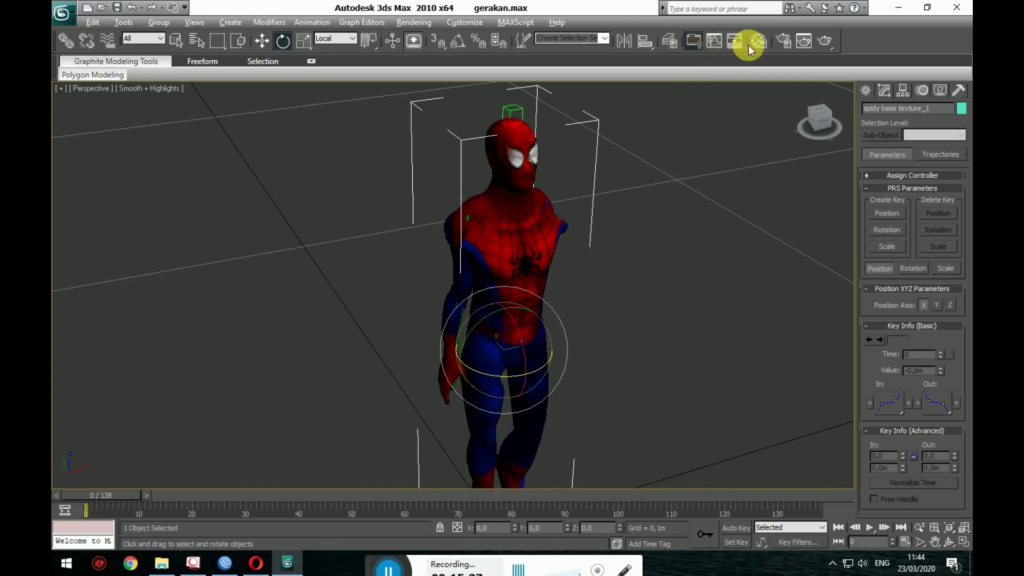
Step: Reopen and close the Layer Manager, then orbit to a low side view of Spider-Man
click(670, 43)
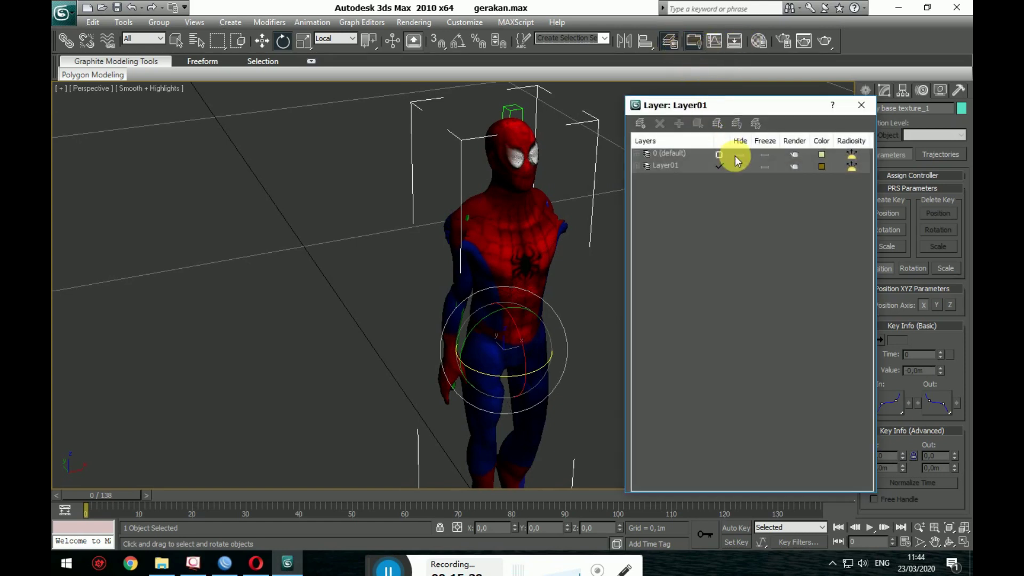
click(862, 105)
scroll(699, 155, up, 2)
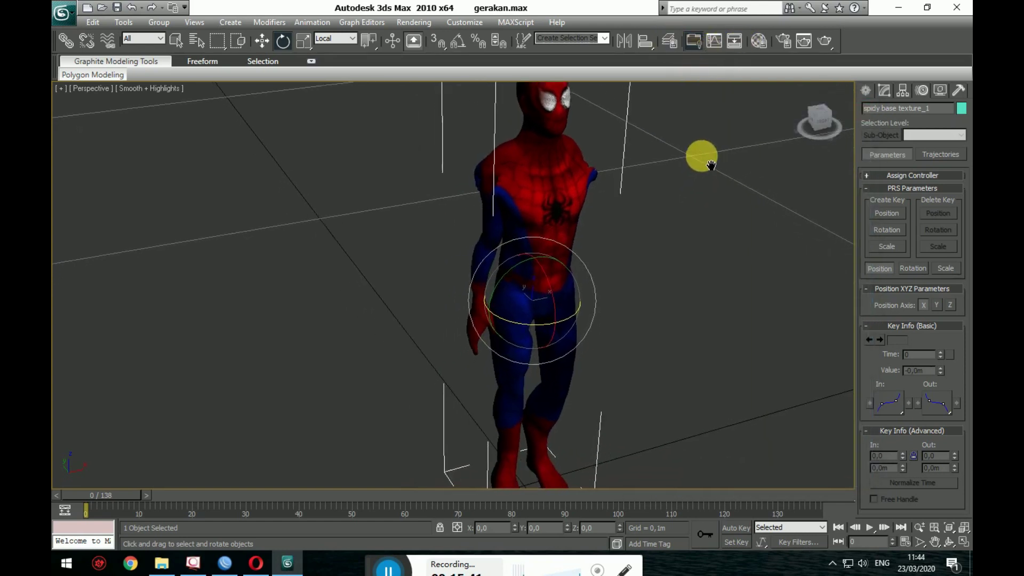
scroll(595, 192, down, 5)
scroll(594, 250, up, 1)
alt+middle_drag(593, 251, 613, 249)
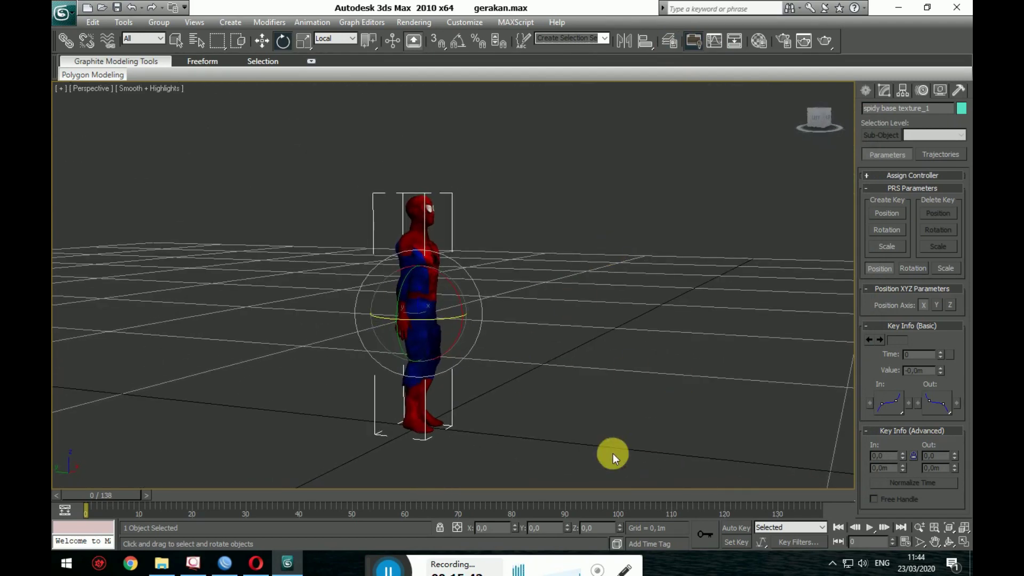
Step: Play the walk animation and orbit around the walking Spider-Man
click(870, 530)
mouse_move(661, 318)
alt+middle_down()
mouse_move(465, 293)
mouse_move(468, 314)
alt+middle_up()
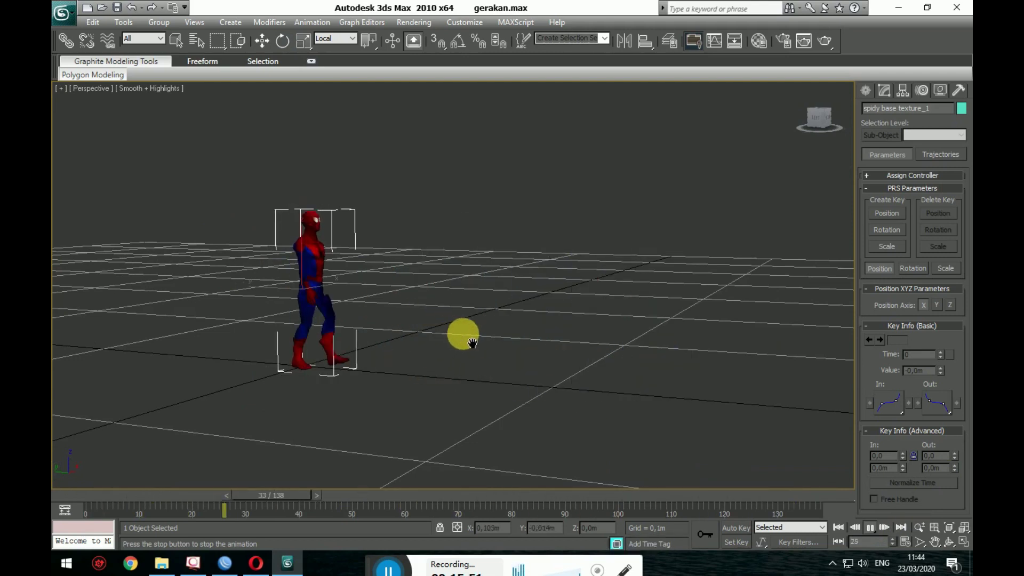
alt+middle_drag(478, 336, 448, 354)
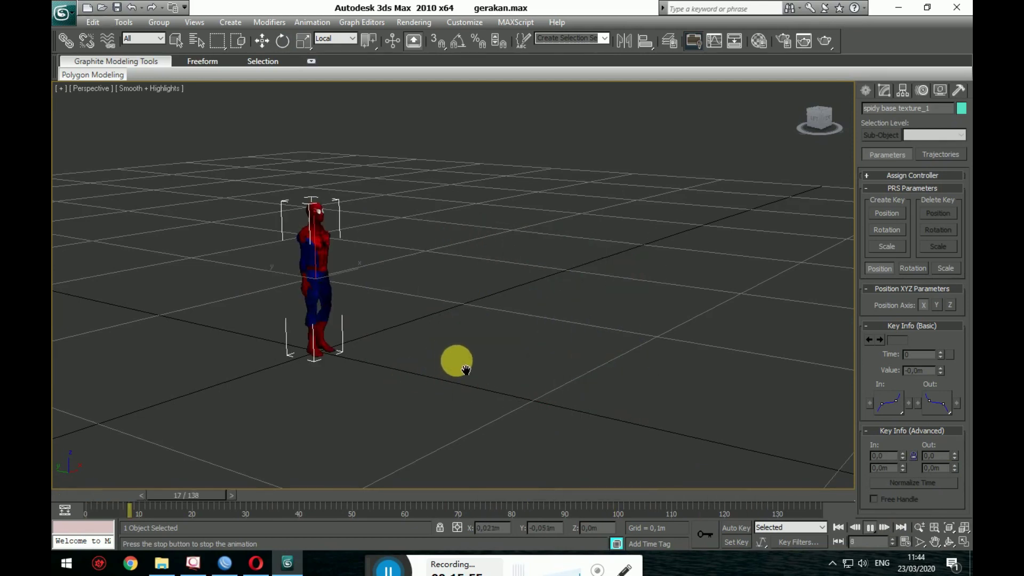
middle_drag(418, 366, 388, 377)
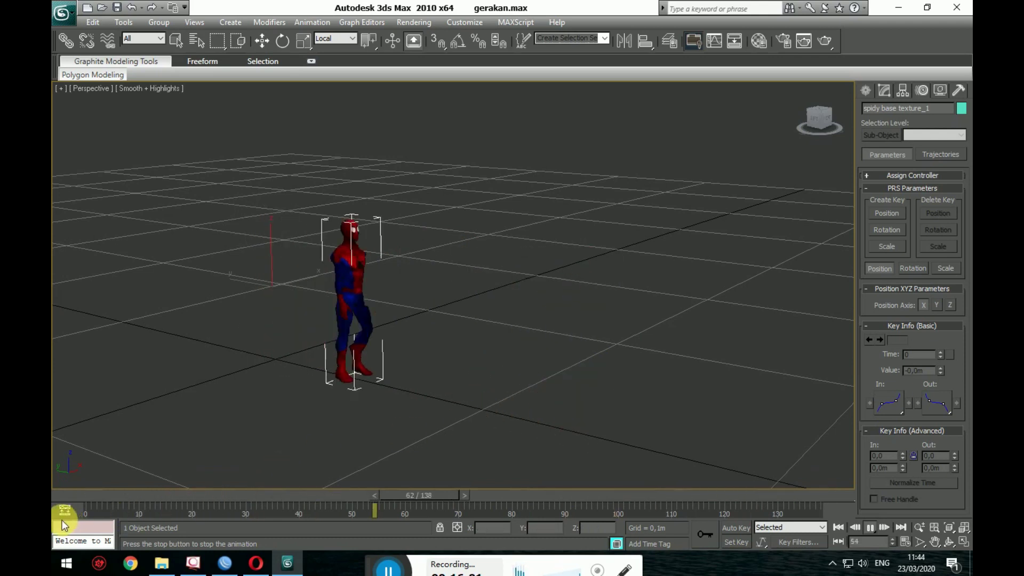
Step: Stop playback, switch to Rotate, and rewind the time slider to frame 0
click(869, 528)
key(e)
mouse_move(620, 325)
alt+middle_down()
mouse_move(589, 320)
mouse_move(457, 373)
alt+middle_up()
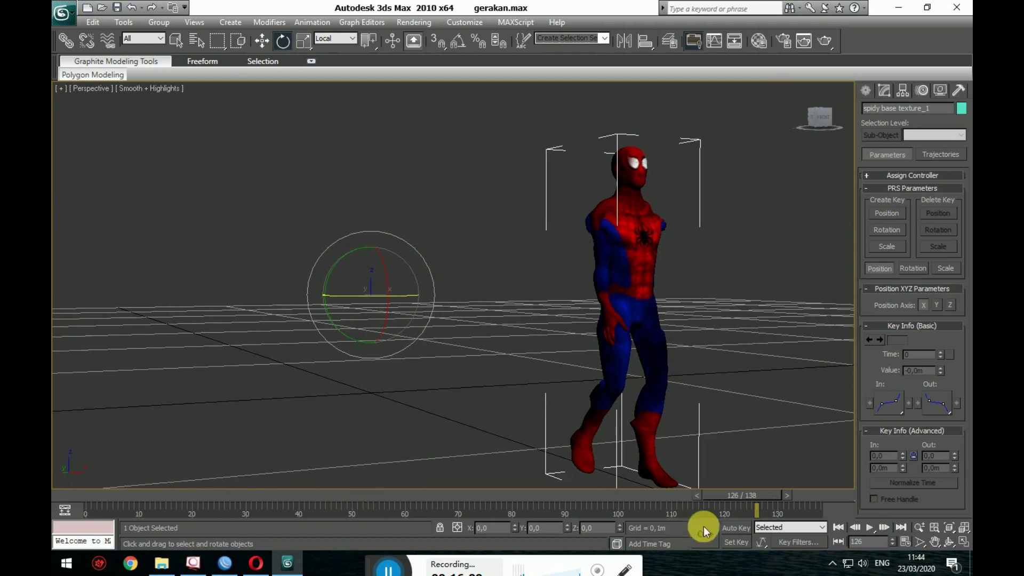
drag(720, 495, 64, 495)
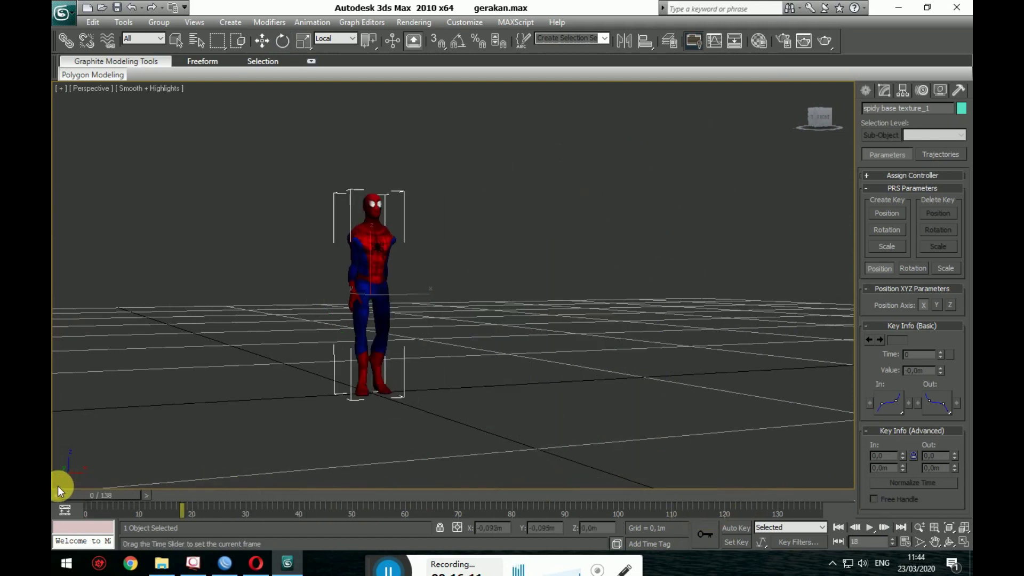
Step: Place a Target camera in the Perspective viewport aimed at Spider-Man
click(868, 91)
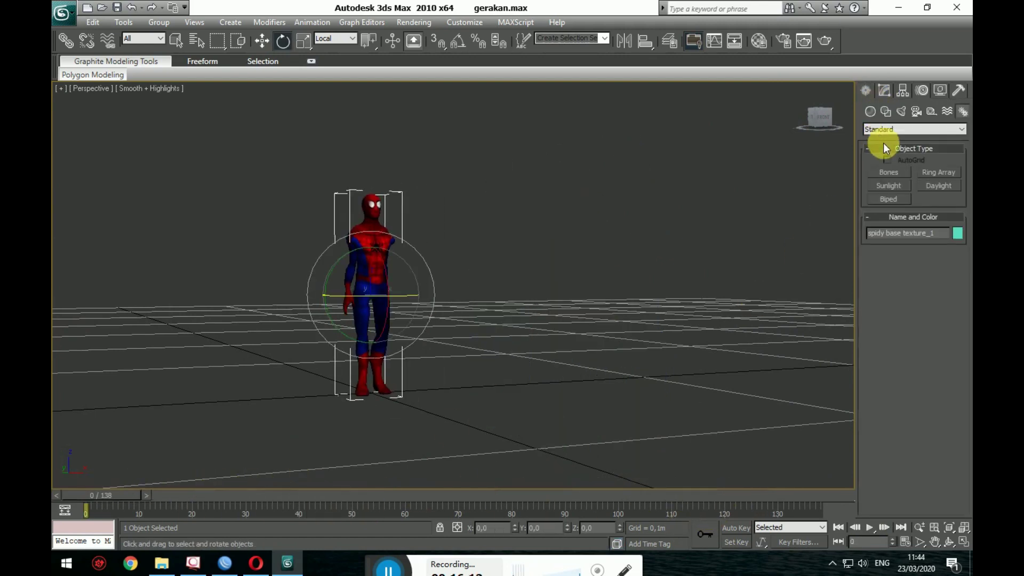
click(917, 113)
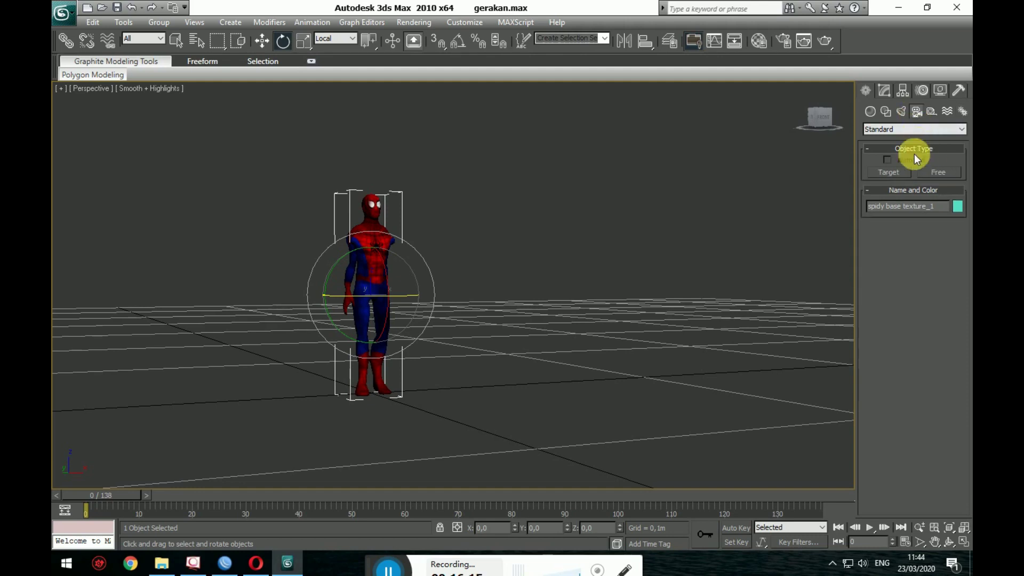
click(889, 173)
mouse_move(604, 320)
alt+middle_down()
mouse_move(631, 355)
mouse_move(589, 366)
mouse_move(643, 344)
mouse_move(610, 335)
alt+middle_up()
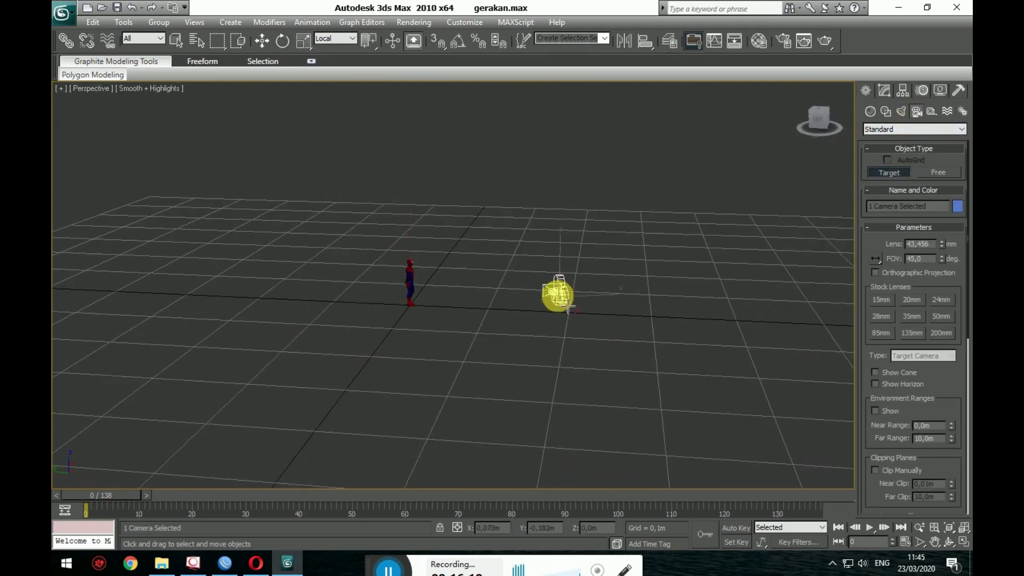
drag(569, 308, 470, 289)
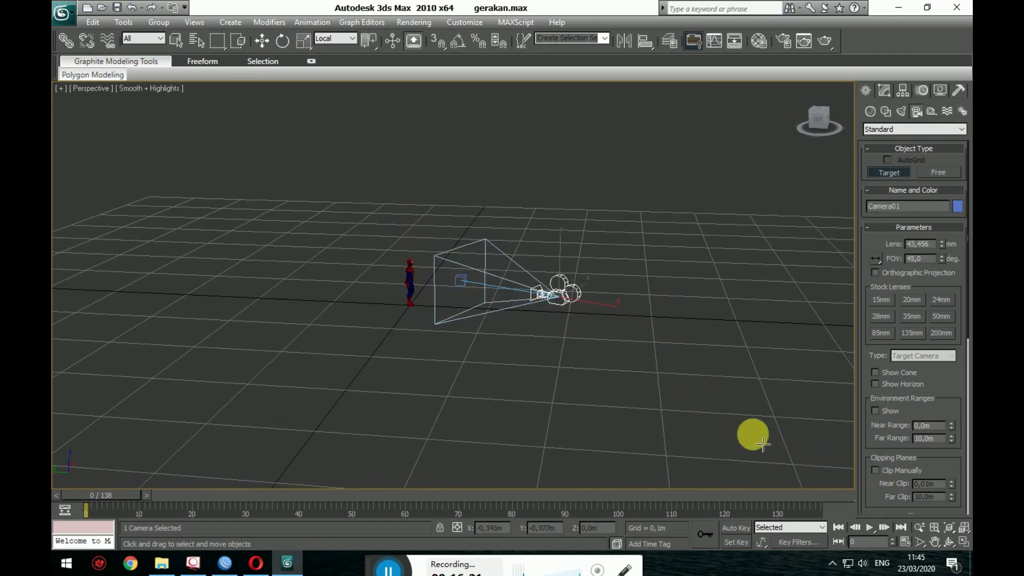
mouse_move(762, 444)
alt+middle_down()
mouse_move(670, 414)
mouse_move(674, 441)
alt+middle_up()
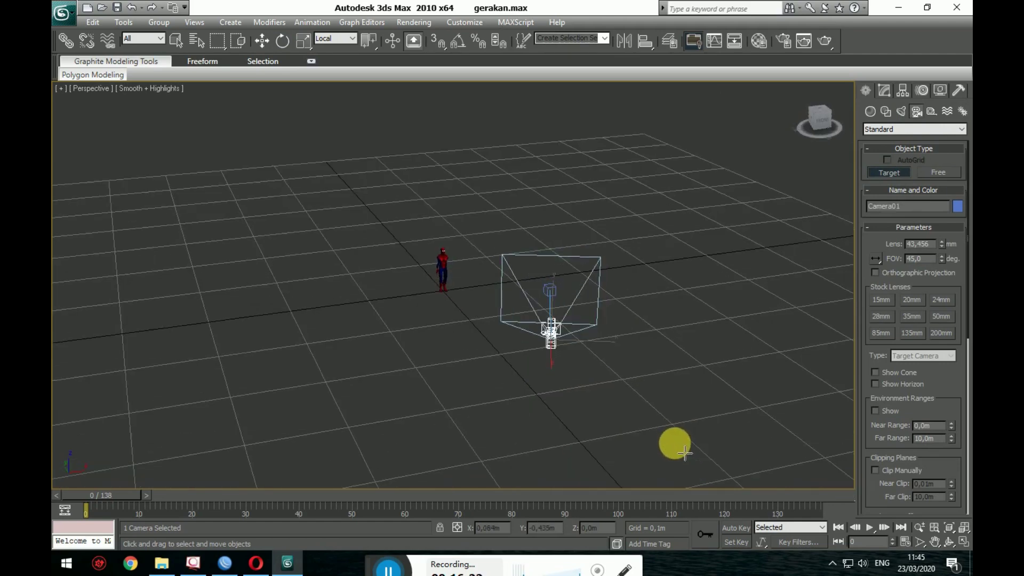
Step: Move Camera01 closer to Spider-Man and reposition its target higher
click(266, 45)
drag(569, 322, 482, 335)
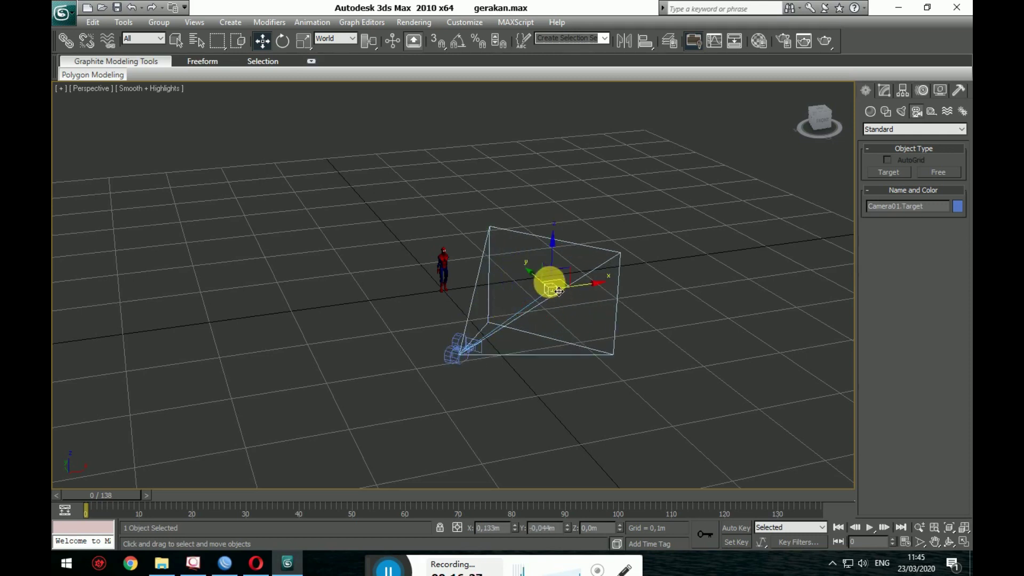
mouse_move(542, 286)
mouse_down()
mouse_move(482, 283)
mouse_move(515, 213)
mouse_move(496, 219)
mouse_move(519, 286)
mouse_move(480, 291)
mouse_up()
click(525, 287)
alt+middle_drag(454, 293, 374, 299)
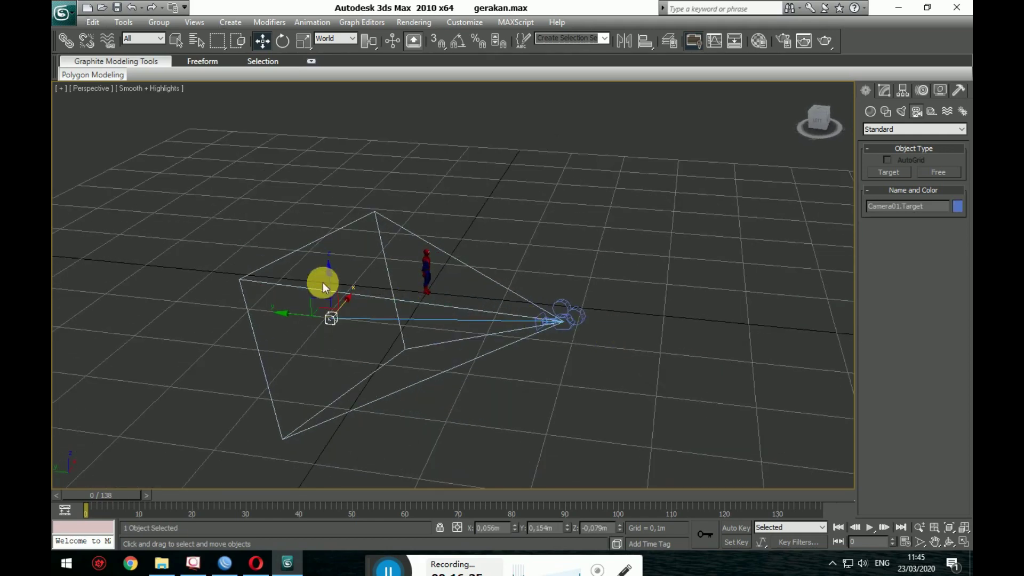
drag(320, 286, 343, 211)
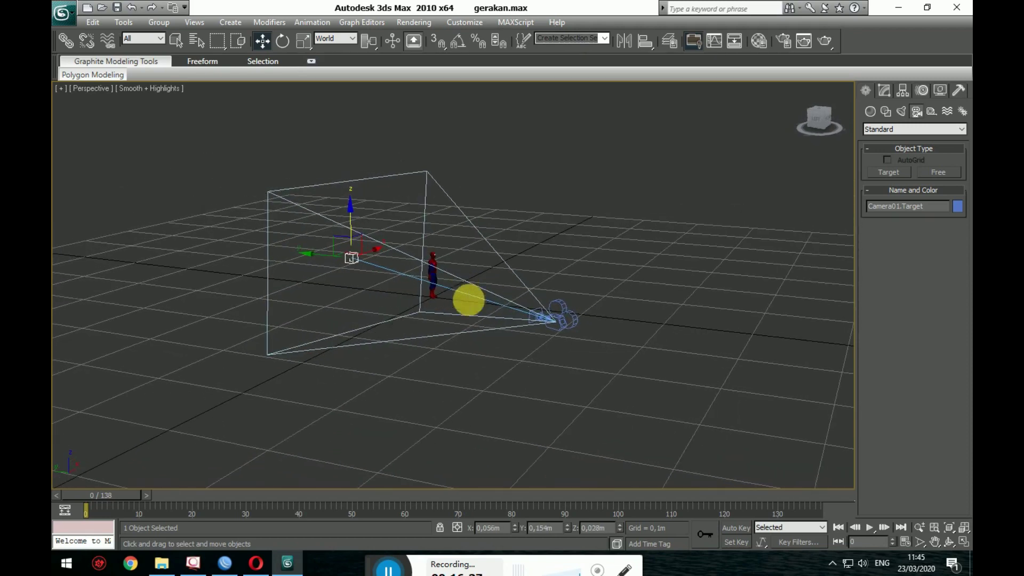
Step: Restore four viewports and show a shaded Camera01 view in the Front viewport
click(964, 541)
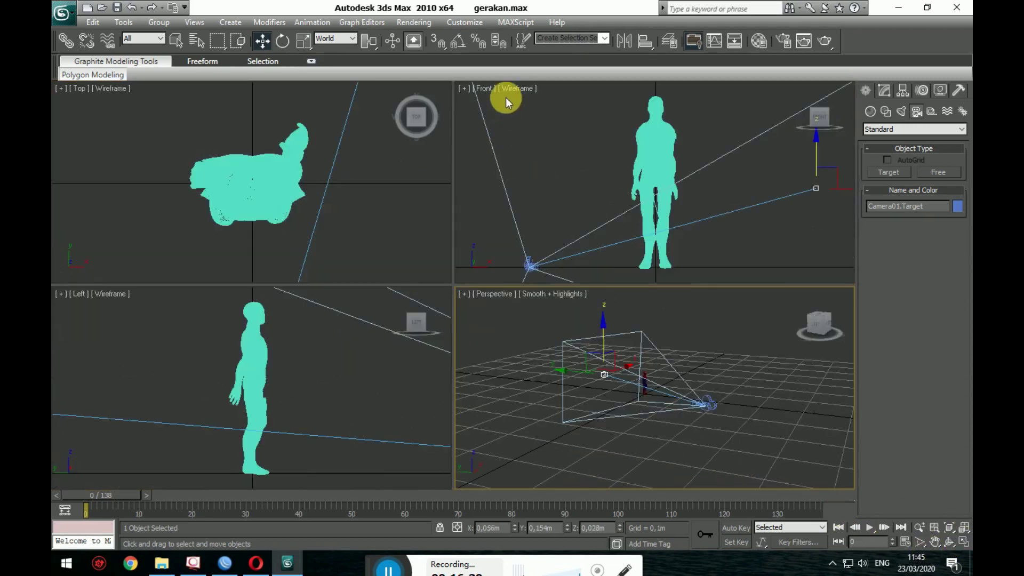
click(479, 89)
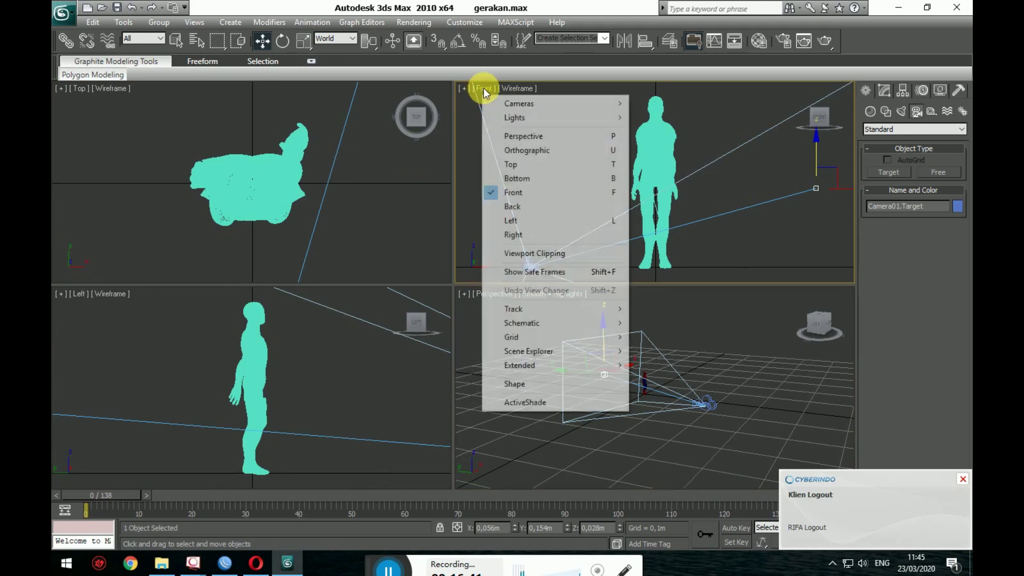
mouse_move(553, 104)
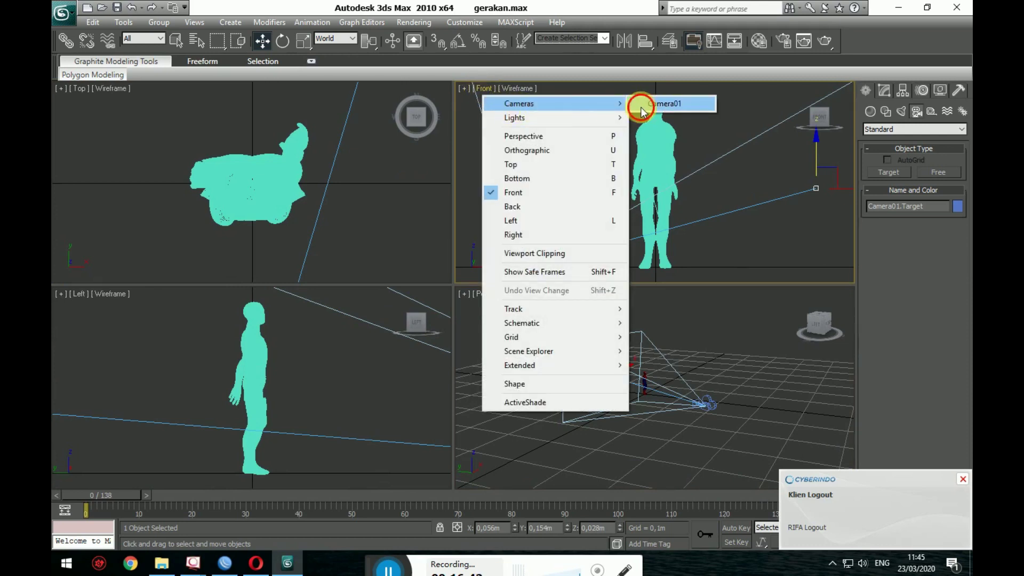
click(643, 103)
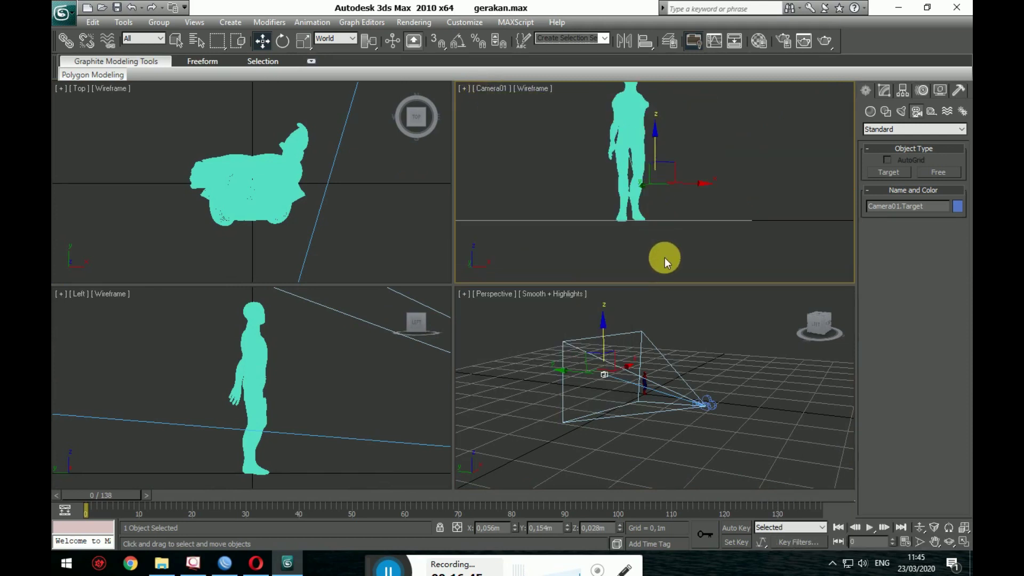
key(F3)
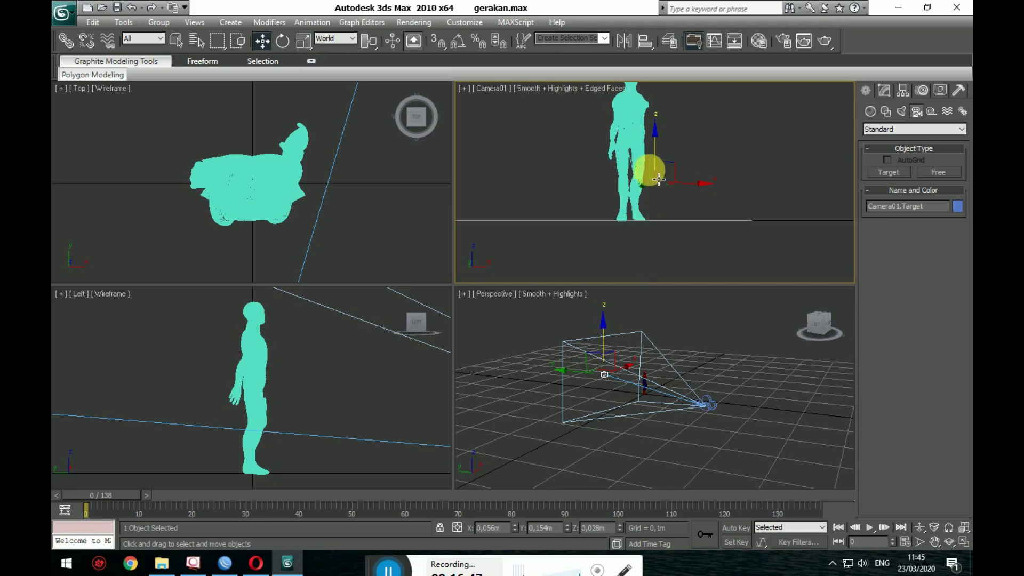
click(694, 157)
key(F4)
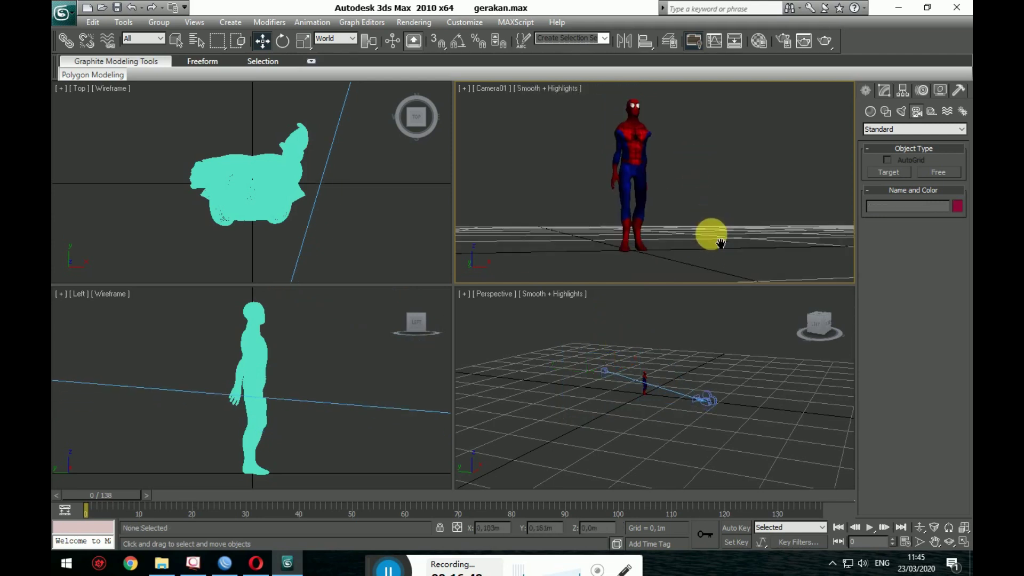
key(g)
key(g)
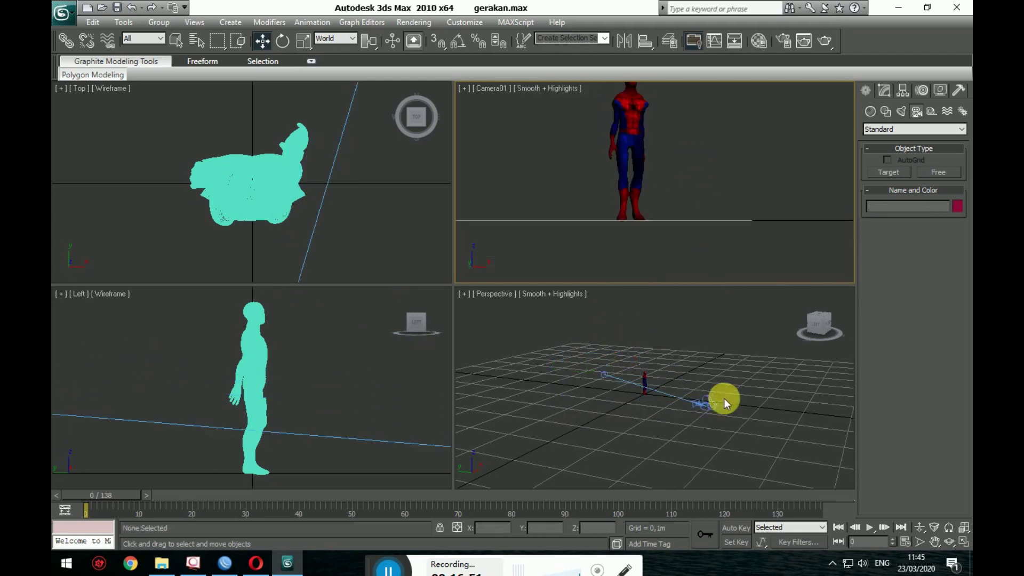
Step: Raise and shift Camera01, and move its target so Spider-Man sits left in shot
click(703, 403)
drag(667, 352, 664, 326)
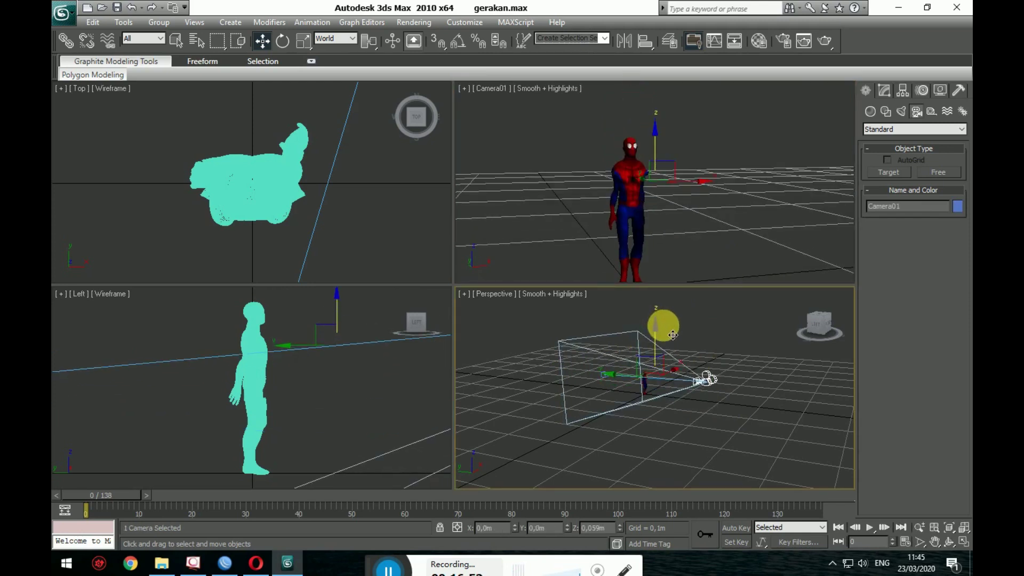
mouse_move(634, 386)
mouse_down()
mouse_move(663, 377)
mouse_move(685, 391)
mouse_move(679, 397)
mouse_up()
click(606, 372)
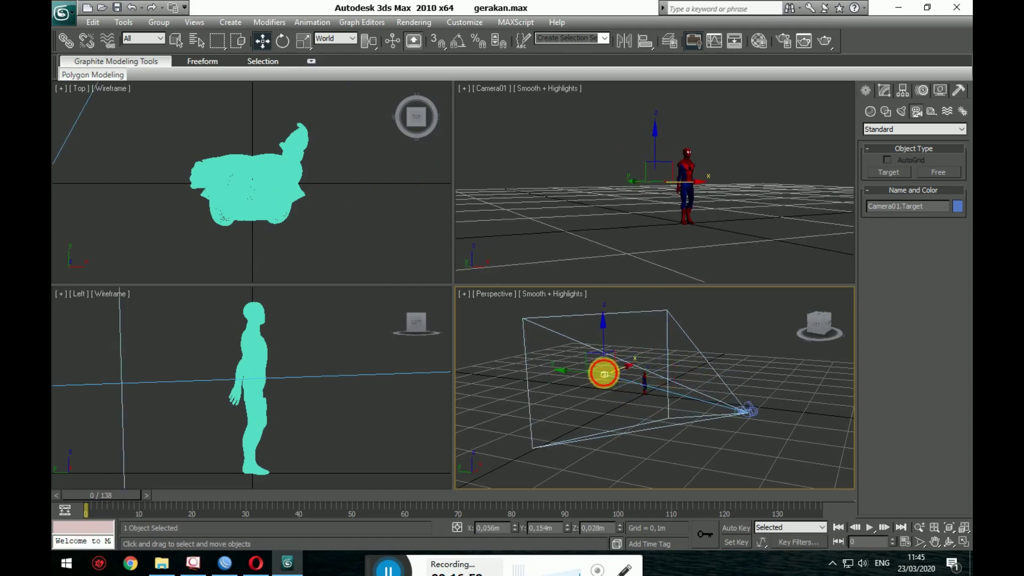
mouse_move(572, 373)
mouse_down()
mouse_move(608, 387)
mouse_move(644, 380)
mouse_up()
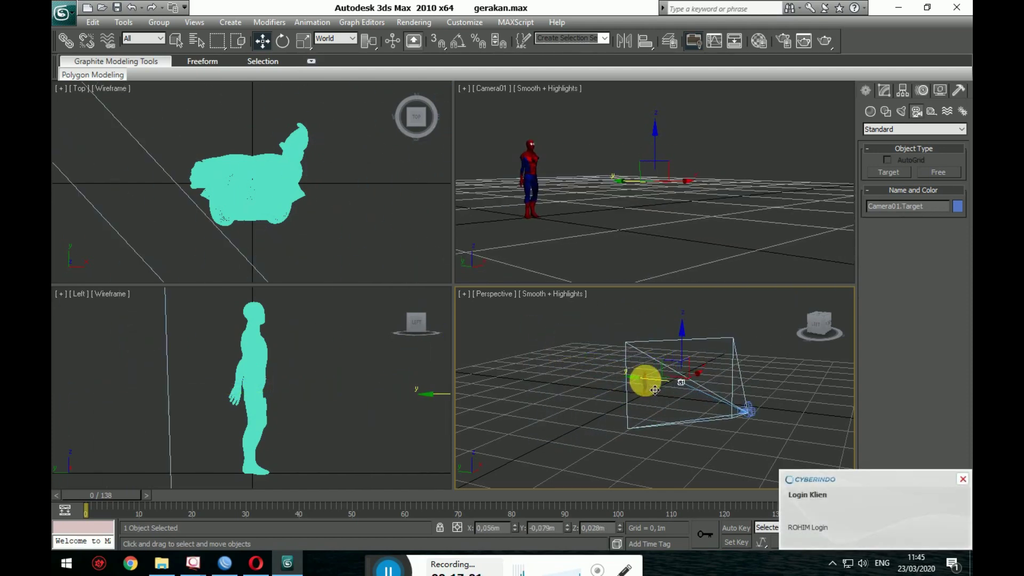
Step: In Render Setup, enable Save File for the render output
click(781, 41)
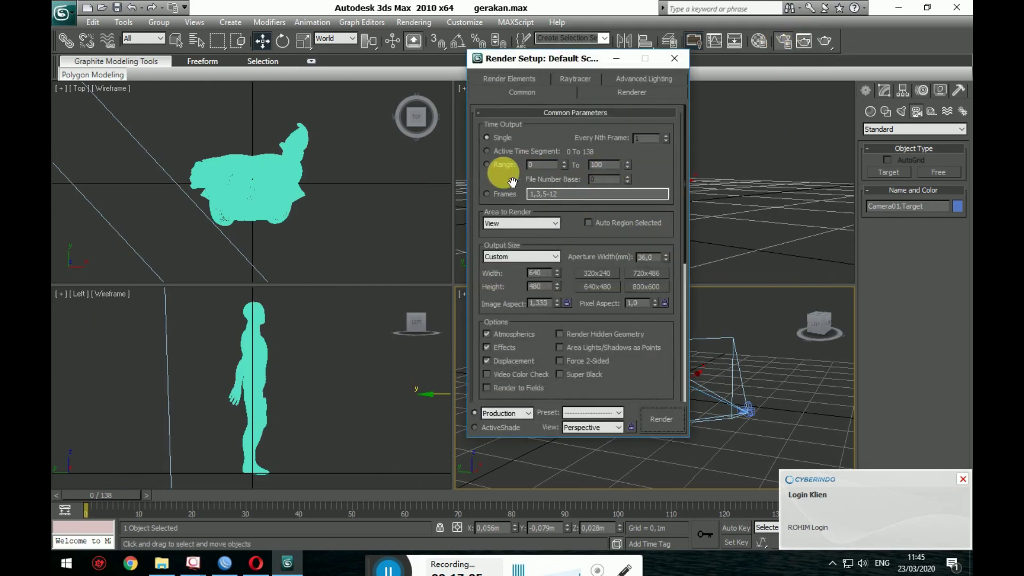
scroll(560, 261, down, 2)
scroll(614, 280, down, 1)
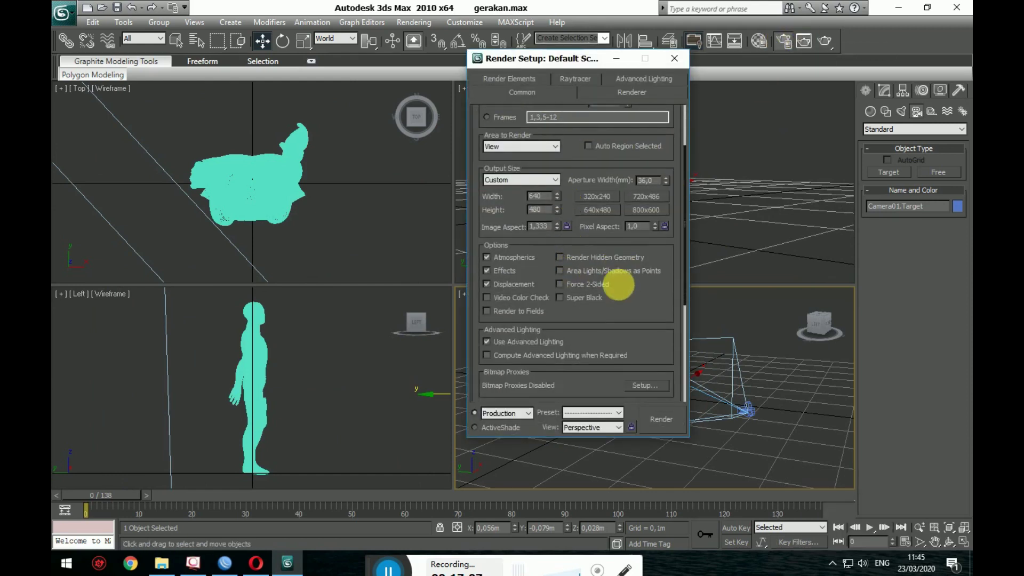
scroll(619, 284, down, 2)
click(513, 372)
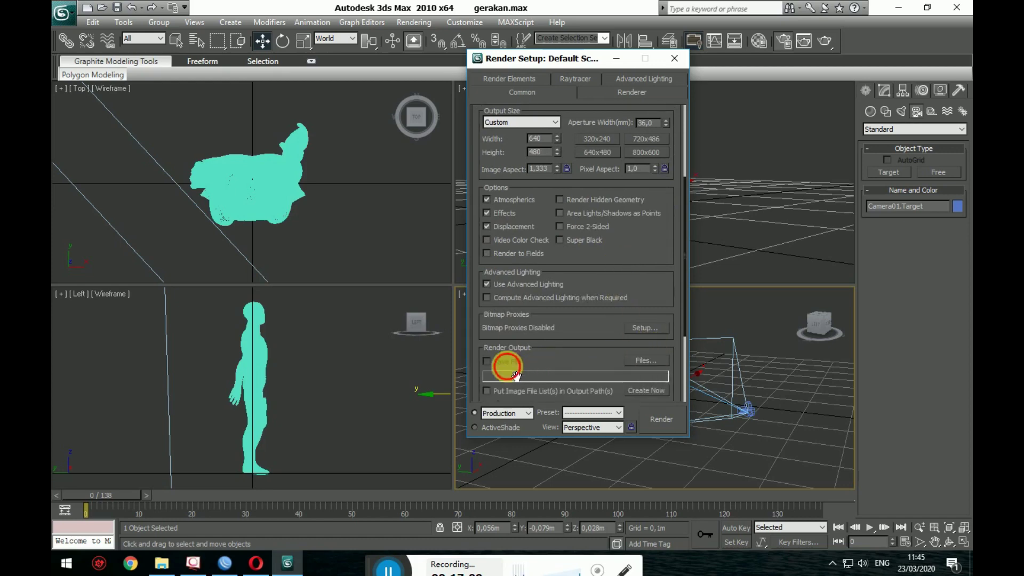
Step: Set the output file to aa.avi in Downloads and accept the AVI compression settings
click(635, 361)
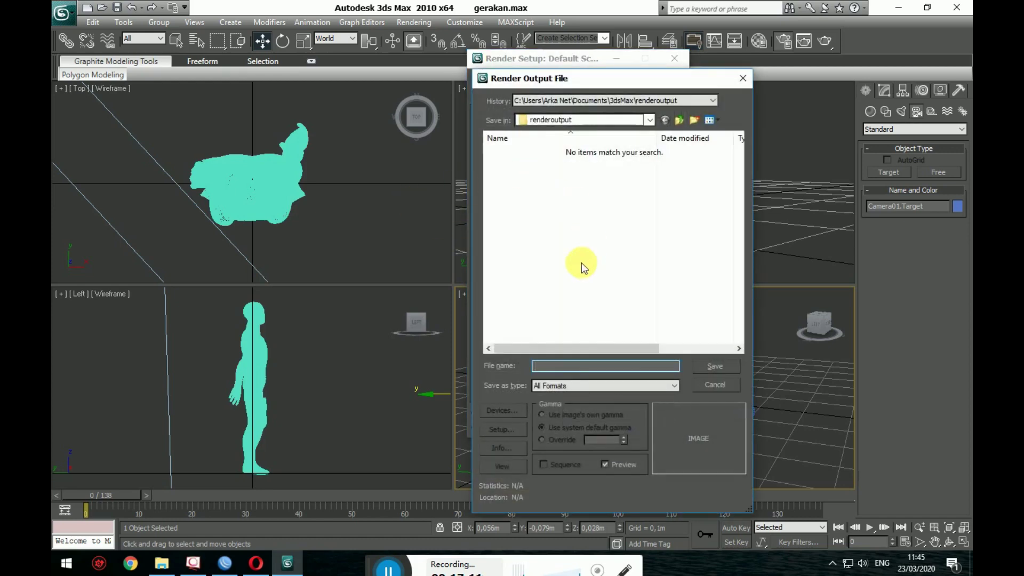
click(654, 122)
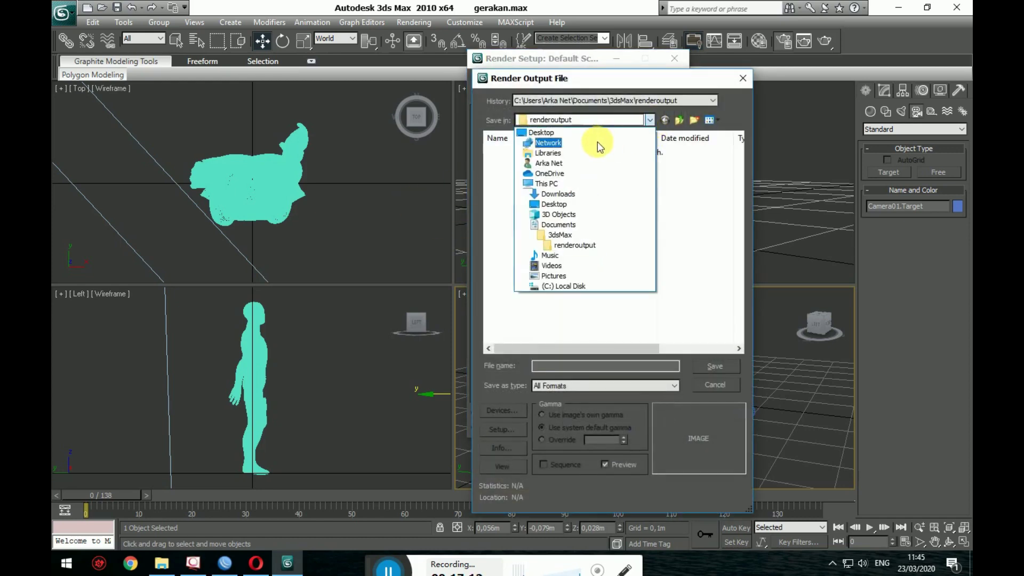
click(574, 199)
key(BackSpace)
click(596, 365)
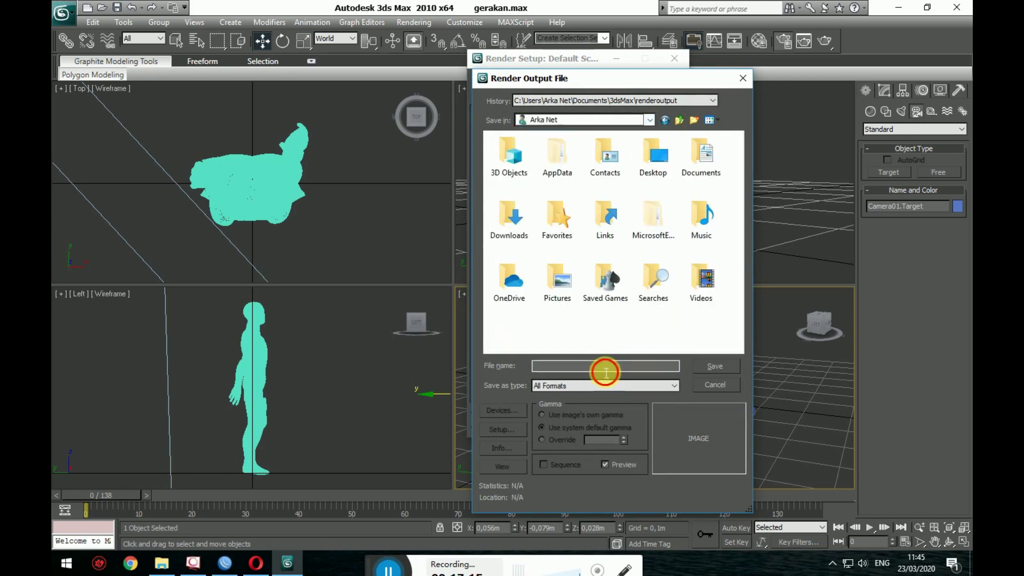
text(a)
click(594, 123)
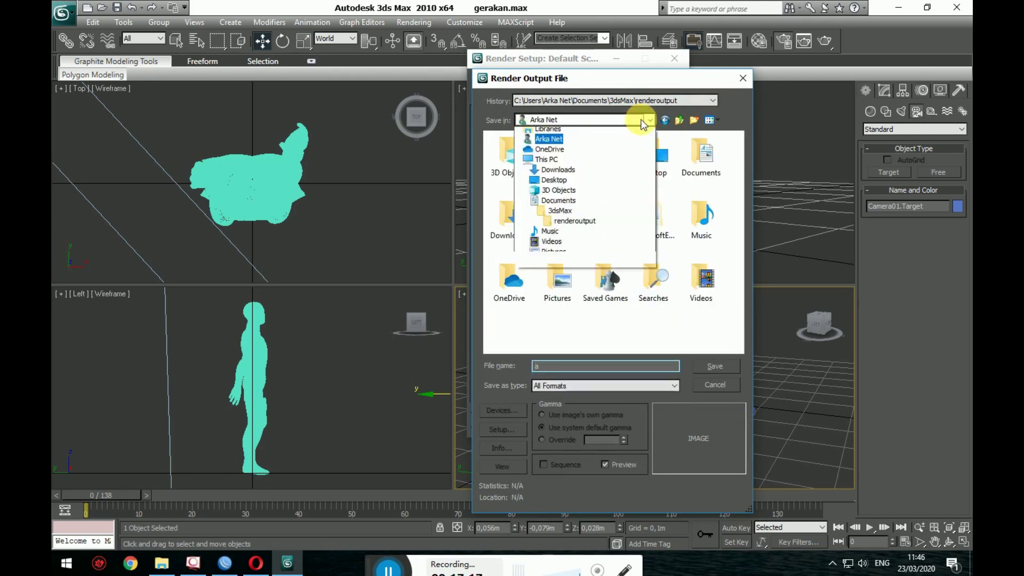
click(589, 199)
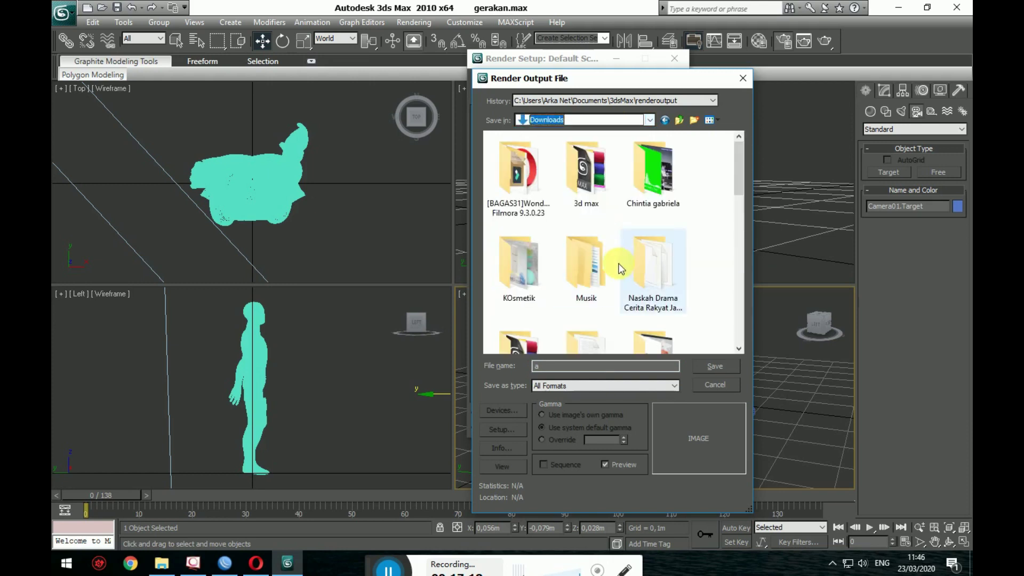
click(594, 367)
text(a)
click(610, 385)
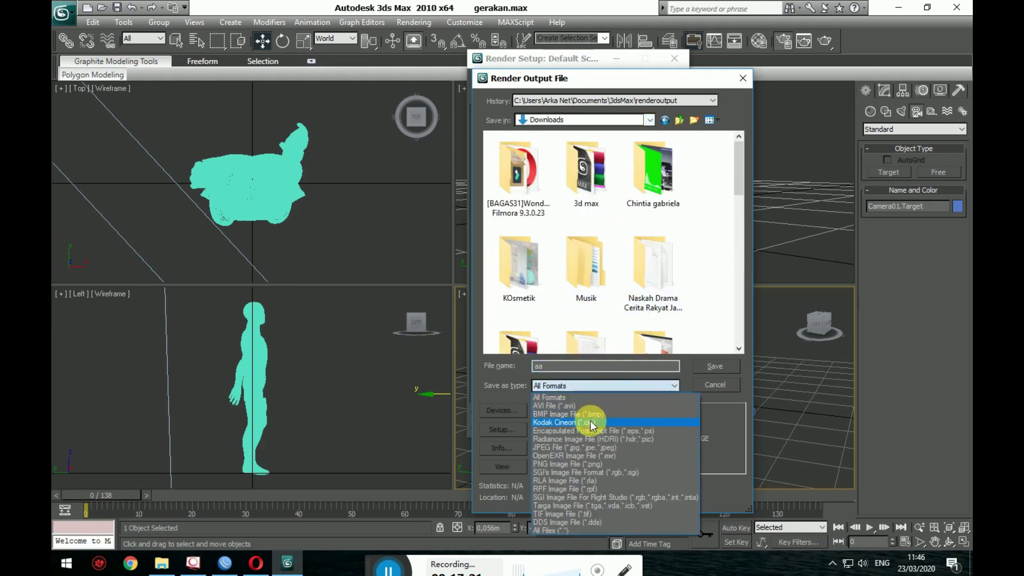
click(584, 406)
click(704, 367)
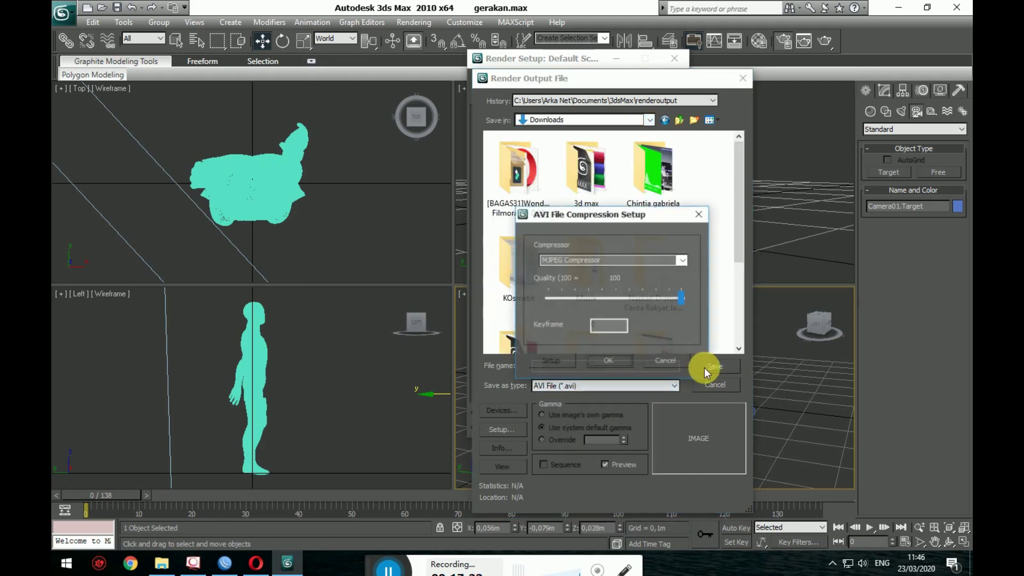
click(609, 360)
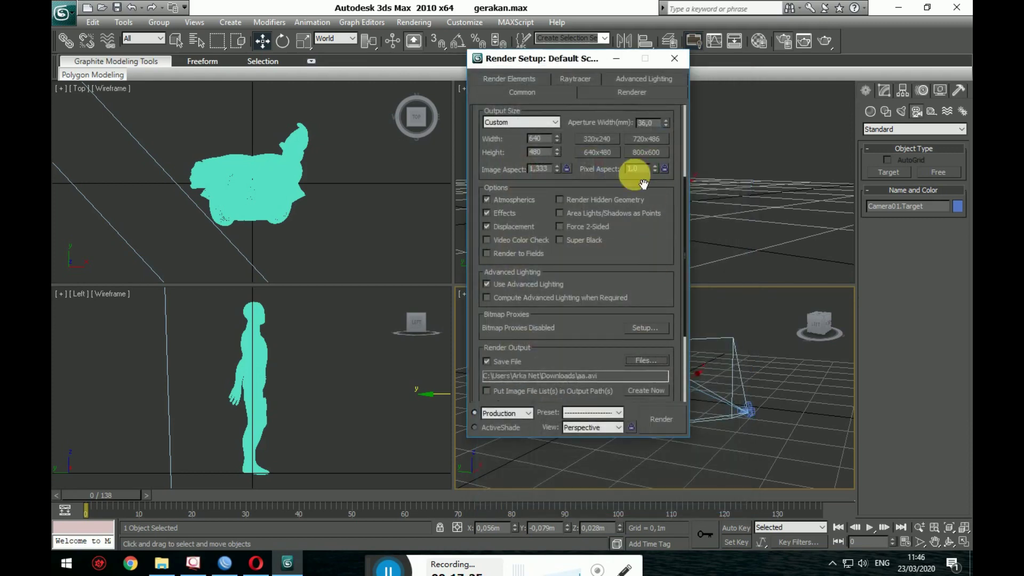
Step: Set the output size to 320×240, render all 101 frames to aa.avi, then close the frame window
click(605, 141)
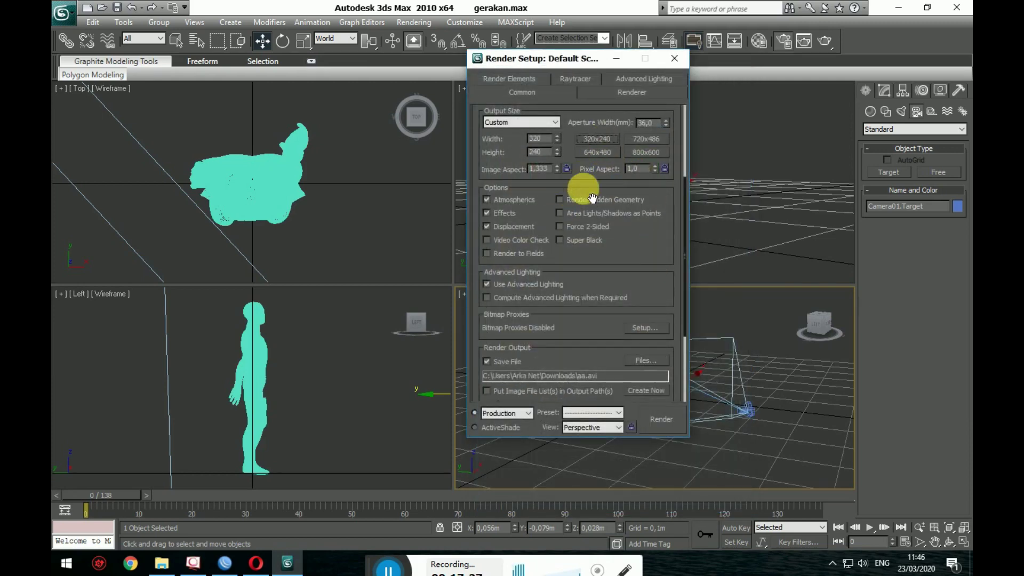
click(659, 420)
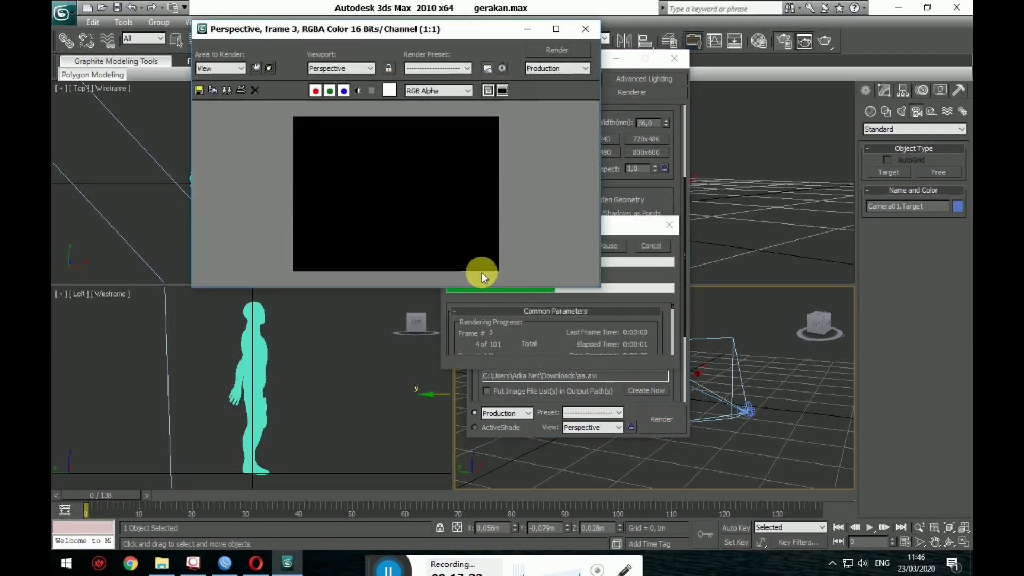
drag(461, 27, 321, 51)
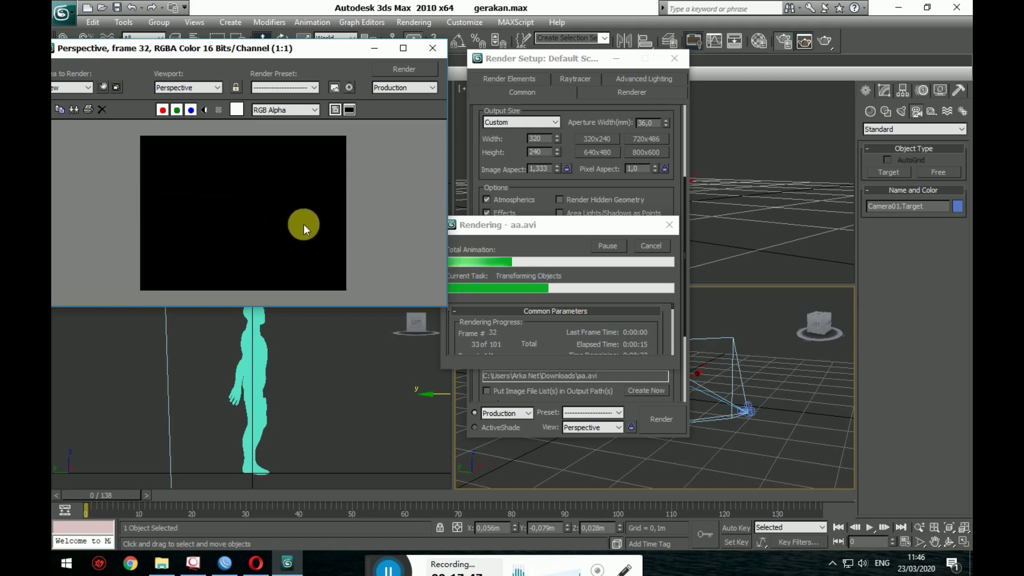
drag(533, 226, 576, 218)
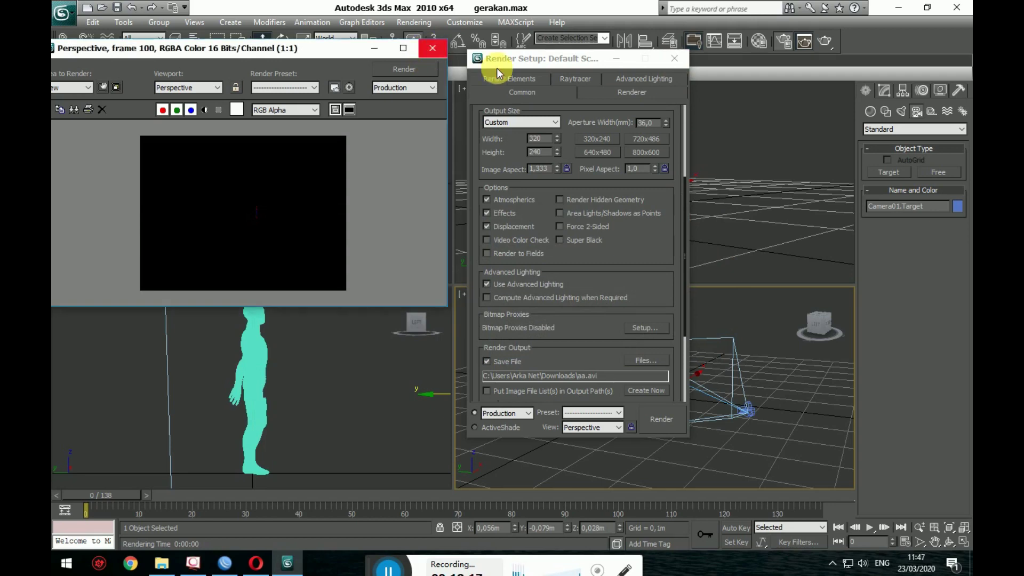
click(432, 48)
Step: Close Render Setup and open the rendered aa video from the Downloads folder
click(674, 59)
click(162, 563)
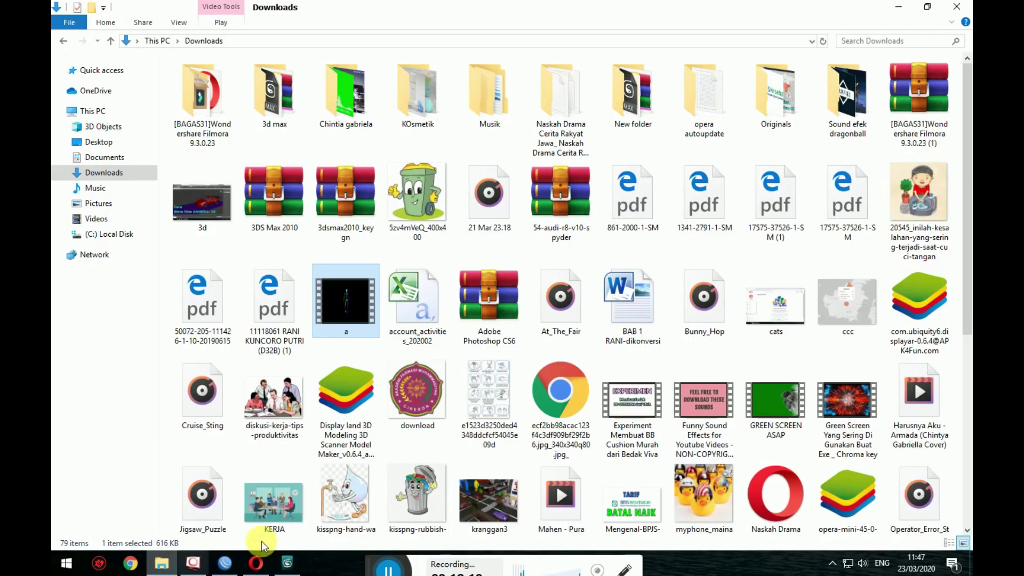
scroll(371, 372, down, 3)
scroll(372, 371, down, 2)
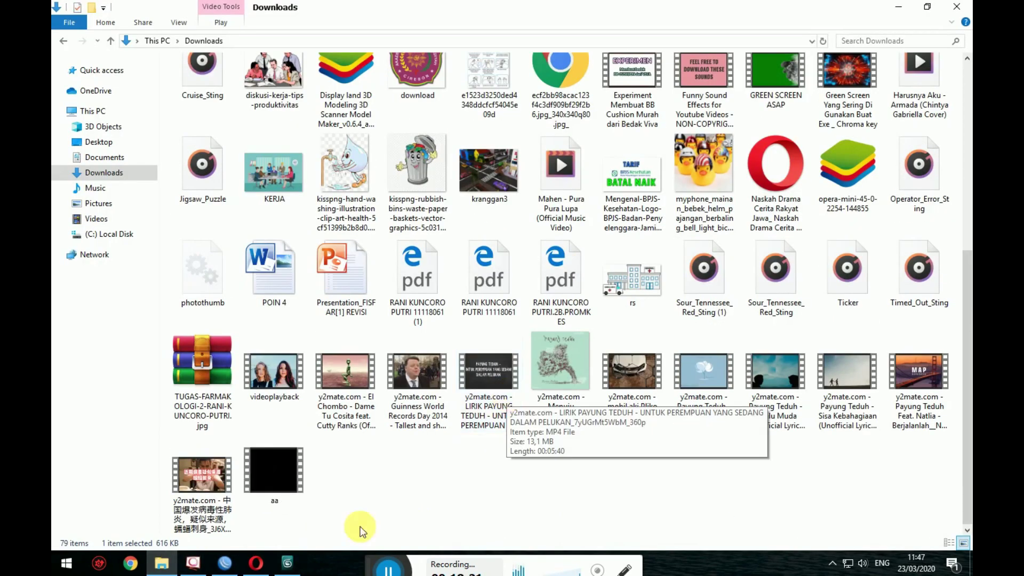
double_click(288, 487)
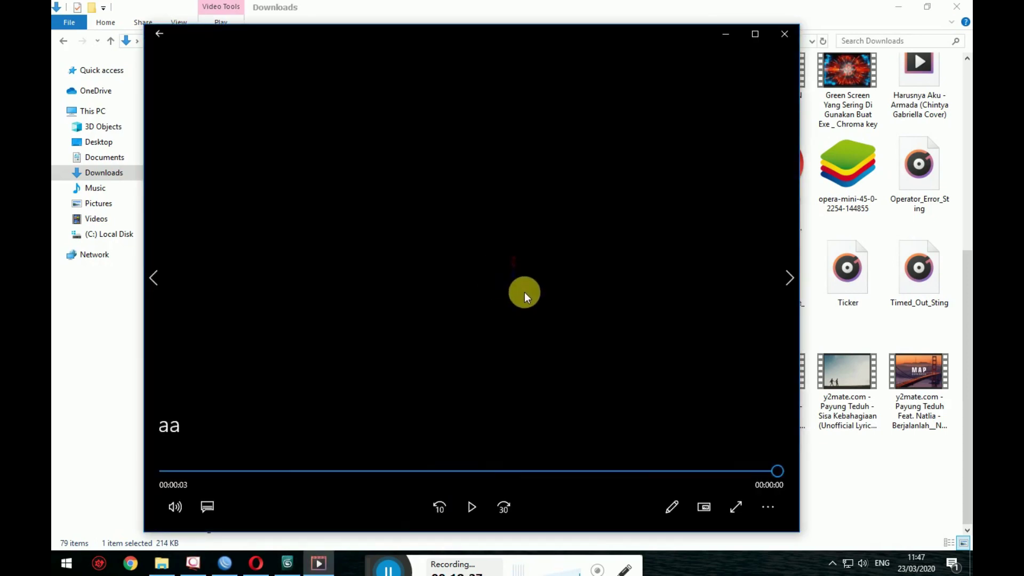
Step: Replay the aa video, close the player, and bring 3ds Max back to the front
click(472, 509)
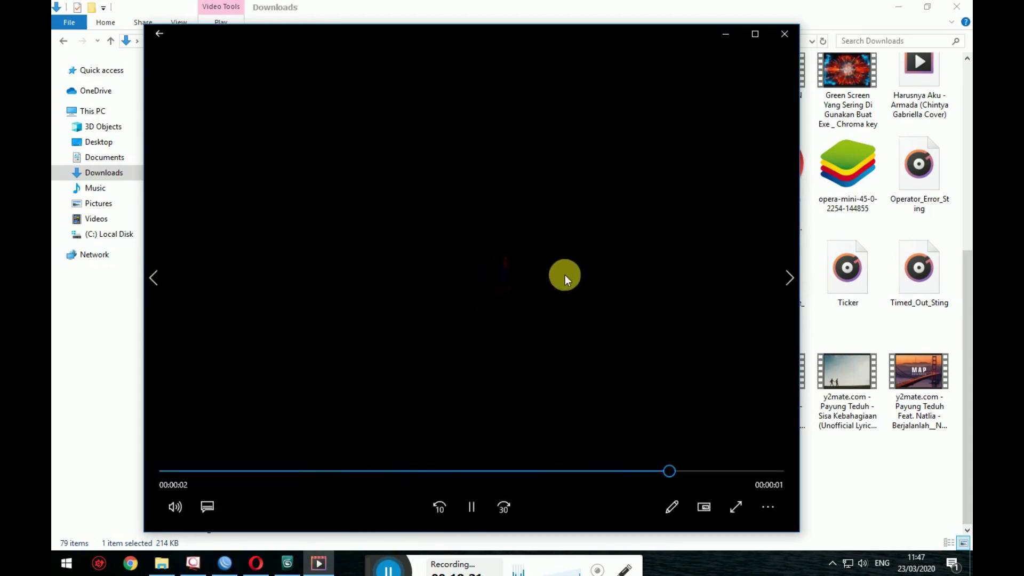
click(798, 32)
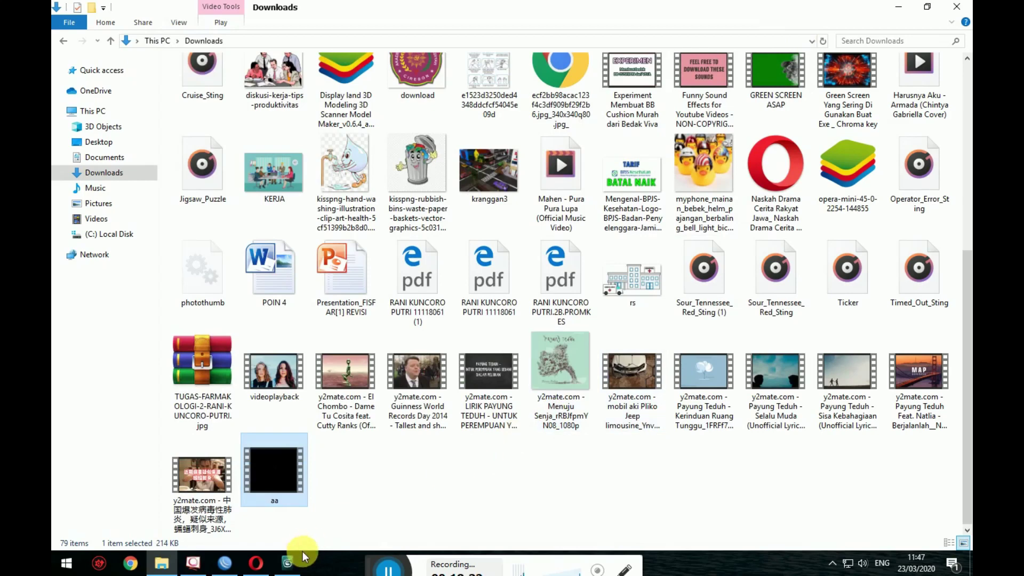
click(287, 564)
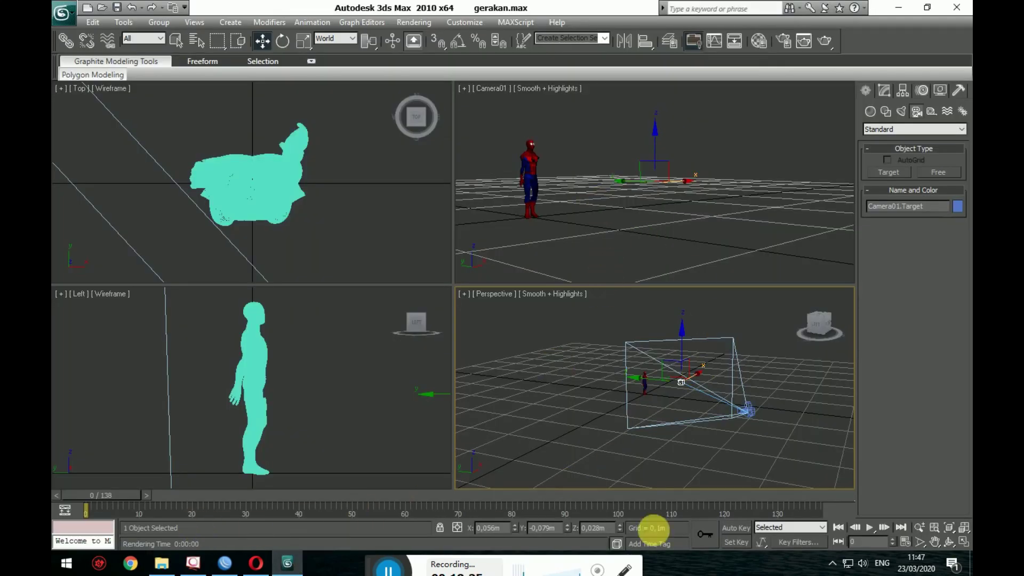
Step: Preview the walk up to frame 42, then drag Camera01.Target along Y to recentre Spider-Man
click(868, 527)
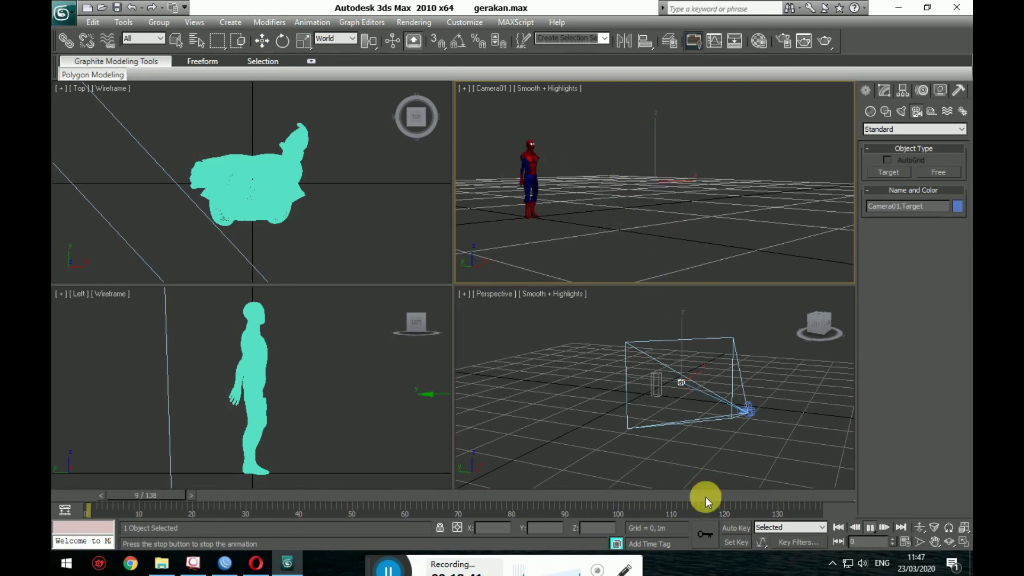
click(870, 527)
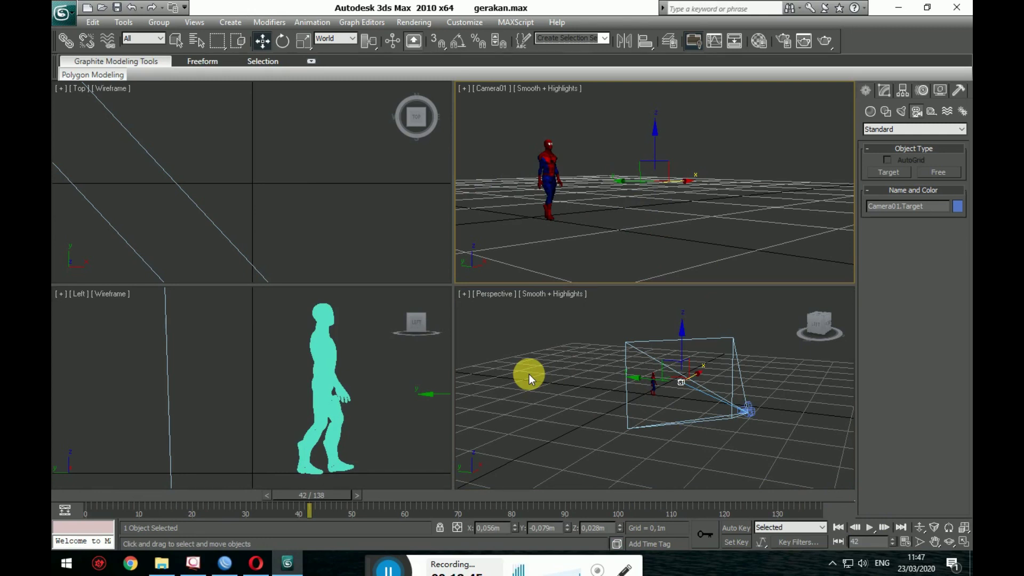
key(F6)
middle_drag(575, 223, 613, 230)
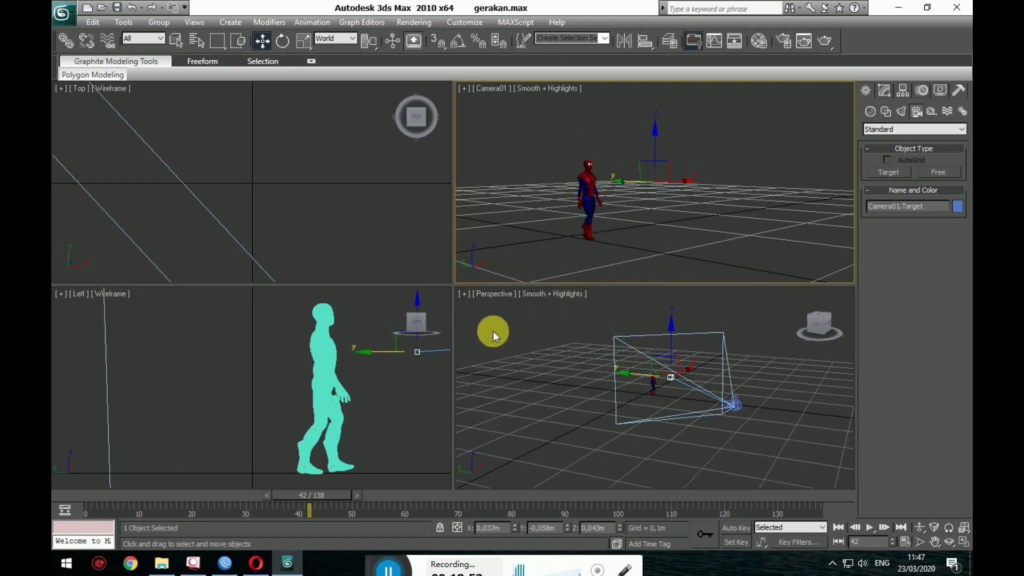
drag(373, 561, 386, 492)
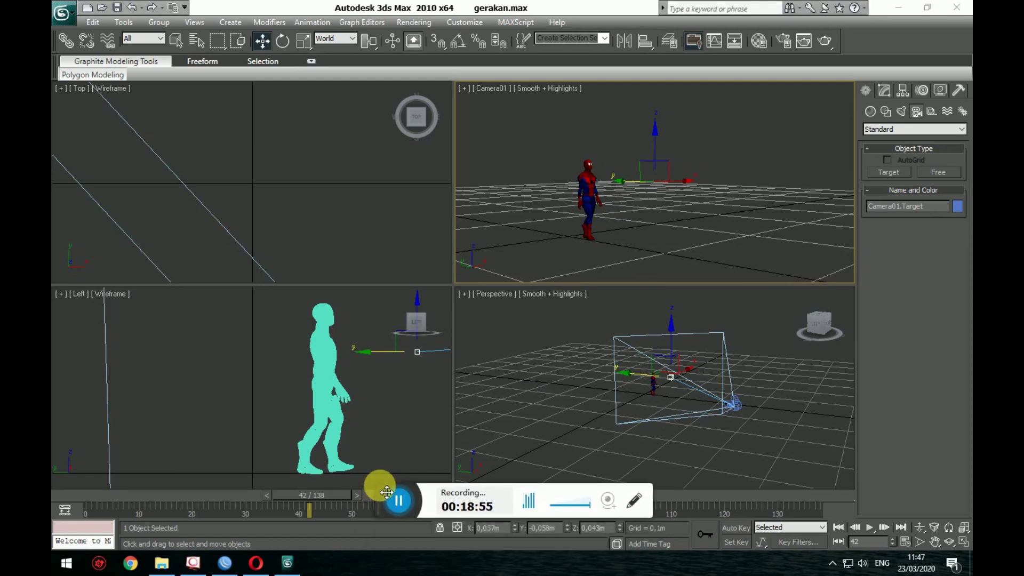